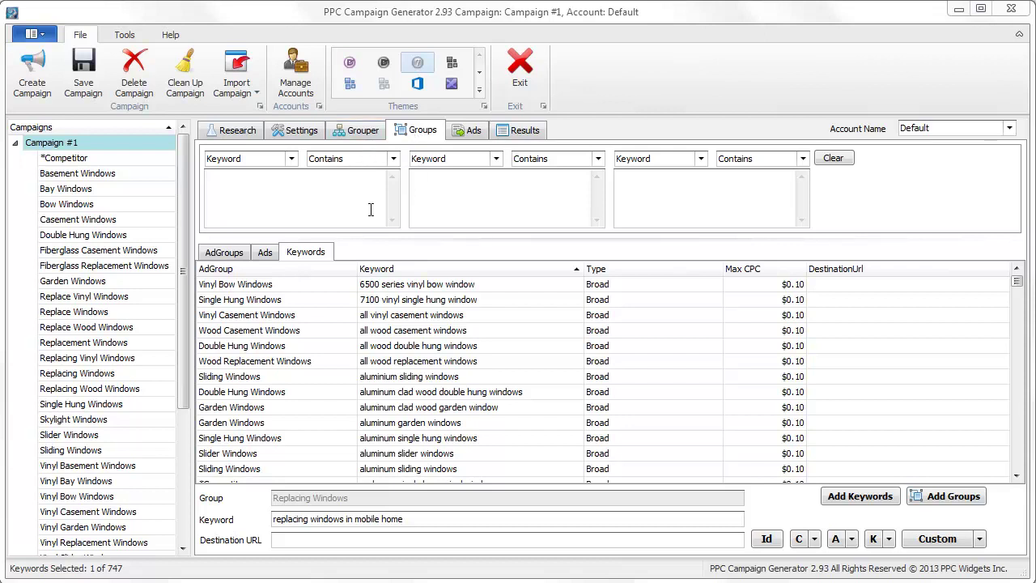
Set the first keyword filter's match type to DoesNotContainFullWord.
left_click(362, 131)
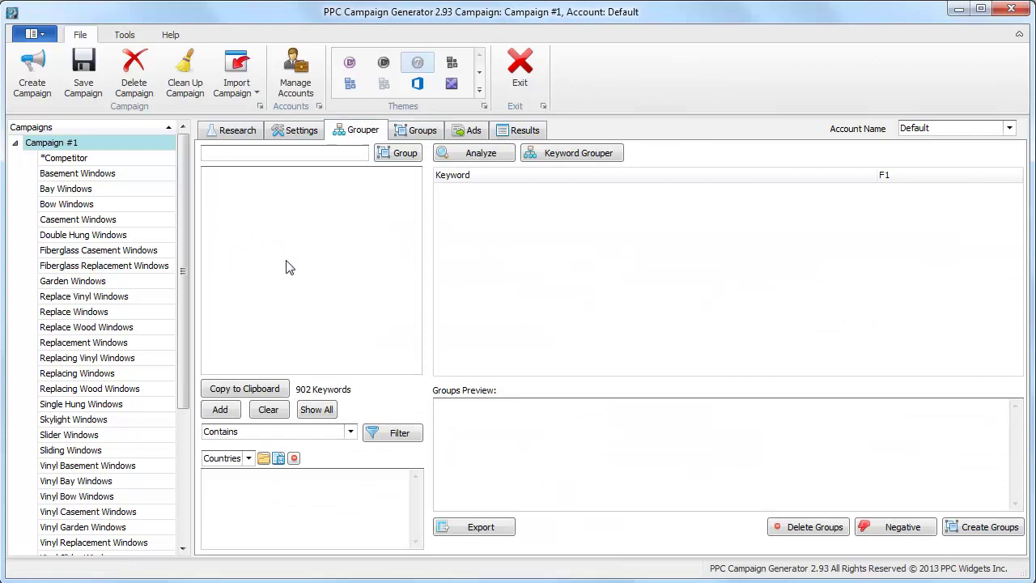
left_click(417, 133)
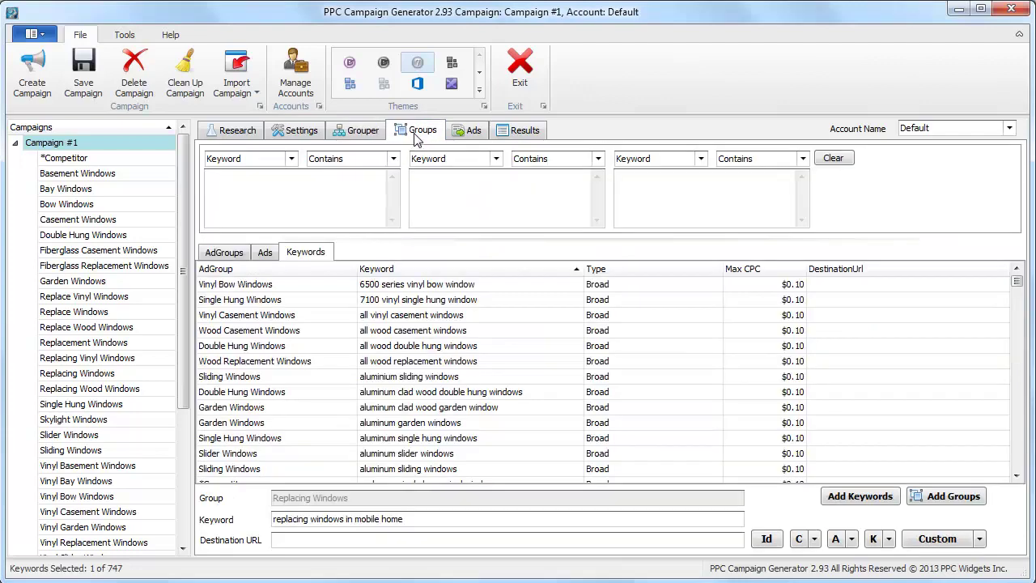
left_click(512, 332)
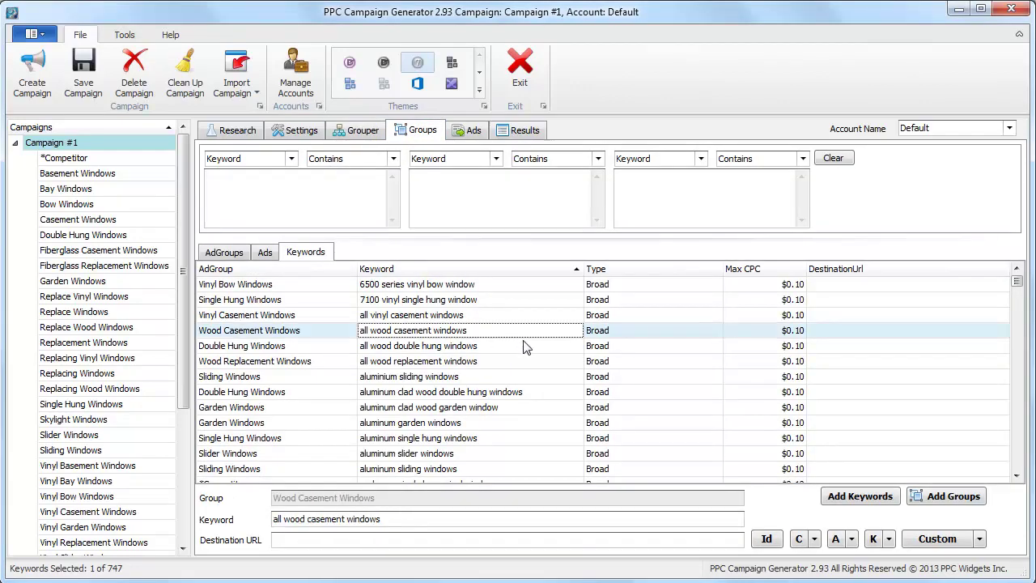
scroll(523, 346, "down", 6)
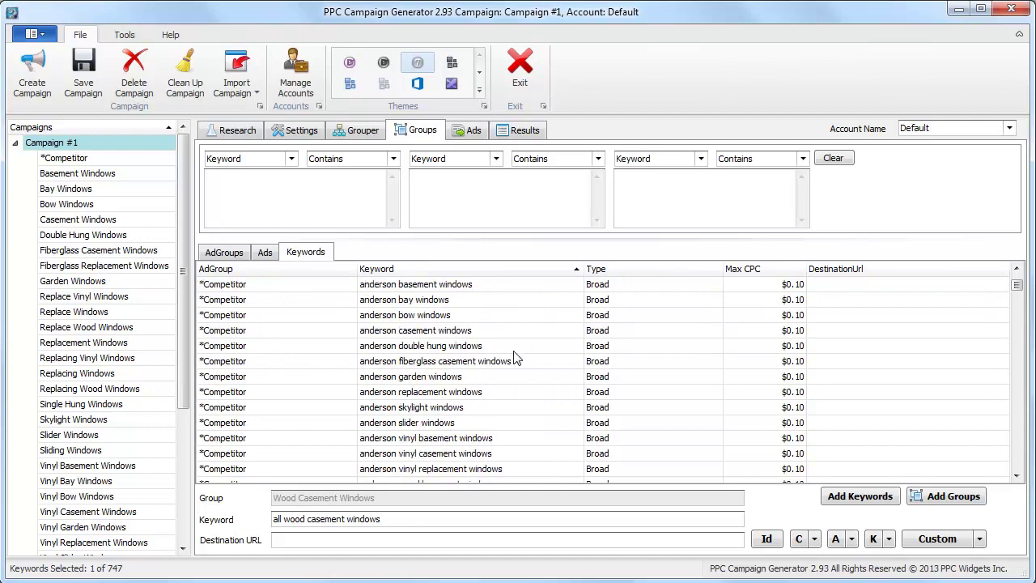
scroll(522, 361, "down", 6)
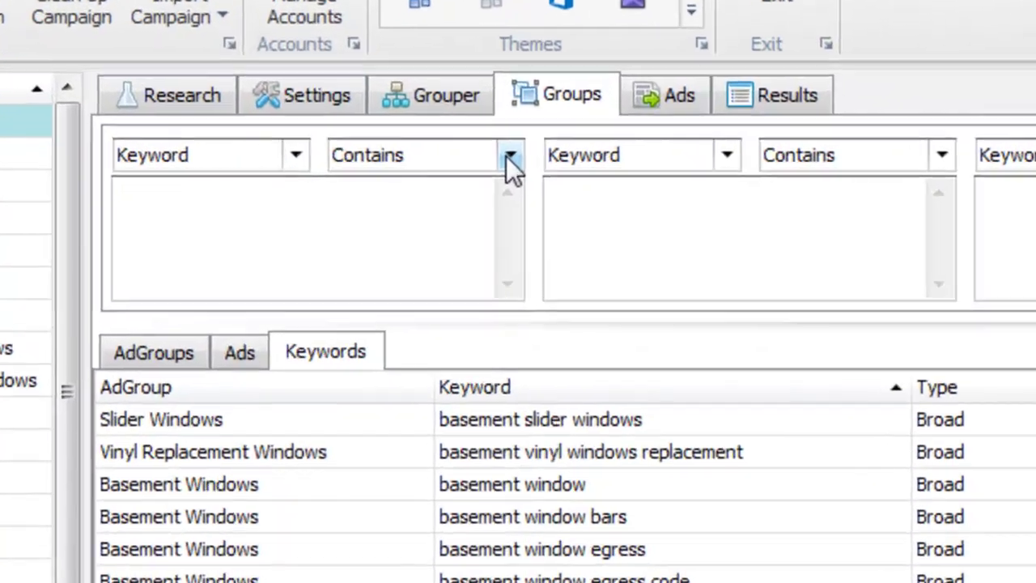
left_click(393, 159)
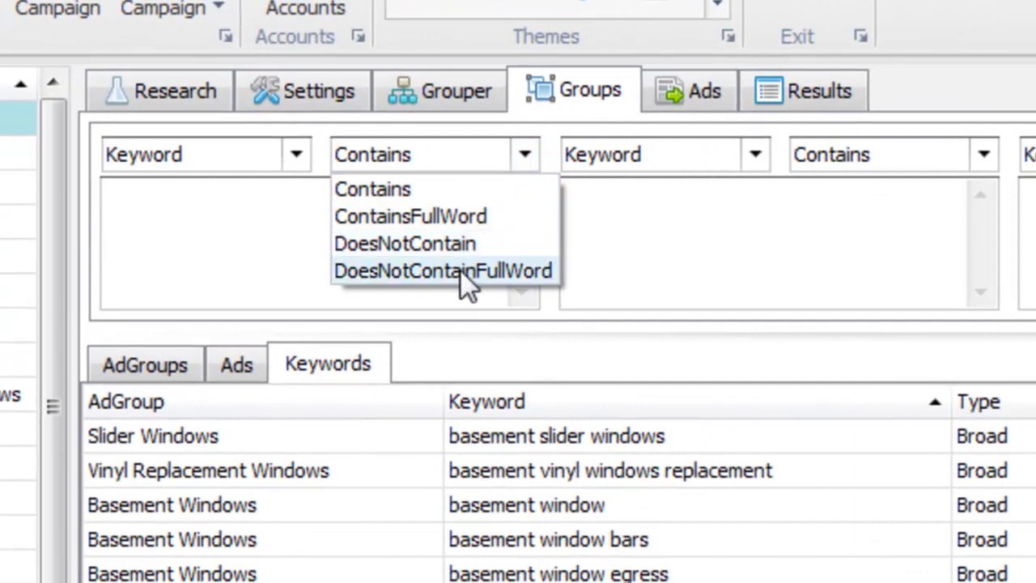
left_click(460, 269)
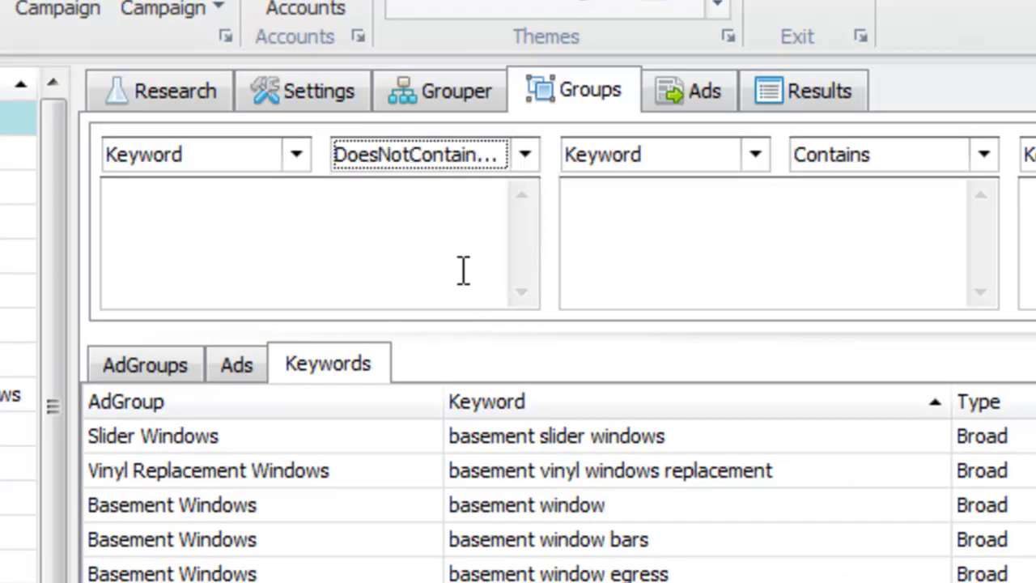
left_click(454, 213)
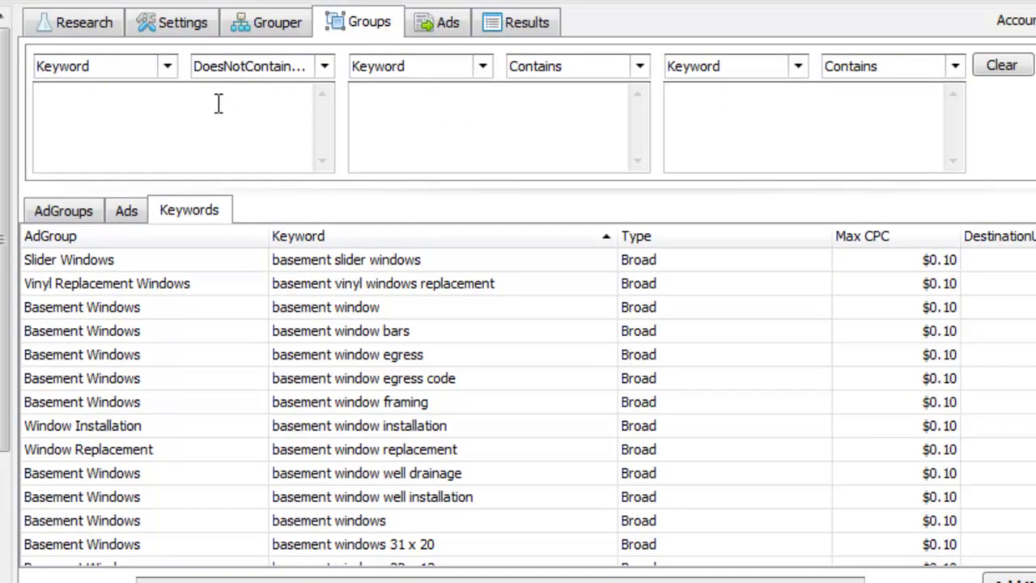
Enter bars, code, drainage and treatment as filter words, checking the matching keywords.
left_click(422, 332)
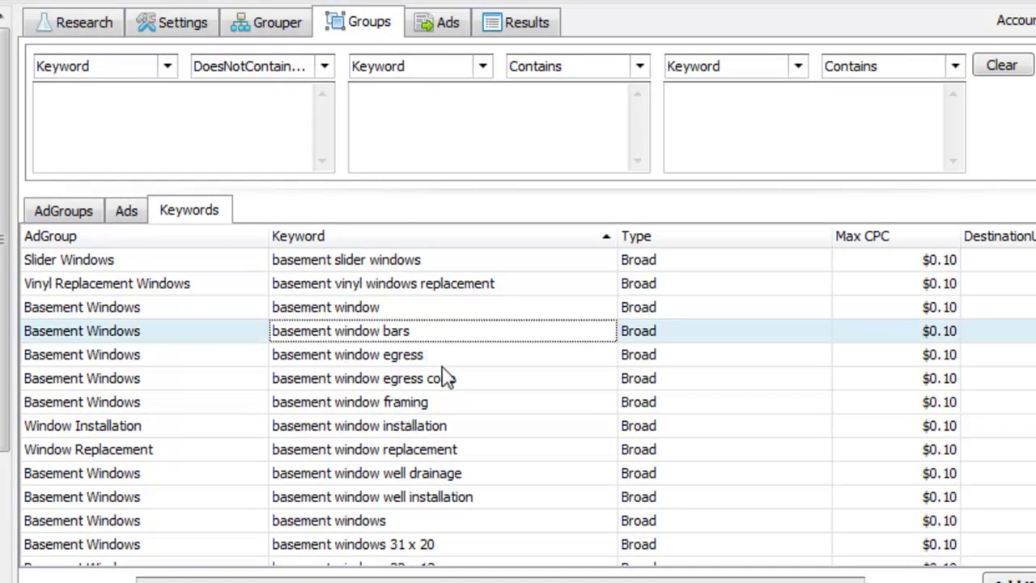
left_click(456, 380)
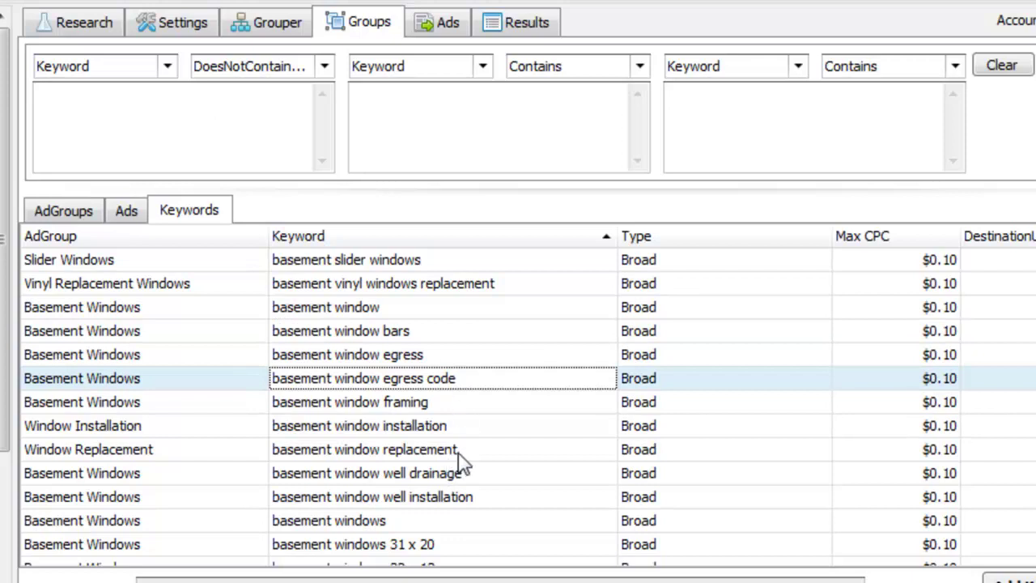
left_click(455, 472)
left_click(258, 120)
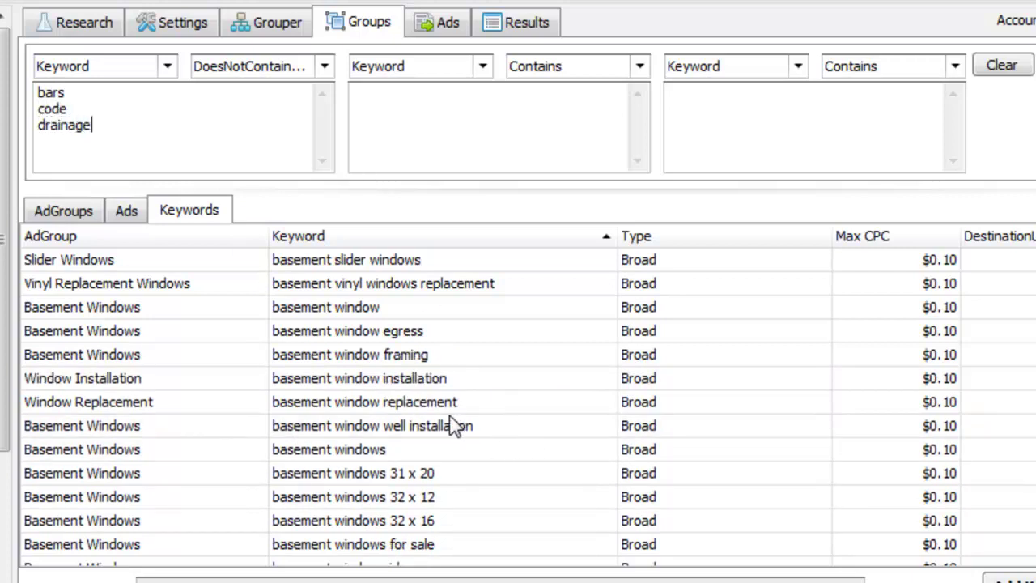
left_click(474, 386)
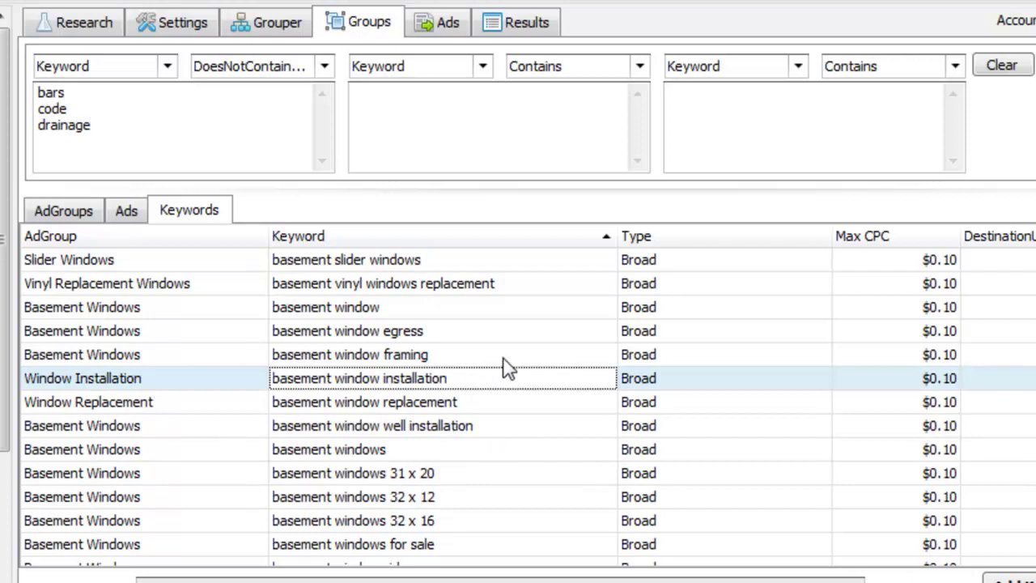
scroll(502, 368, "down", 1)
scroll(520, 401, "down", 2)
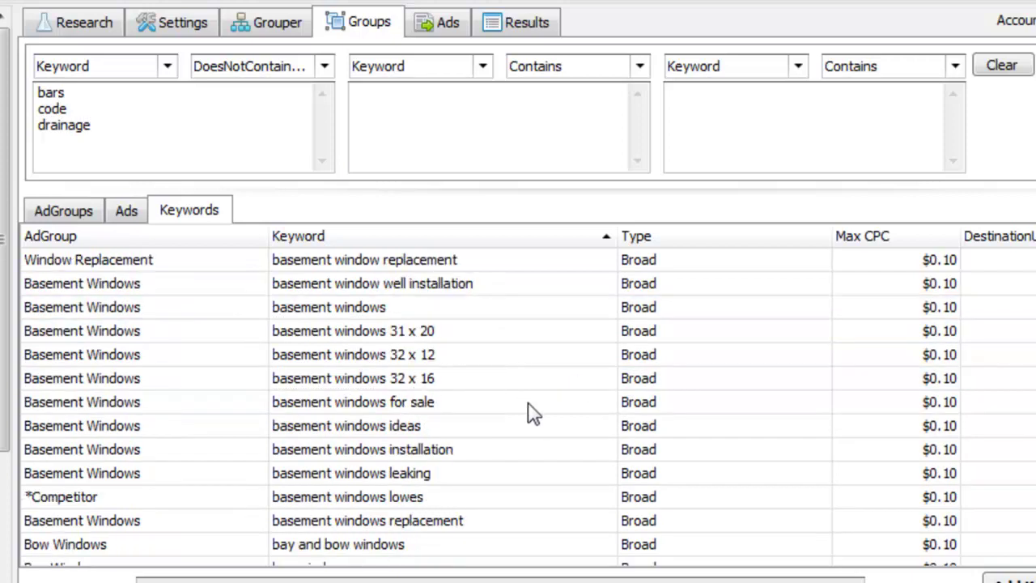
scroll(532, 414, "down", 1)
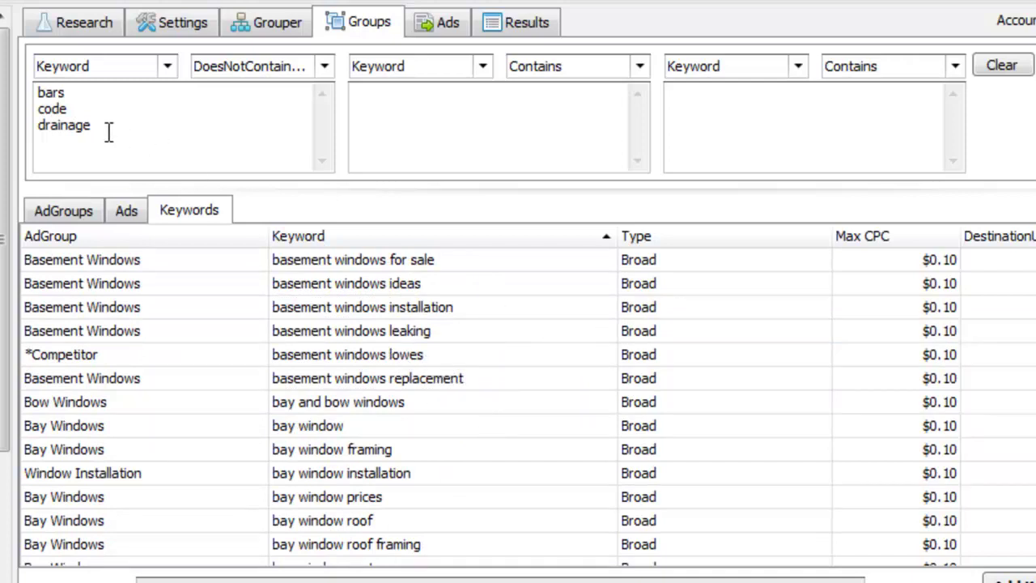
left_click_drag(106, 130, 14, 86)
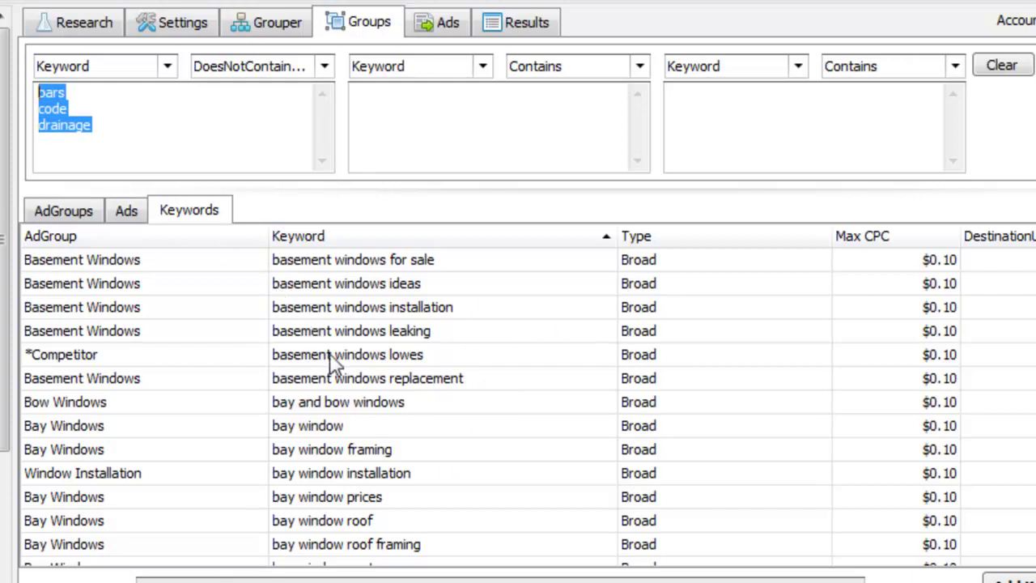
left_click(449, 362)
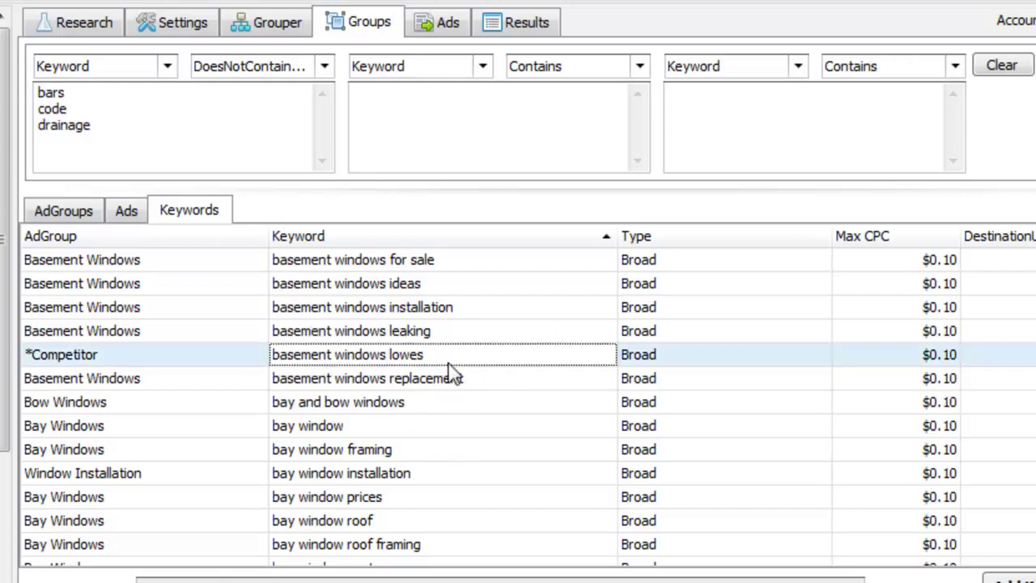
scroll(510, 395, "down", 2)
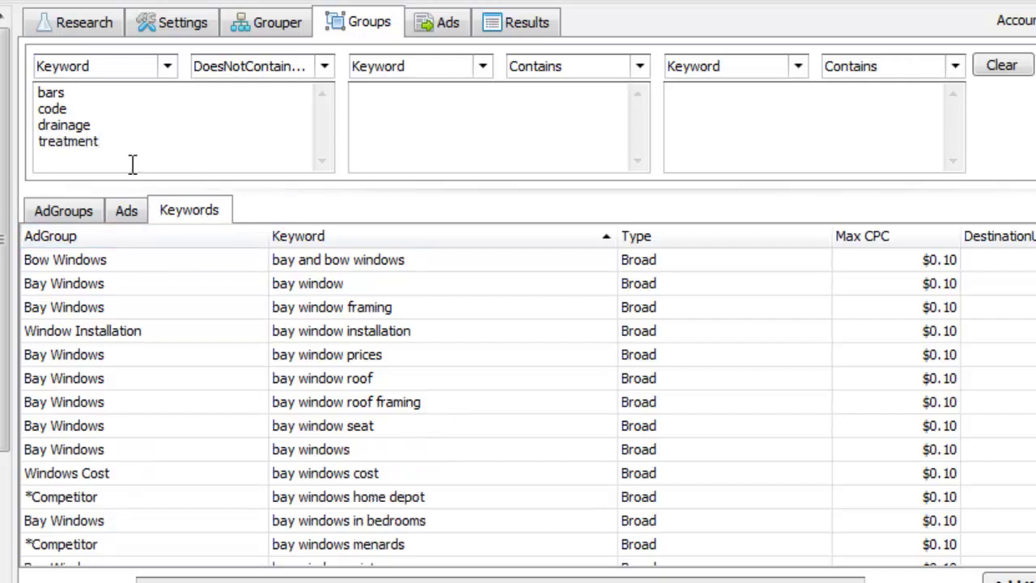
Replace those words with the pasted full negative list (tinting, tacoma, media, etc.).
left_click_drag(130, 153, 27, 98)
key("ctrl+v")
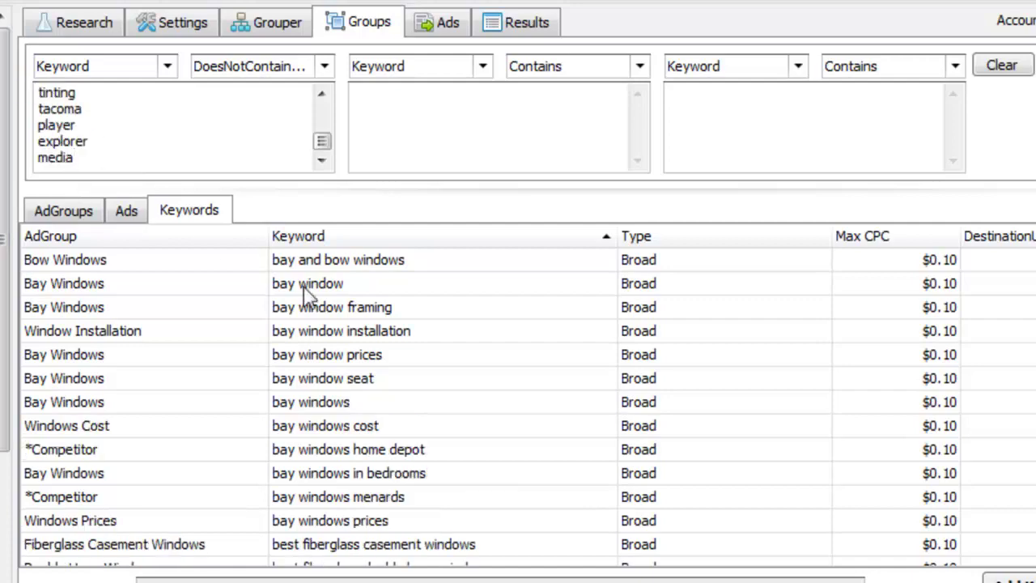
left_click(441, 384)
scroll(554, 348, "down", 6)
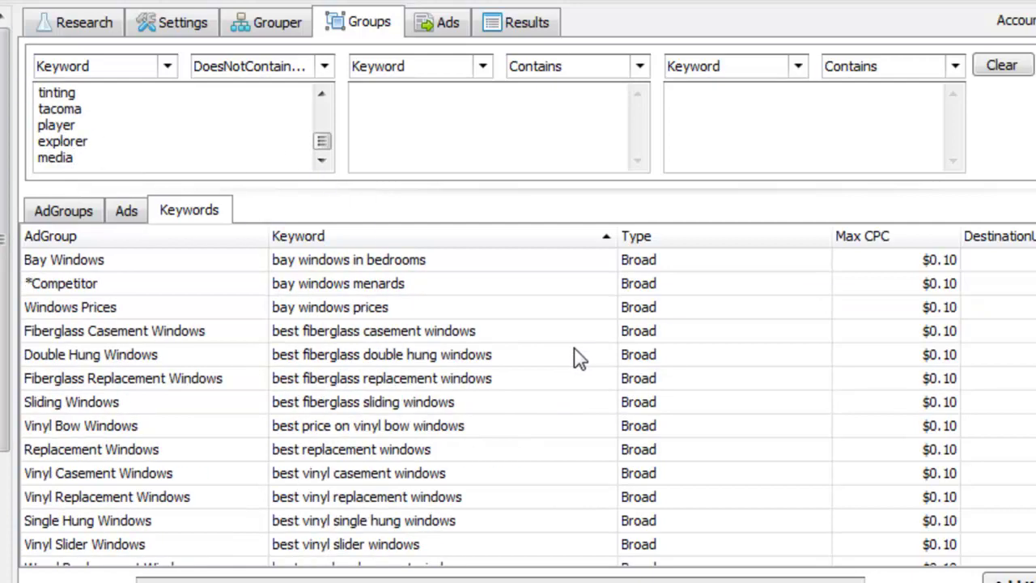
scroll(568, 358, "down", 7)
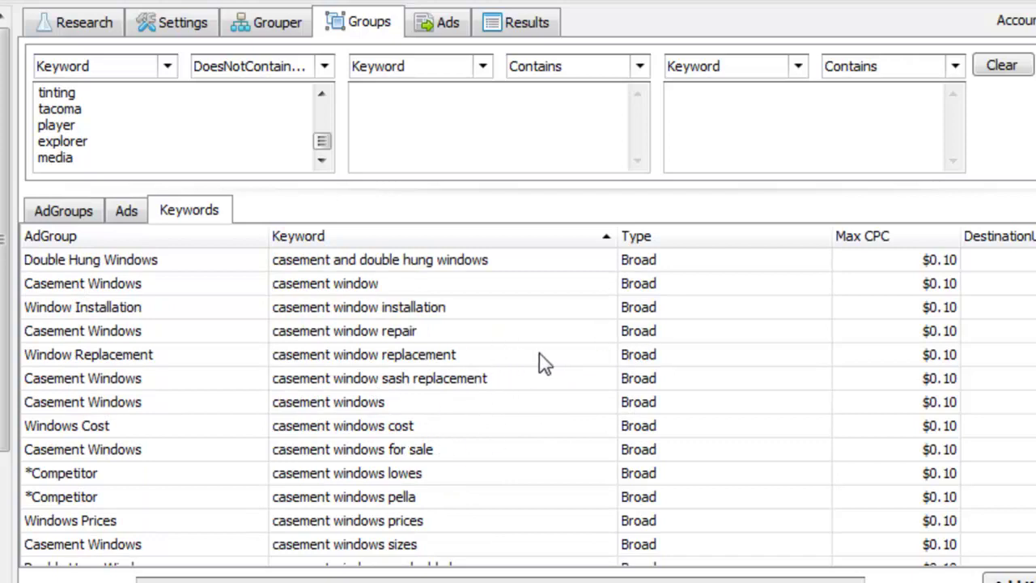
left_click(458, 358)
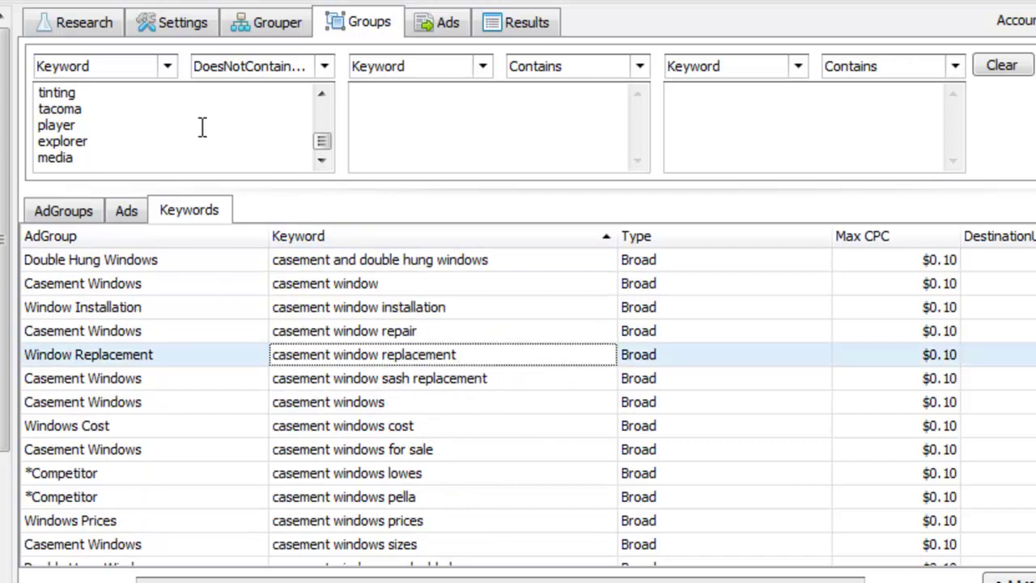
left_click(142, 129)
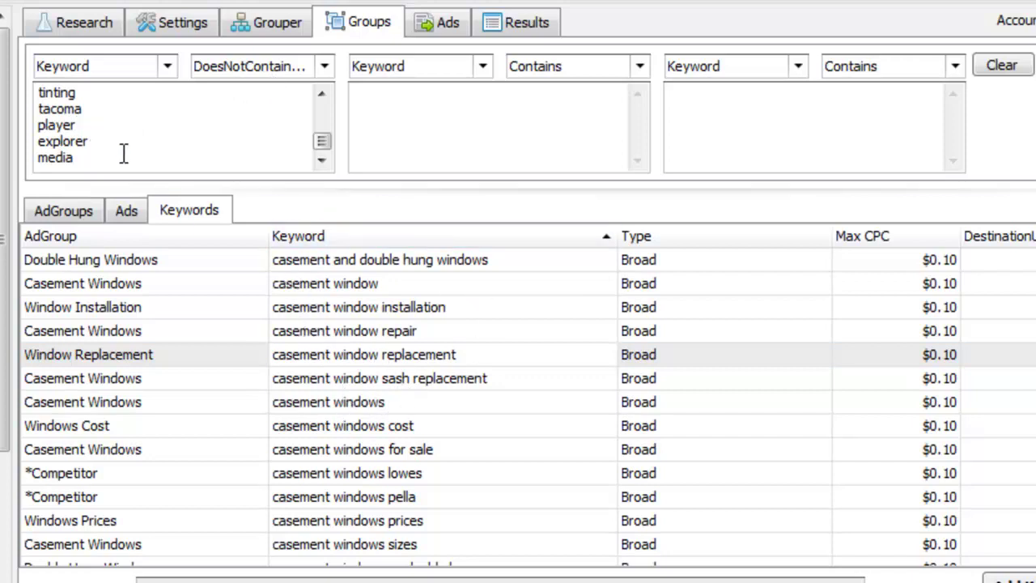
left_click_drag(124, 154, 39, 83)
Switch the filter to ContainsFullWord so only keywords with negative words show.
left_click(271, 150)
left_click(297, 69)
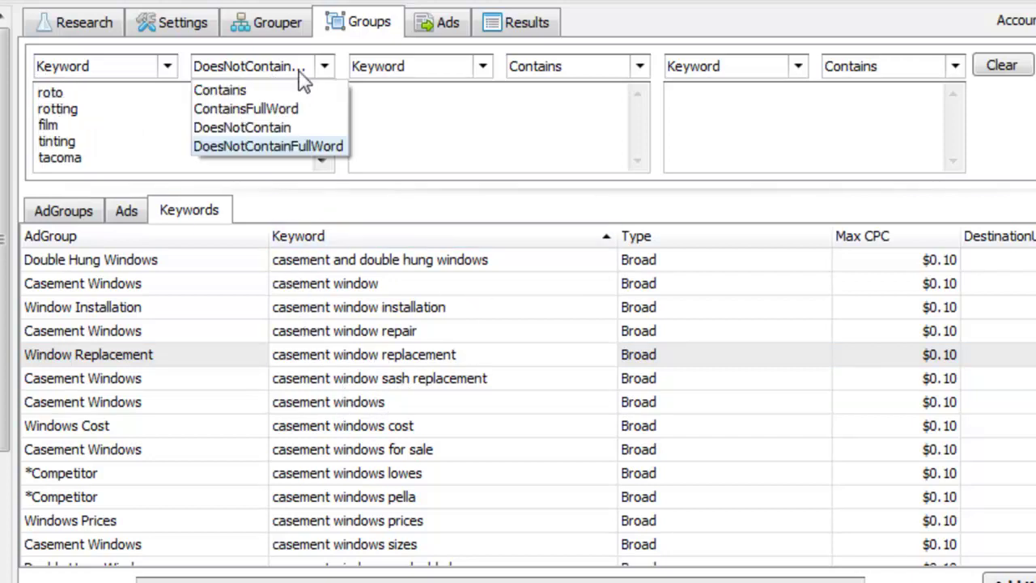
left_click(290, 114)
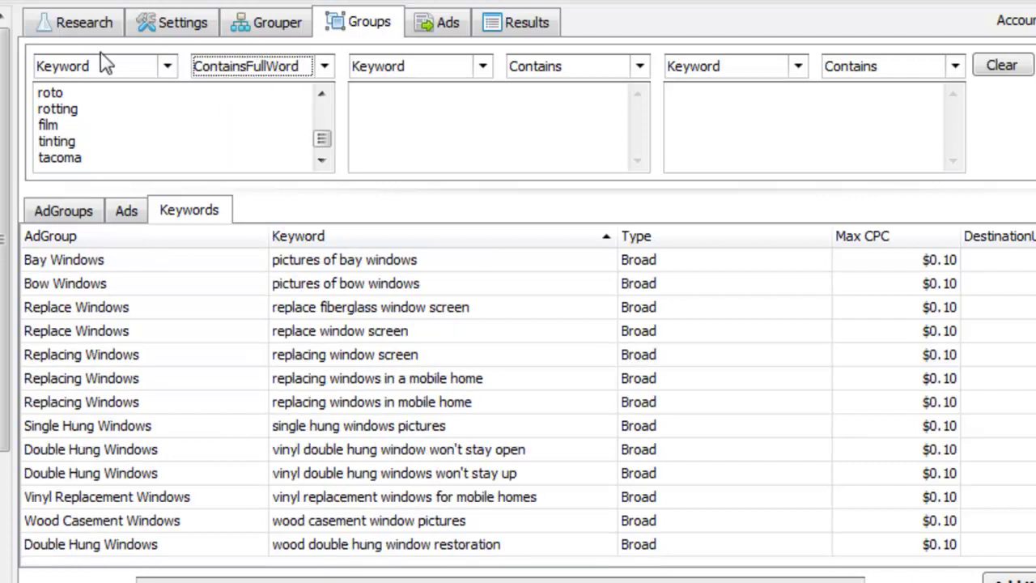
left_click(607, 382)
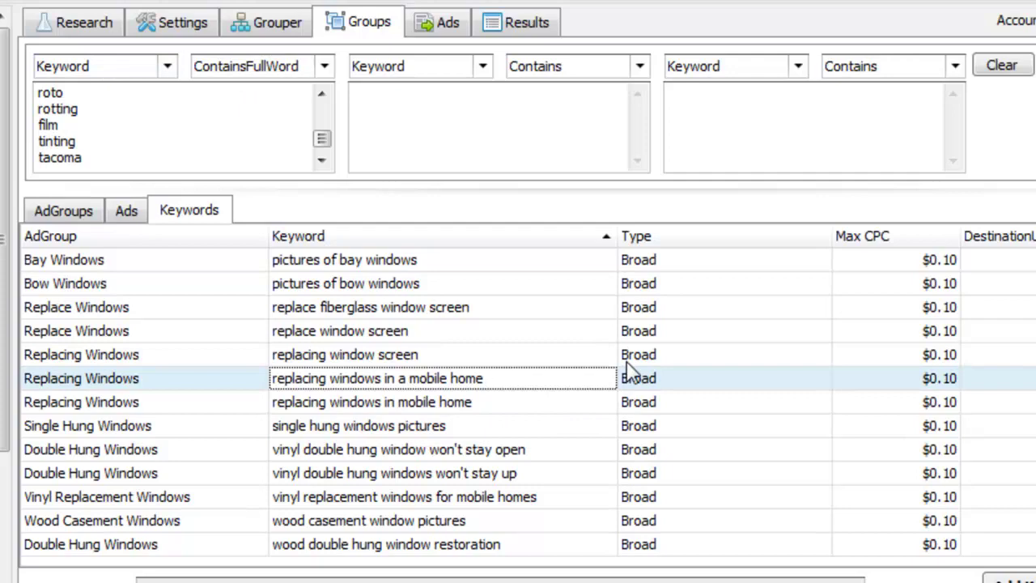
scroll(629, 366, "up", 5)
scroll(624, 353, "down", 1)
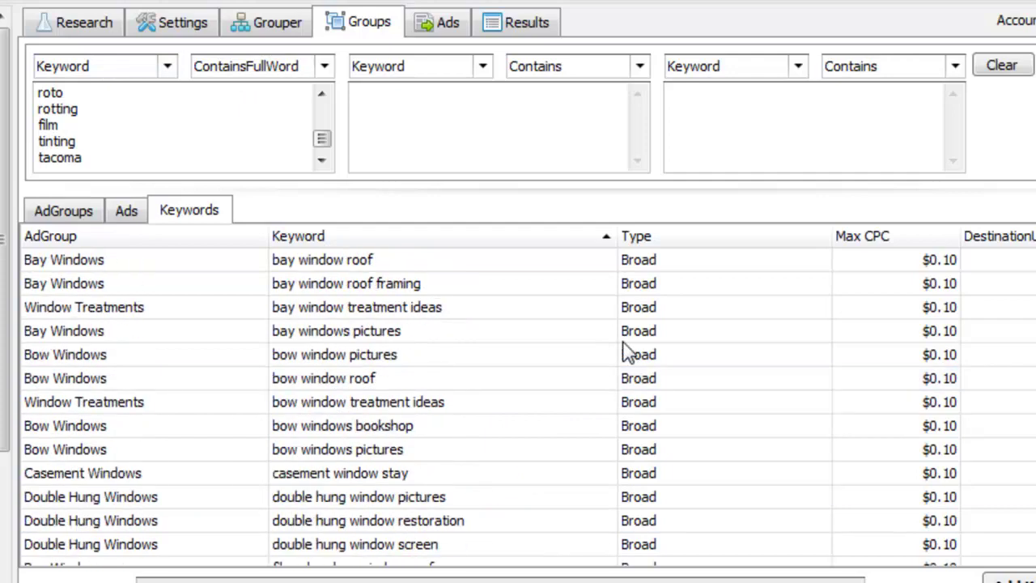
scroll(625, 354, "up", 1)
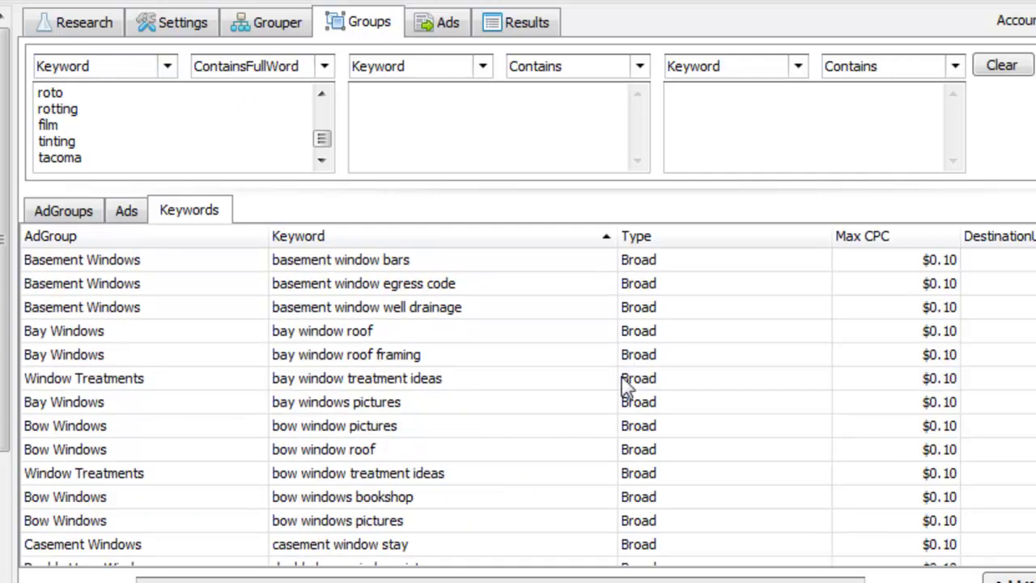
Delete all the filtered keywords, then erase the filter words to unfilter the list.
left_click(621, 425)
key("ctrl+a")
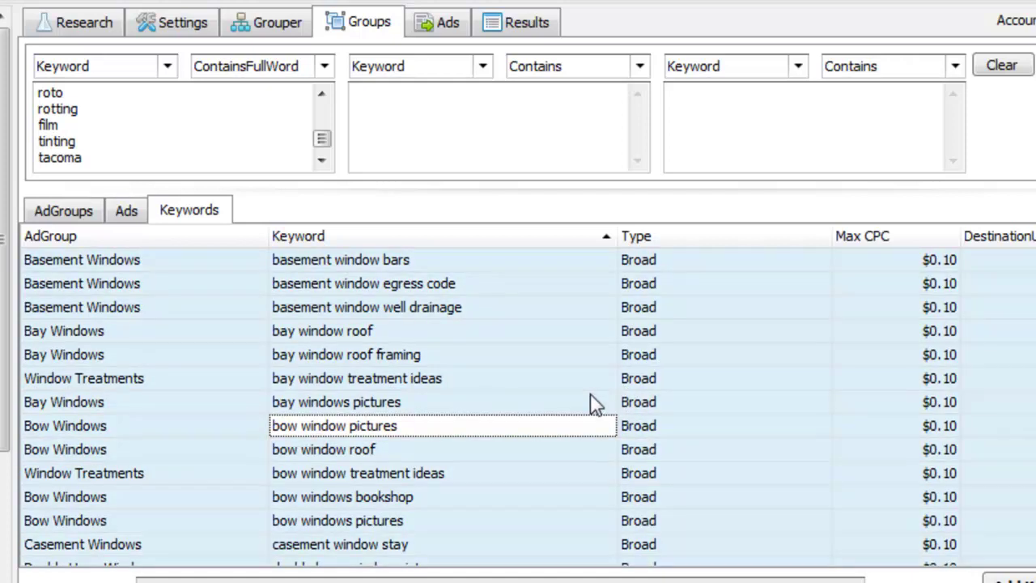
key("Delete")
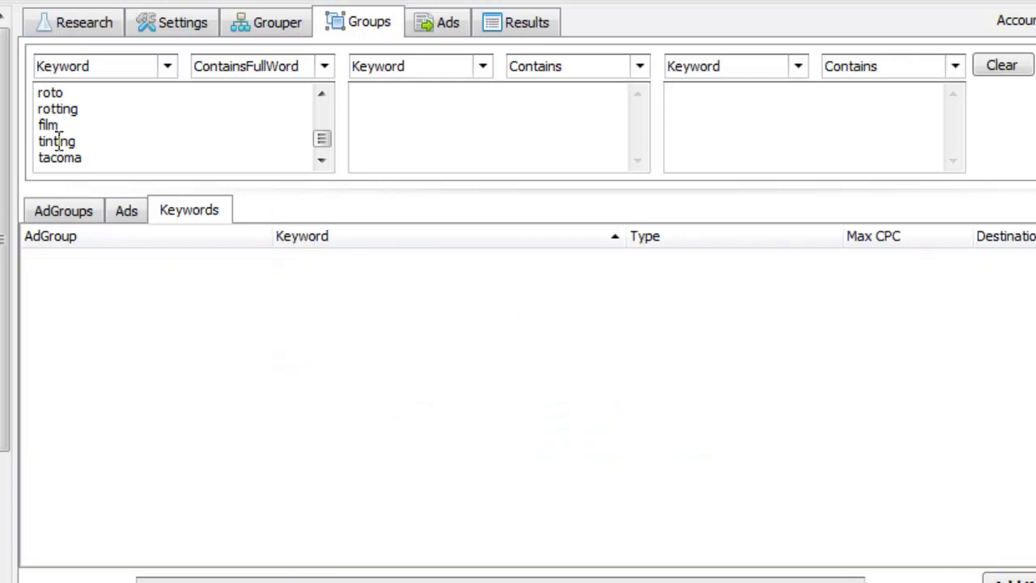
key("ctrl+a")
key("Delete")
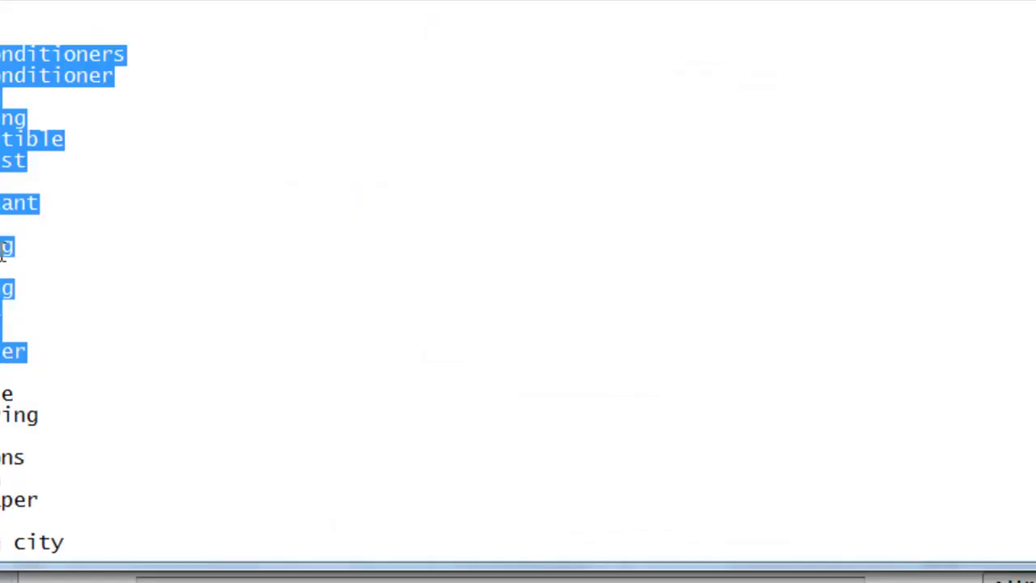
In Notepad, select the negative word lines from code down to stay.
left_click(2, 253)
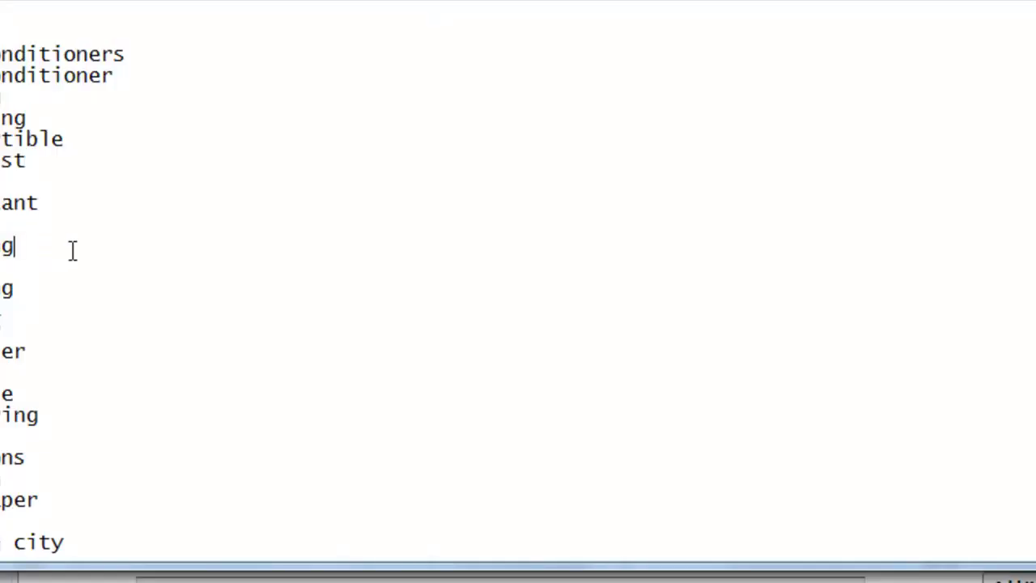
scroll(212, 262, "up", 4)
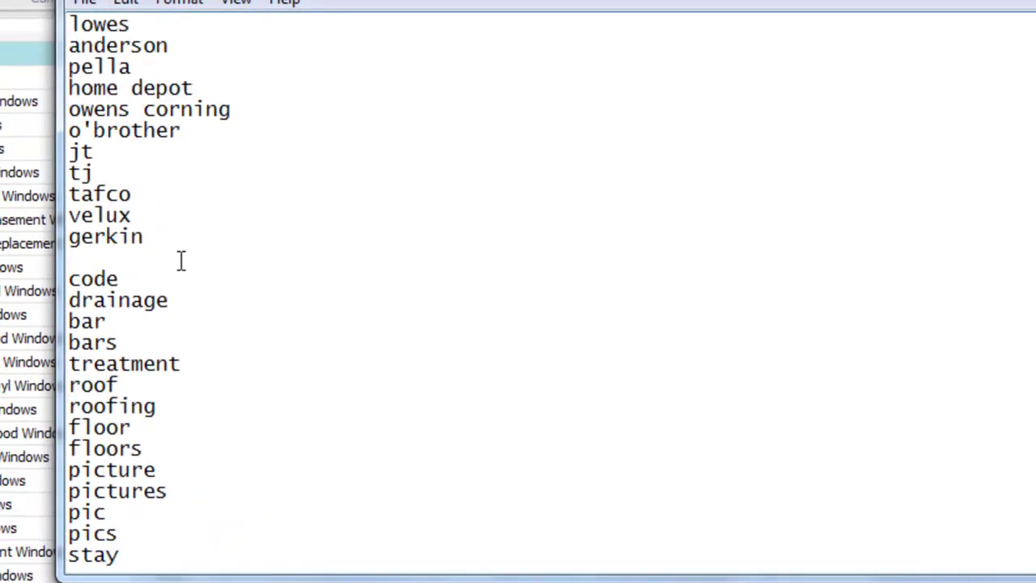
left_click_drag(71, 279, 164, 559)
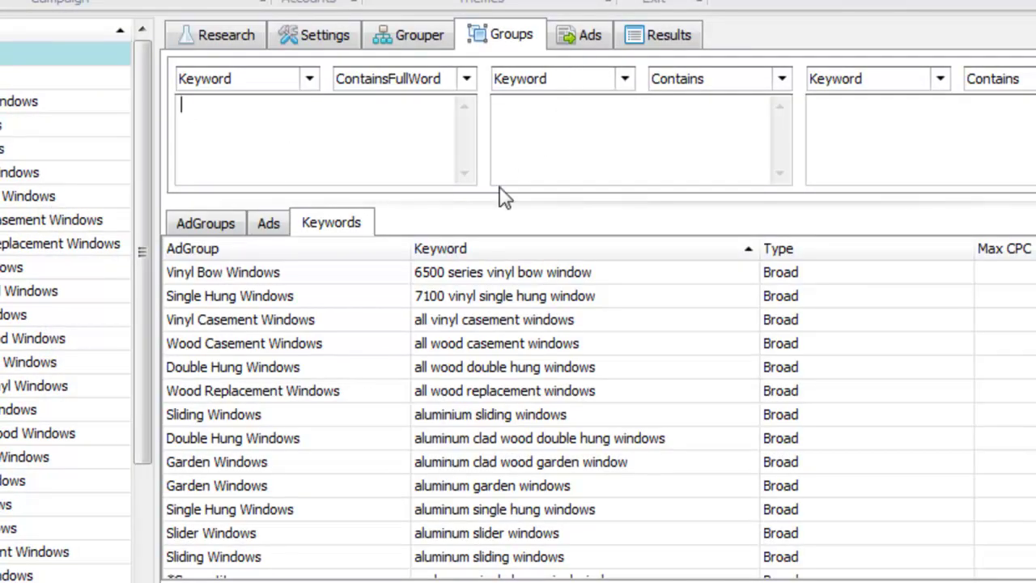
On the Ads page, create a new ad and load the saved 'Replacement Windows Ad' into it.
left_click(478, 319)
left_click(645, 416)
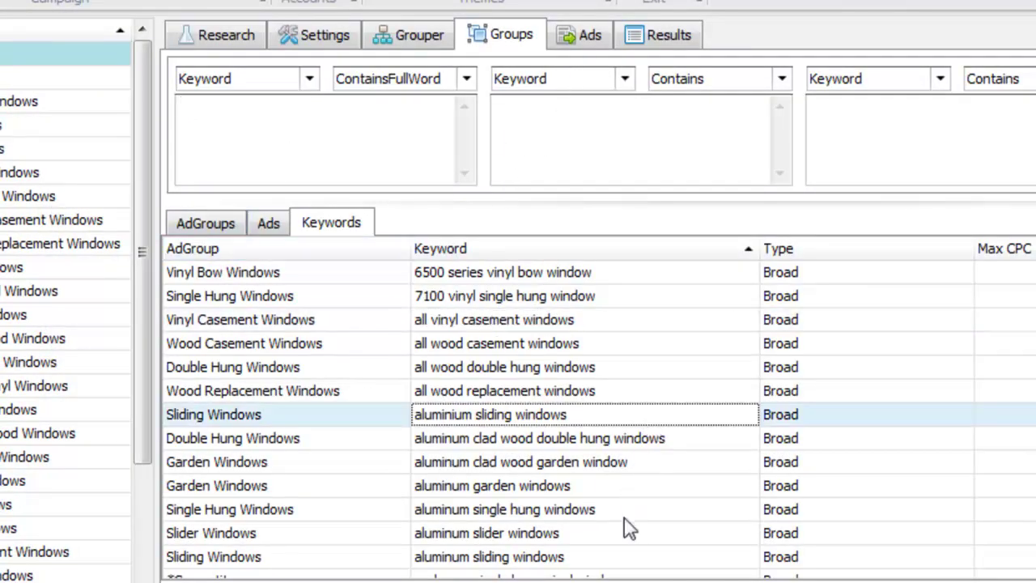
left_click(623, 509)
left_click(580, 37)
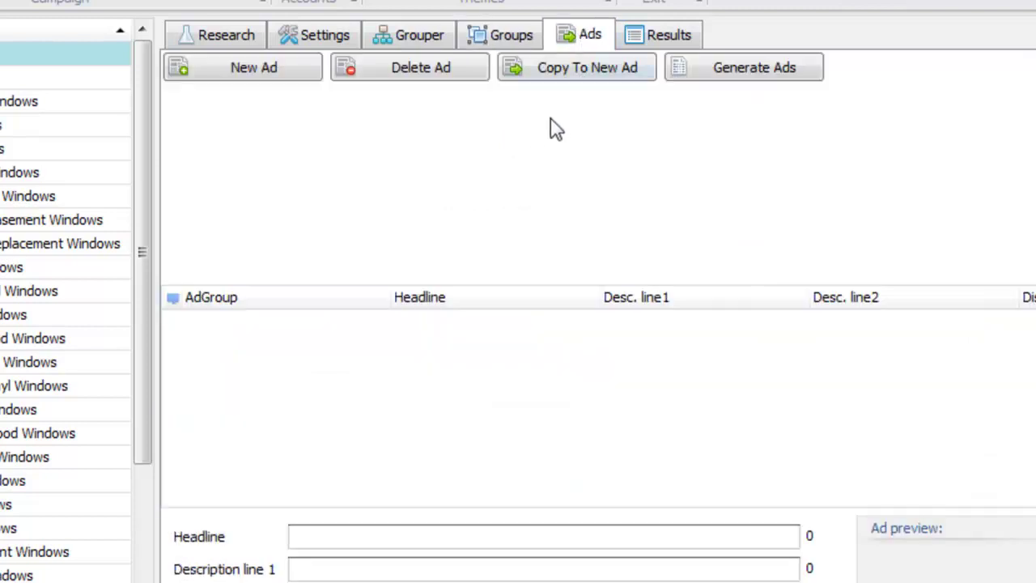
left_click(304, 79)
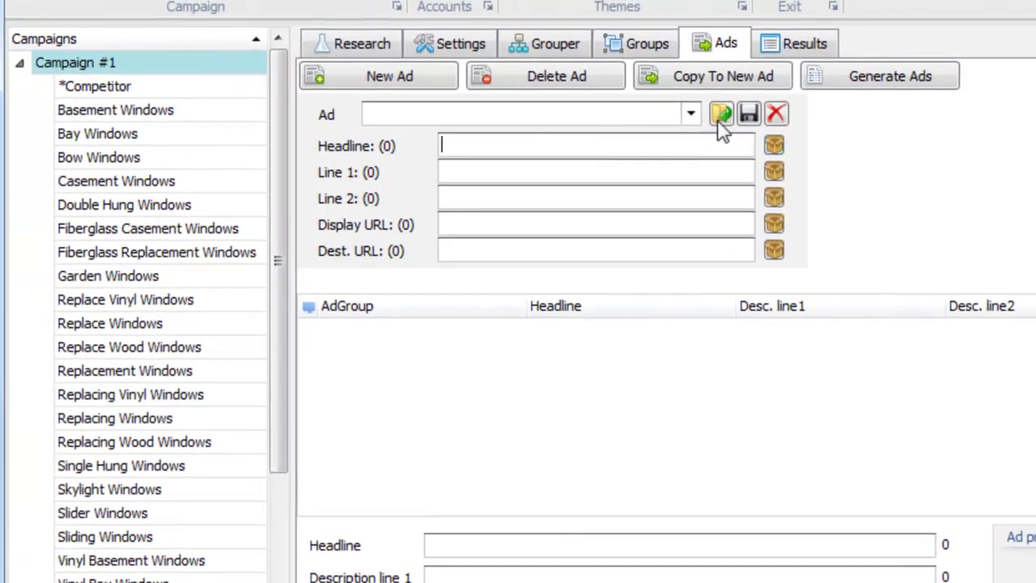
left_click(691, 115)
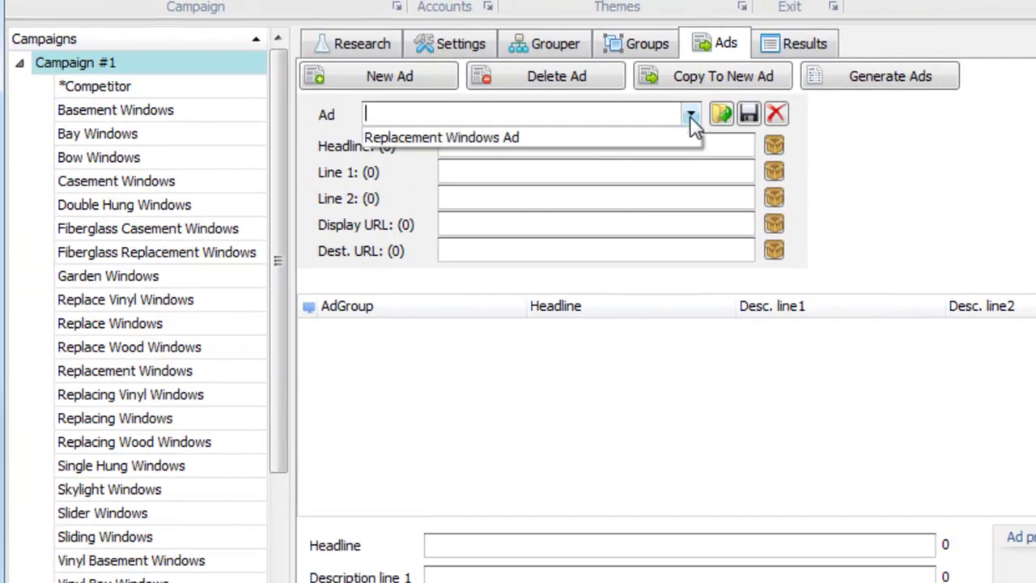
left_click(677, 143)
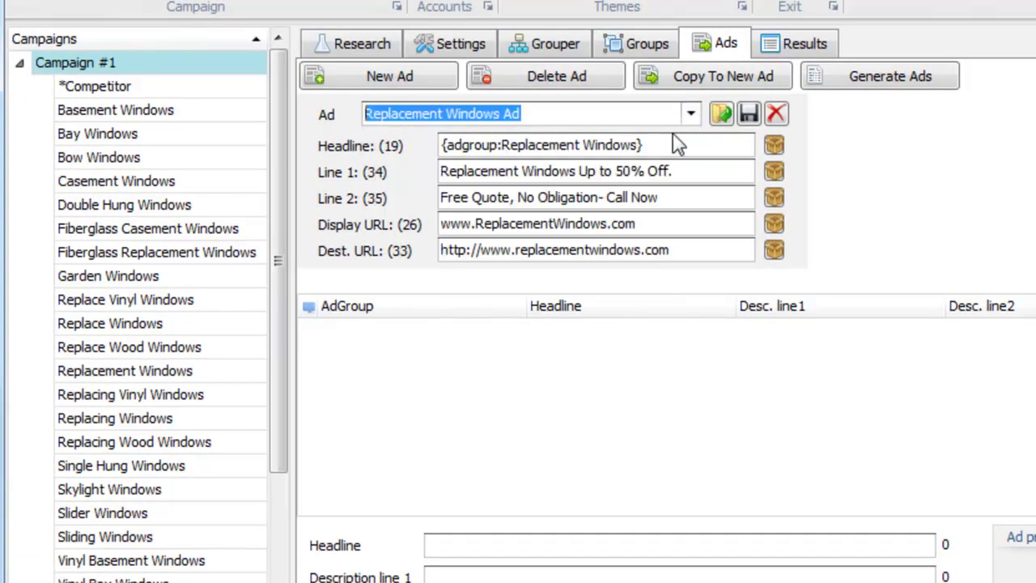
left_click(690, 114)
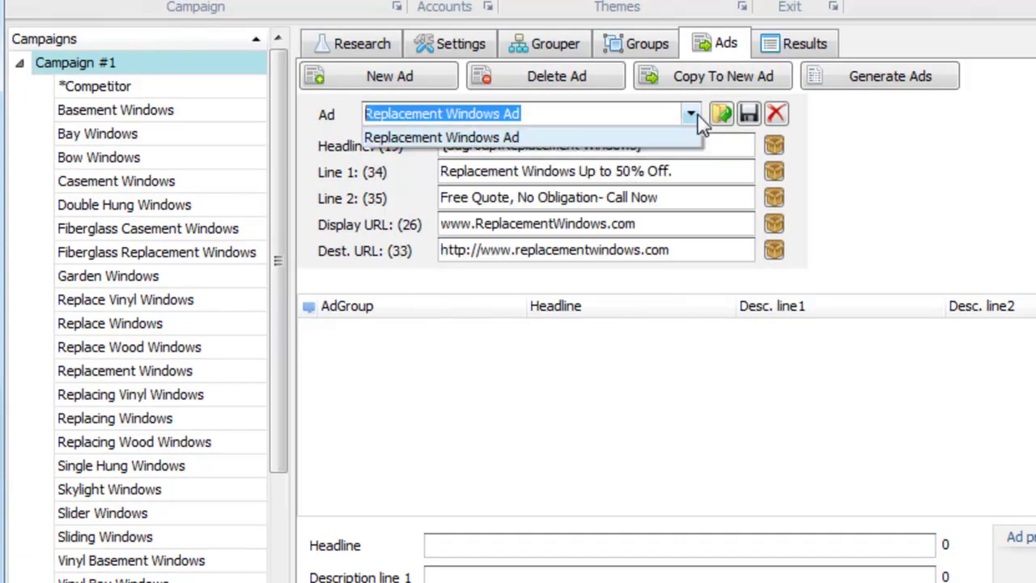
left_click(735, 145)
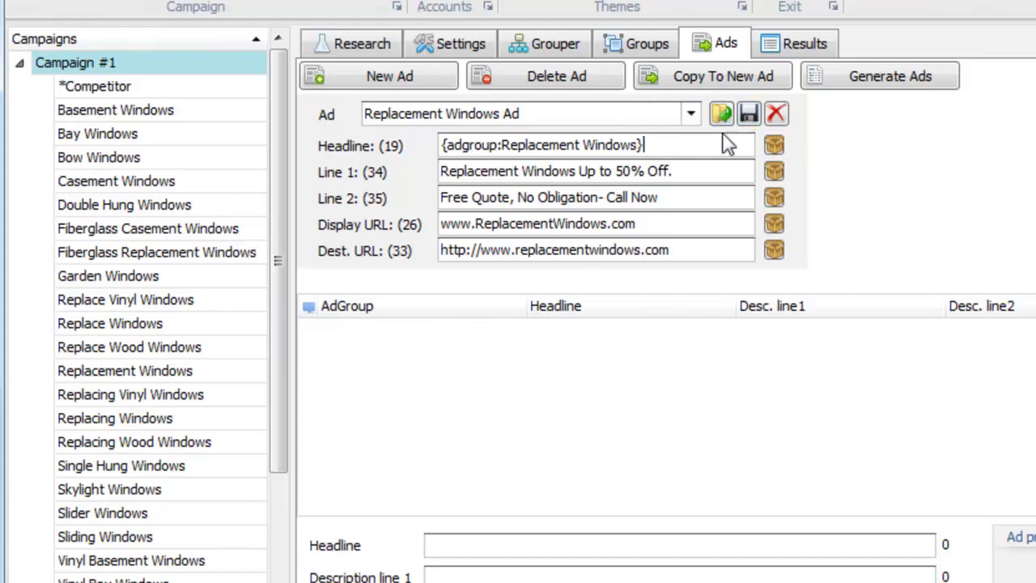
left_click(749, 117)
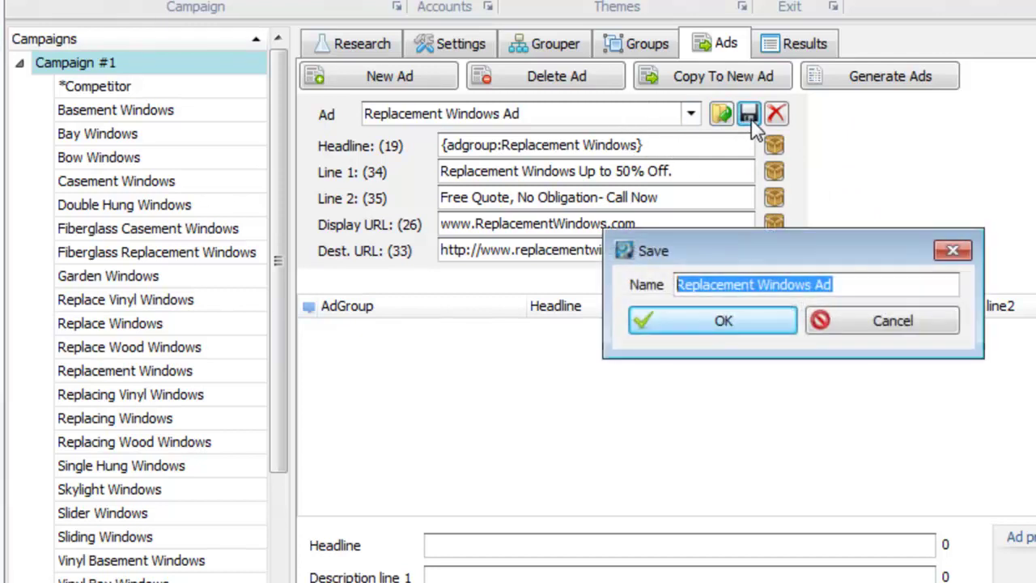
left_click(849, 285)
left_click(867, 316)
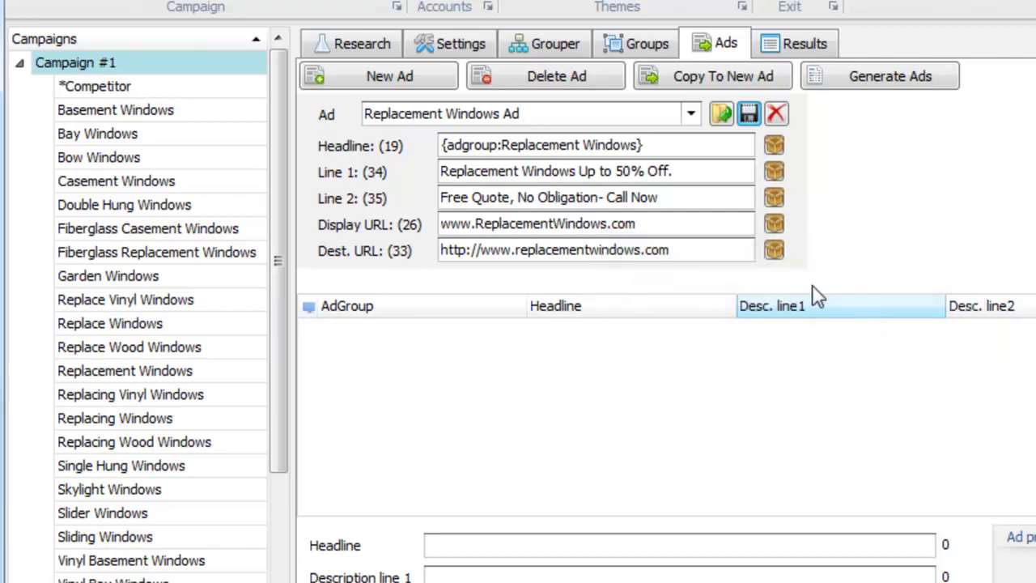
left_click(722, 120)
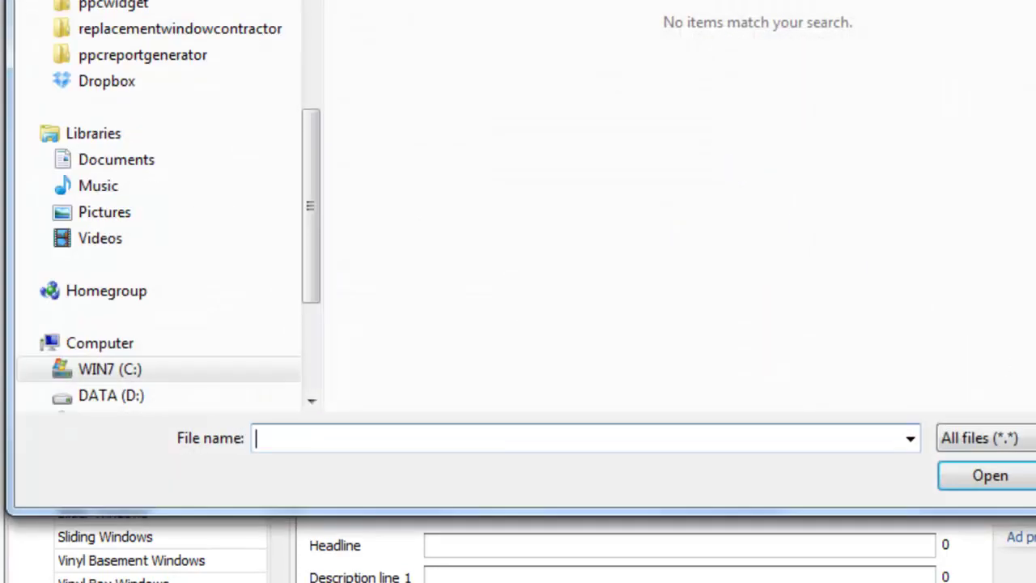
key("Escape")
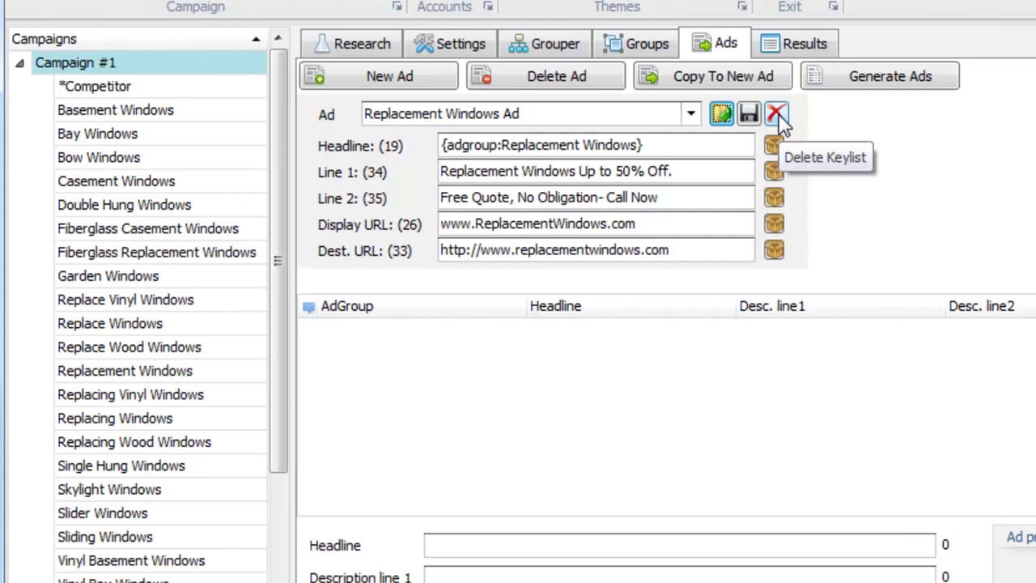
left_click(690, 114)
left_click(689, 116)
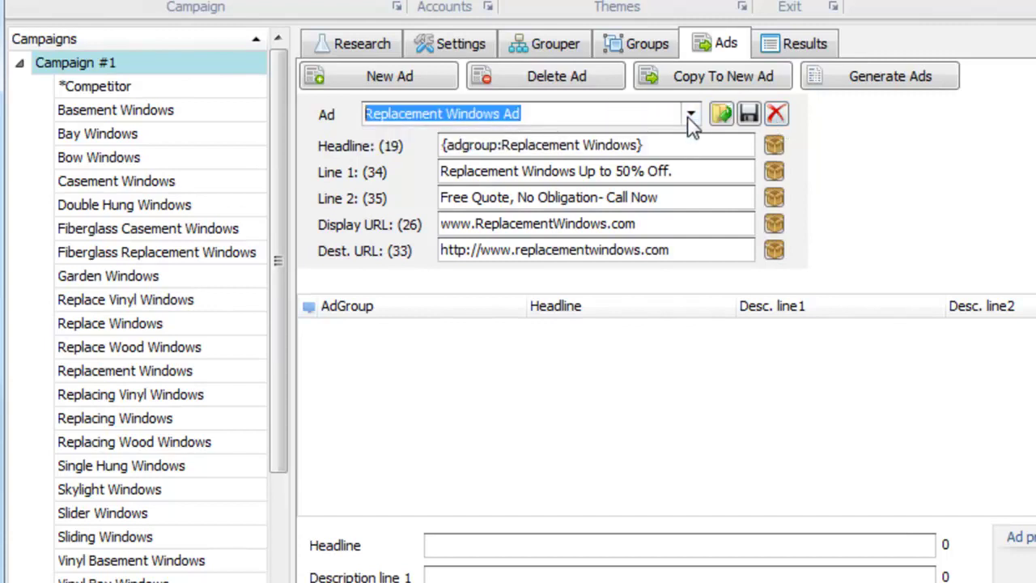
Replace the current ad with a fresh form holding the 'Replacement Windows Ad'.
left_click(556, 79)
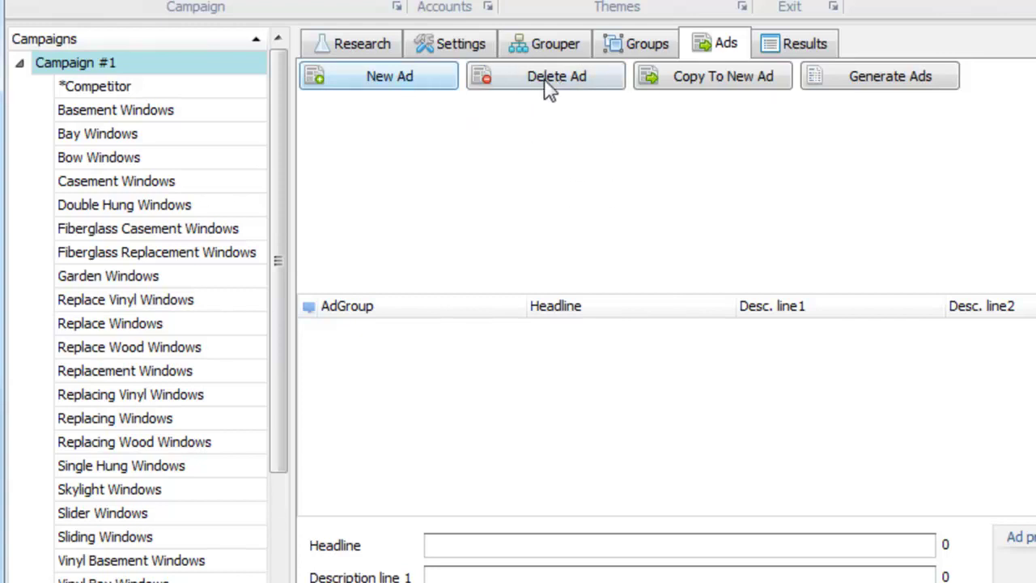
left_click(432, 84)
left_click(546, 147)
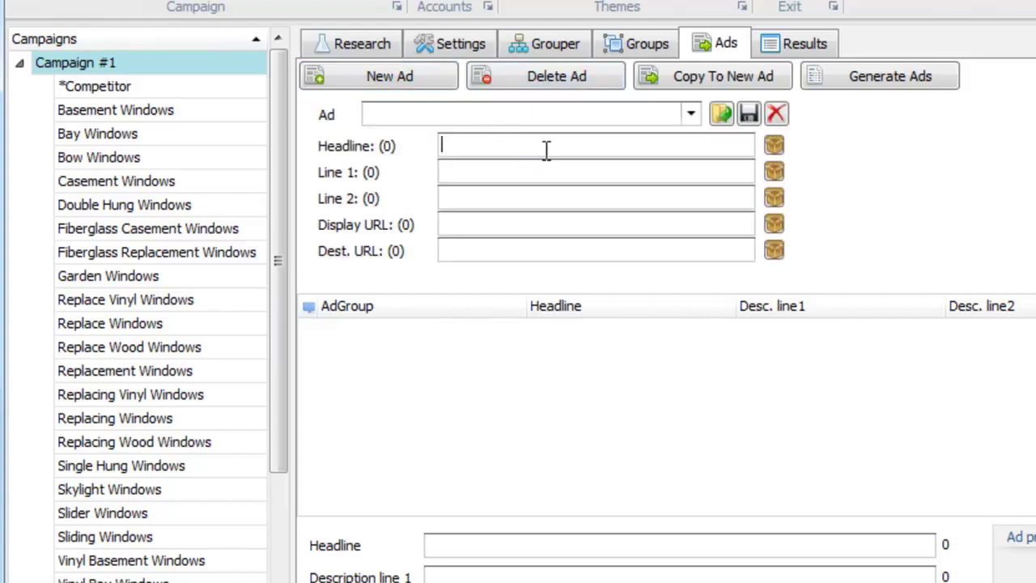
left_click(560, 81)
left_click(451, 91)
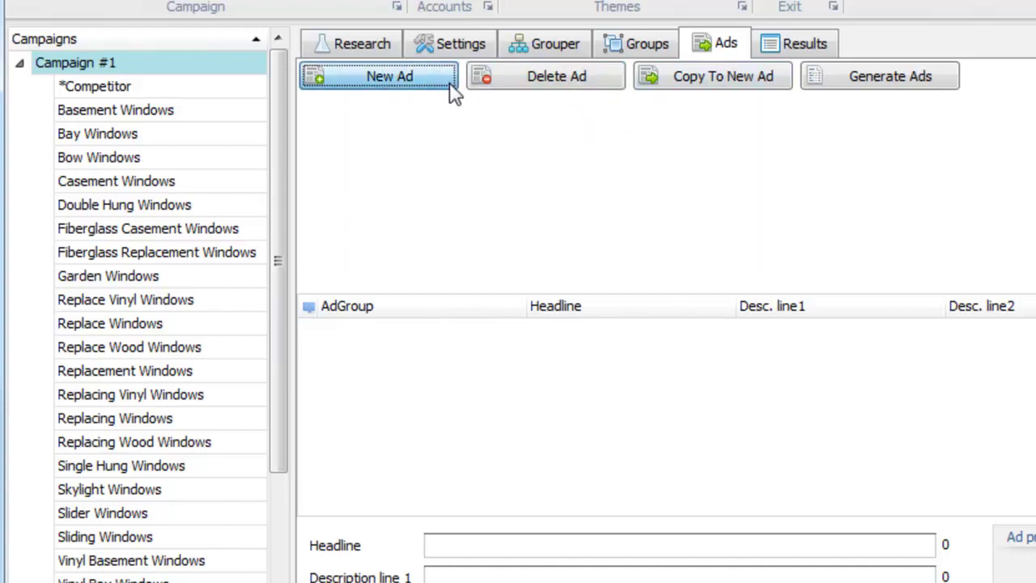
left_click(690, 118)
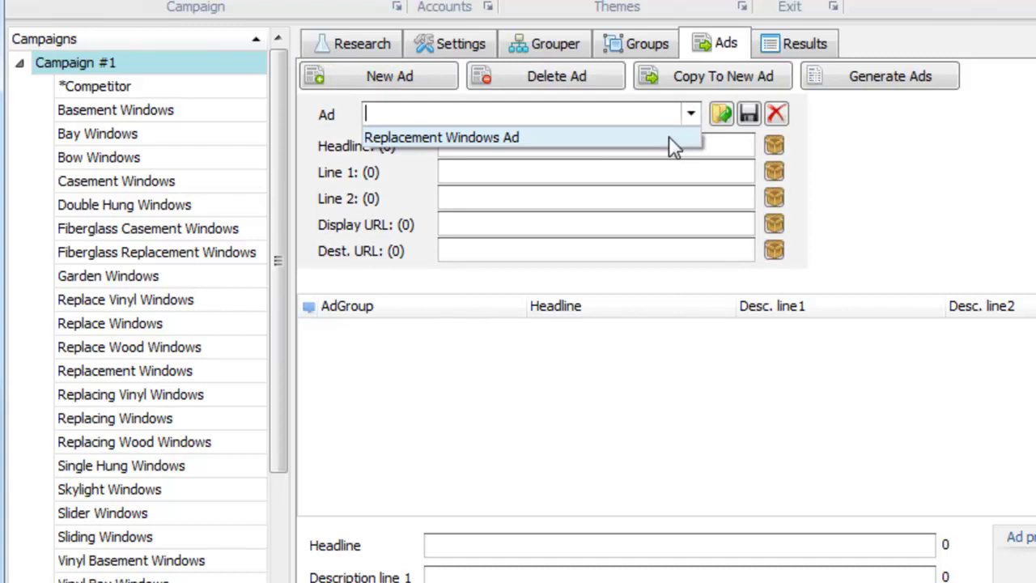
left_click(670, 140)
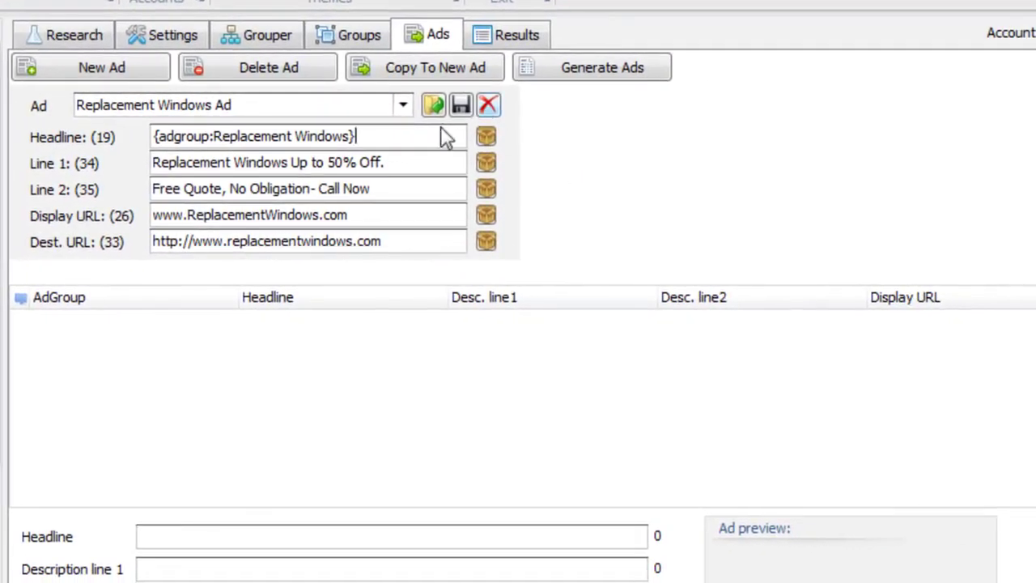
Copy the ad to a new ad and change the copy's headline to 'Vinyl Windows'.
left_click(463, 74)
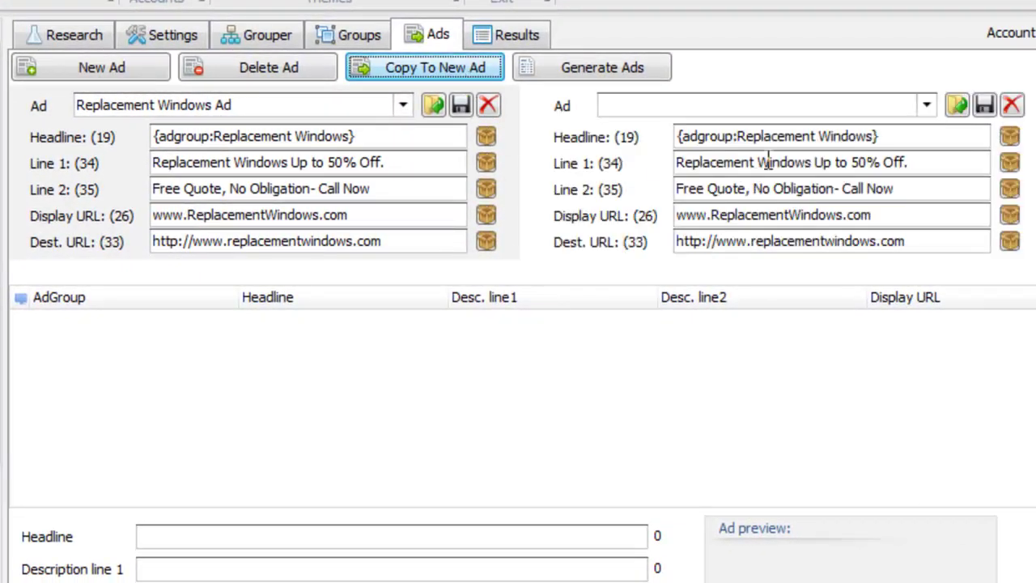
left_click(895, 136)
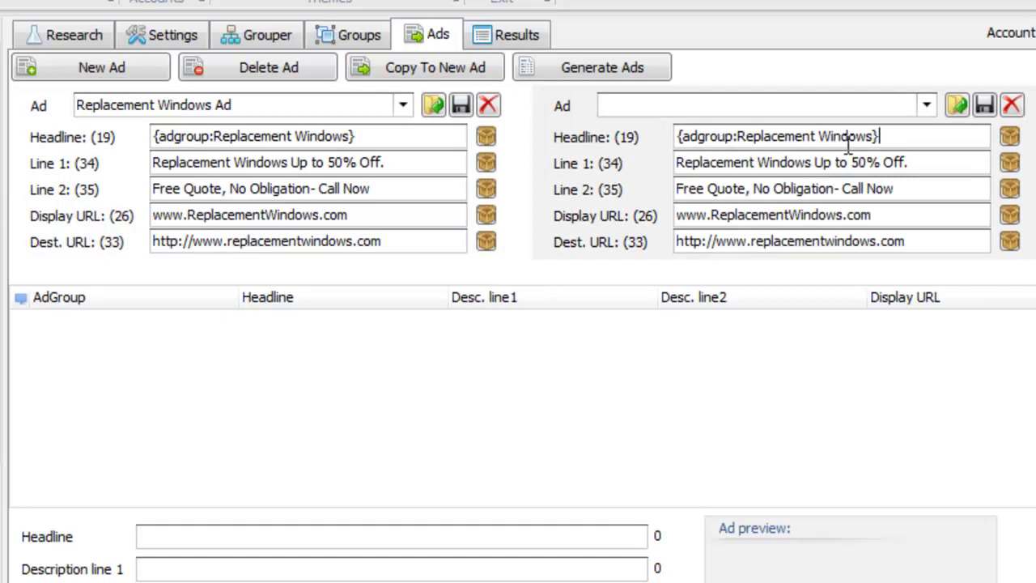
left_click_drag(887, 136, 523, 138)
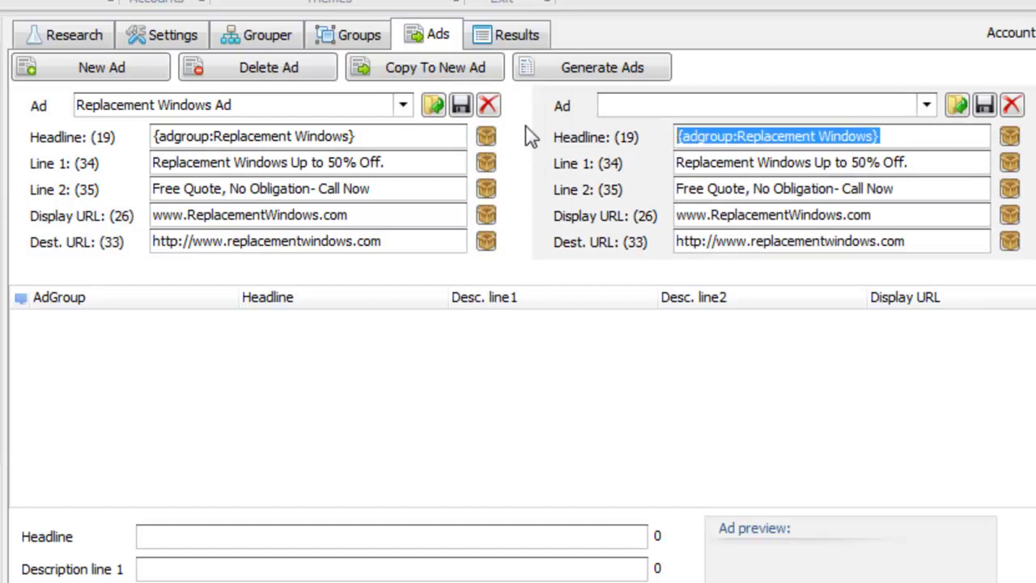
type("Vi")
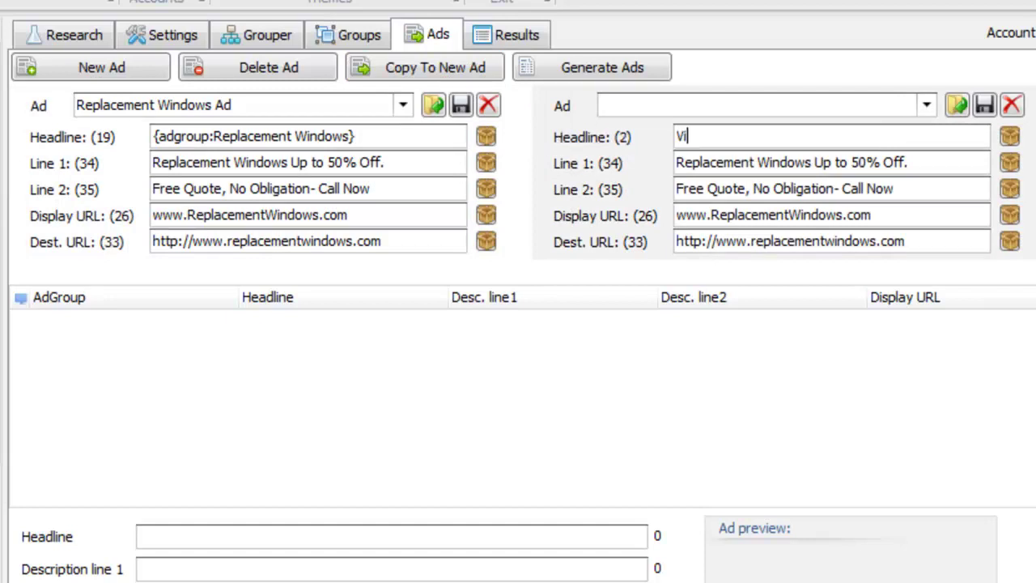
type("nyl Windows")
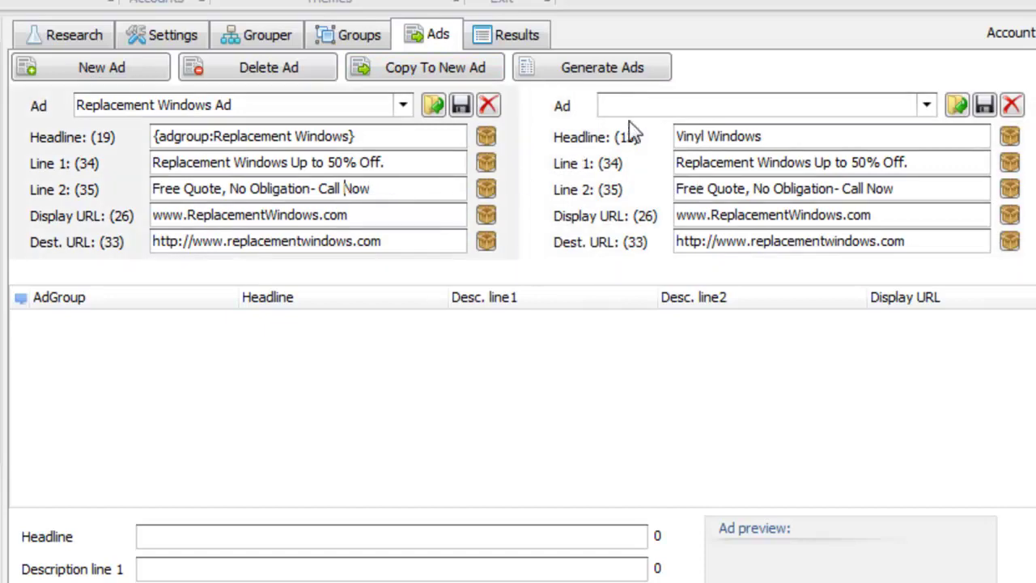
Open the headline's Template String Builder and compare the campaign, adgroup and groupURL templates.
left_click(486, 139)
left_click_drag(455, 131, 447, 221)
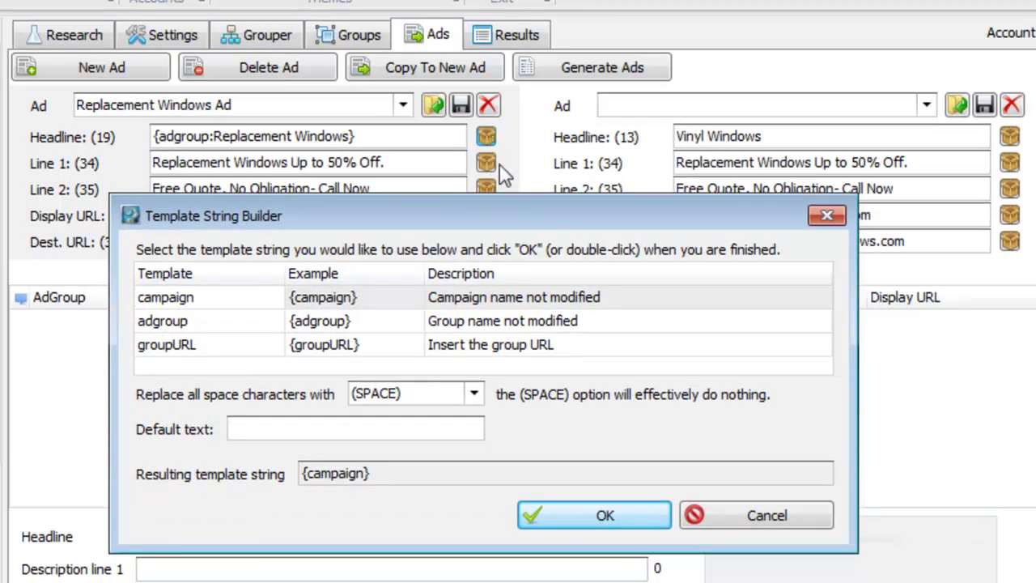
left_click_drag(522, 217, 527, 138)
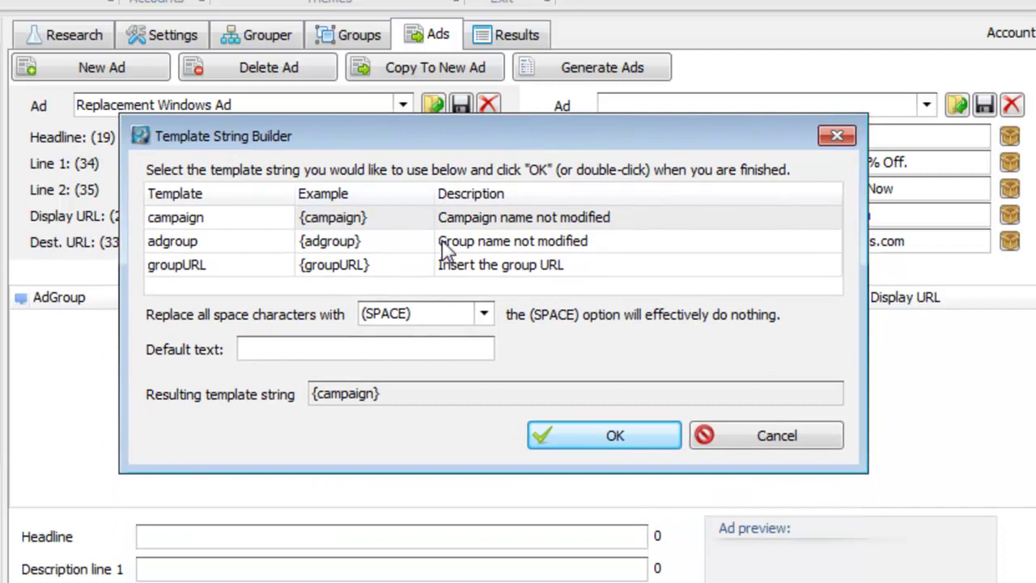
left_click(339, 225)
left_click(243, 228)
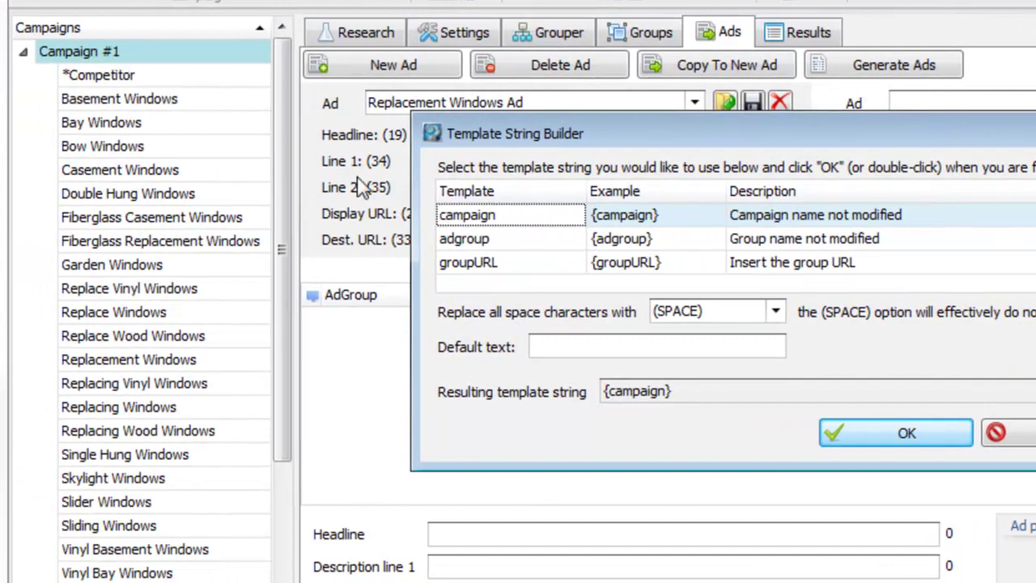
left_click(528, 245)
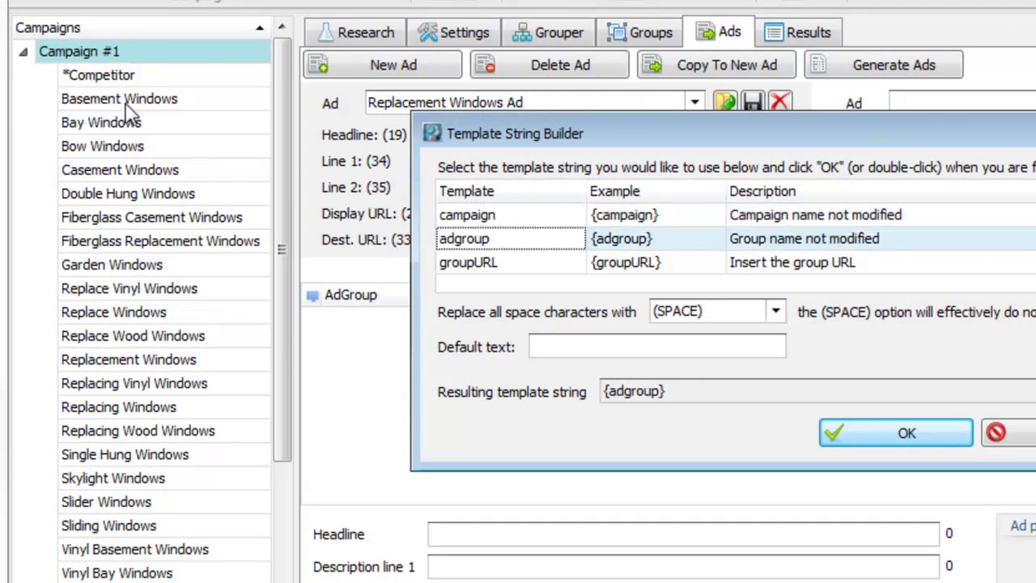
left_click(550, 264)
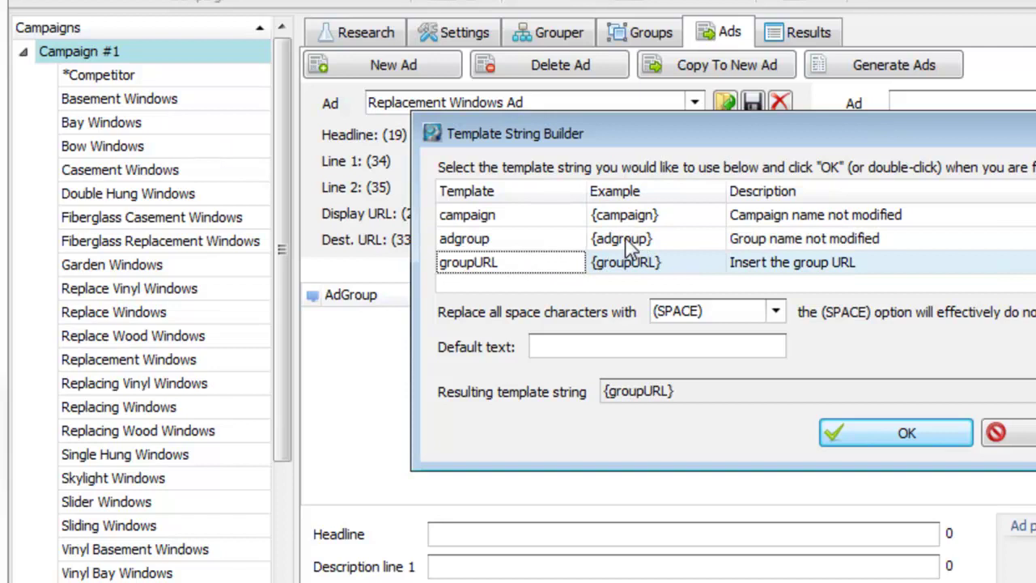
left_click(605, 222)
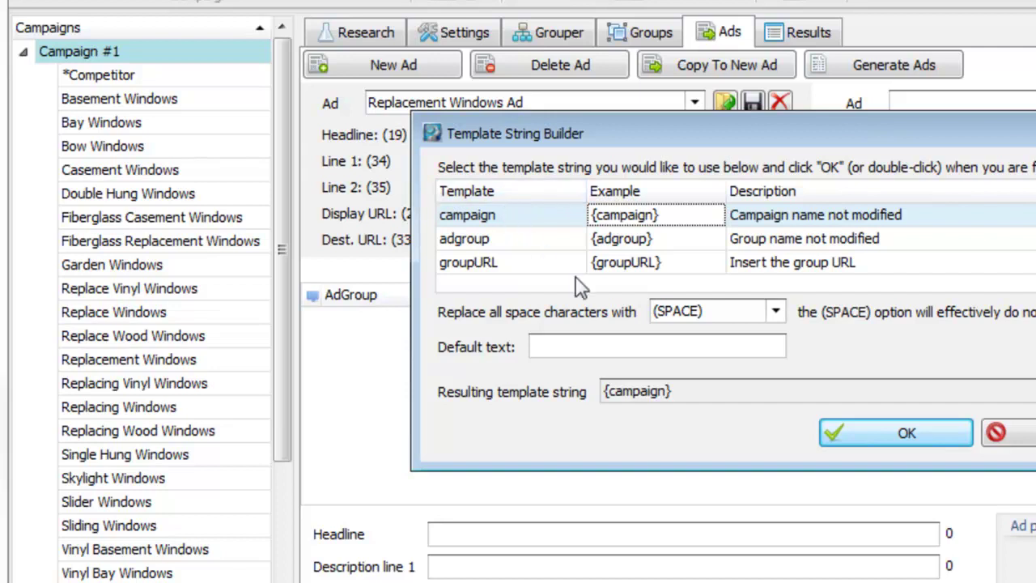
left_click_drag(679, 133, 759, 111)
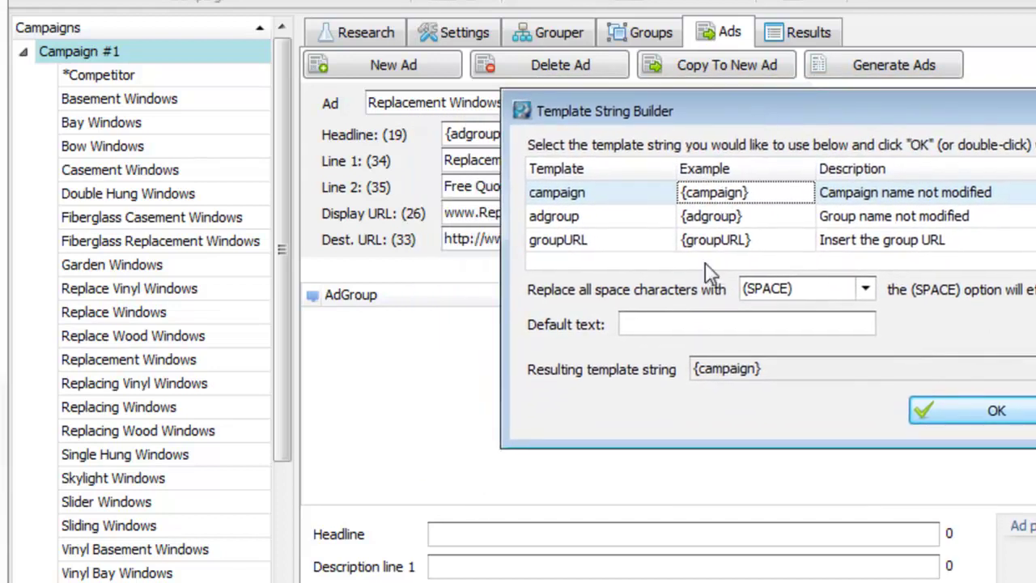
Dismiss the template builder, empty the headline, and rename Campaign #1 to Replacement Windows.
key("Escape")
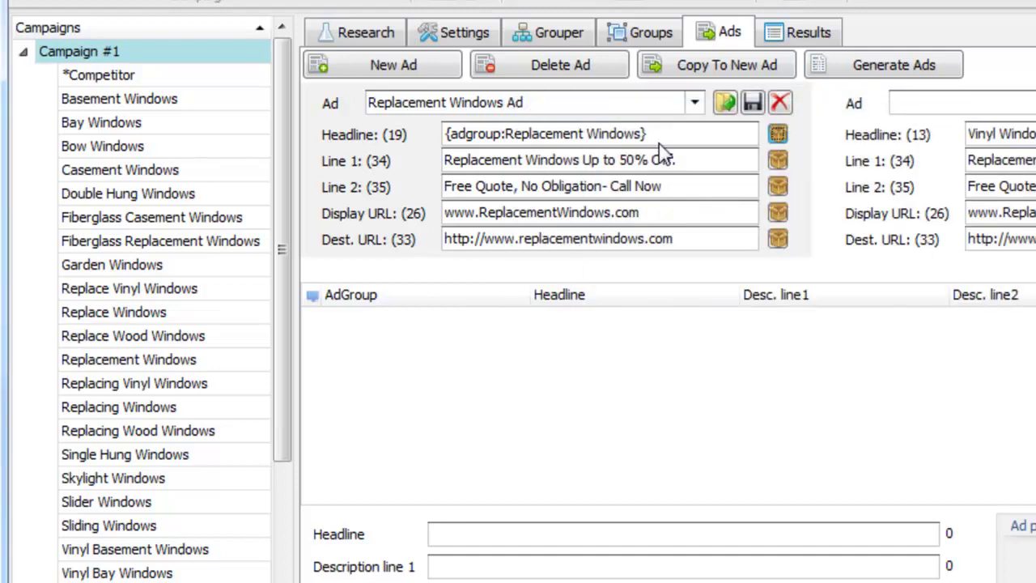
left_click_drag(661, 134, 444, 133)
key("BackSpace")
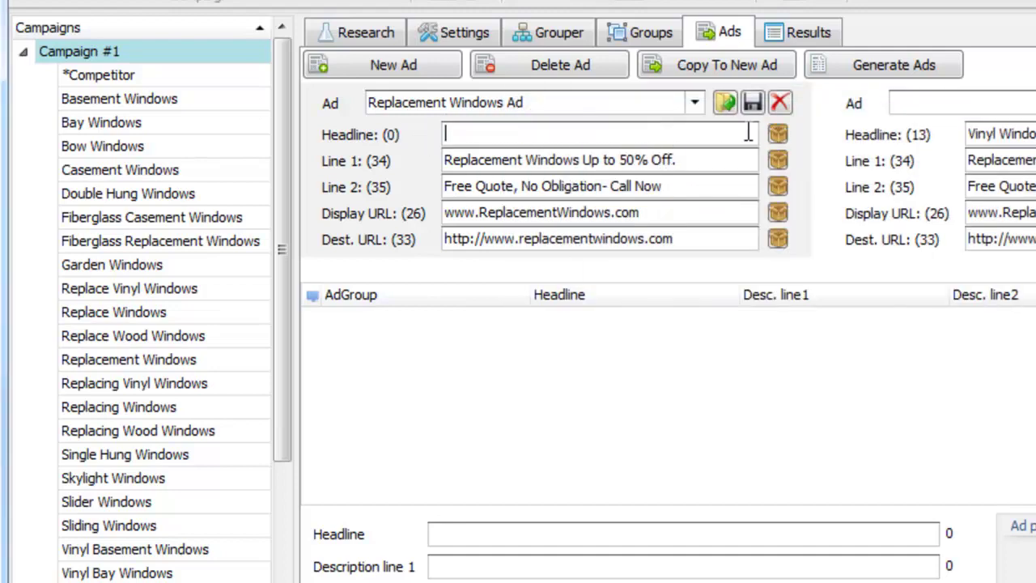
left_click(126, 50)
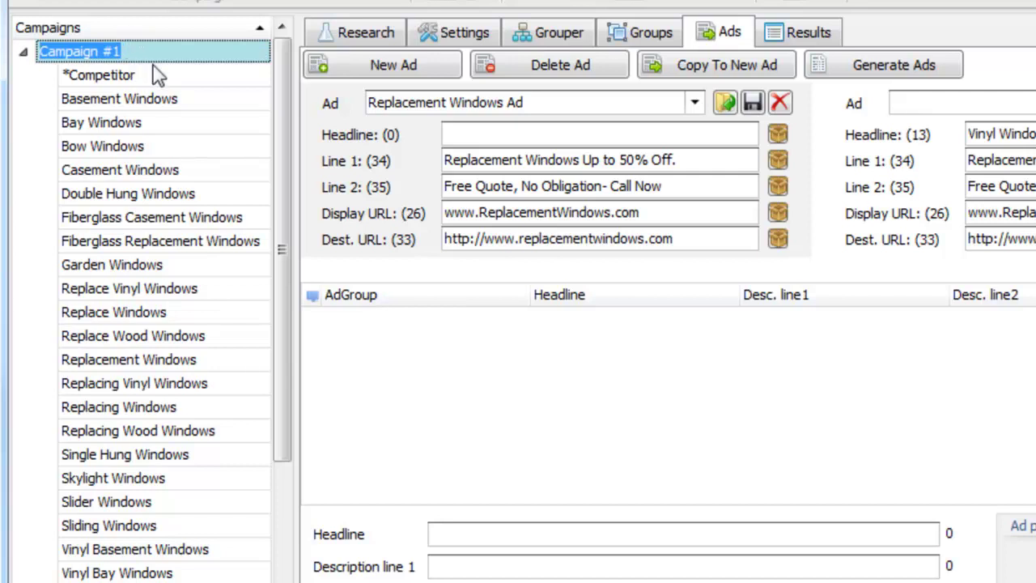
type("Replacement Windows")
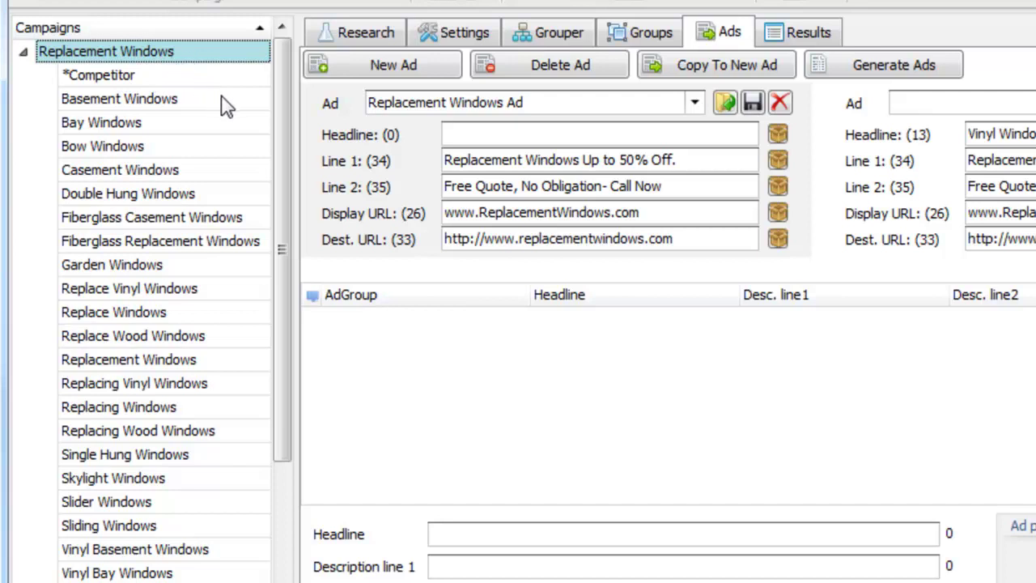
left_click(558, 132)
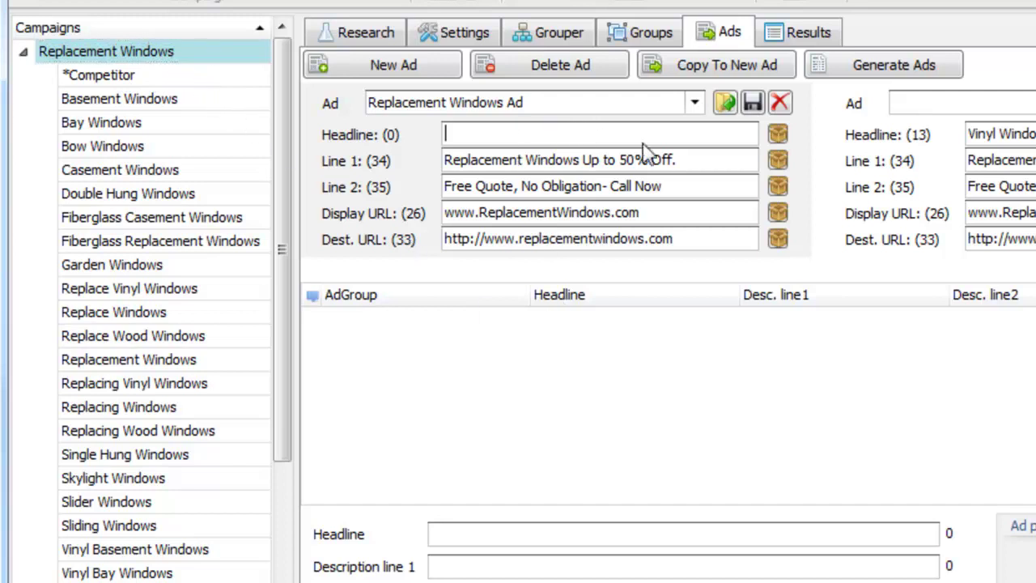
Choose the campaign template for the headline with default text 'Quality Windows for Less'.
left_click(777, 135)
left_click(680, 210)
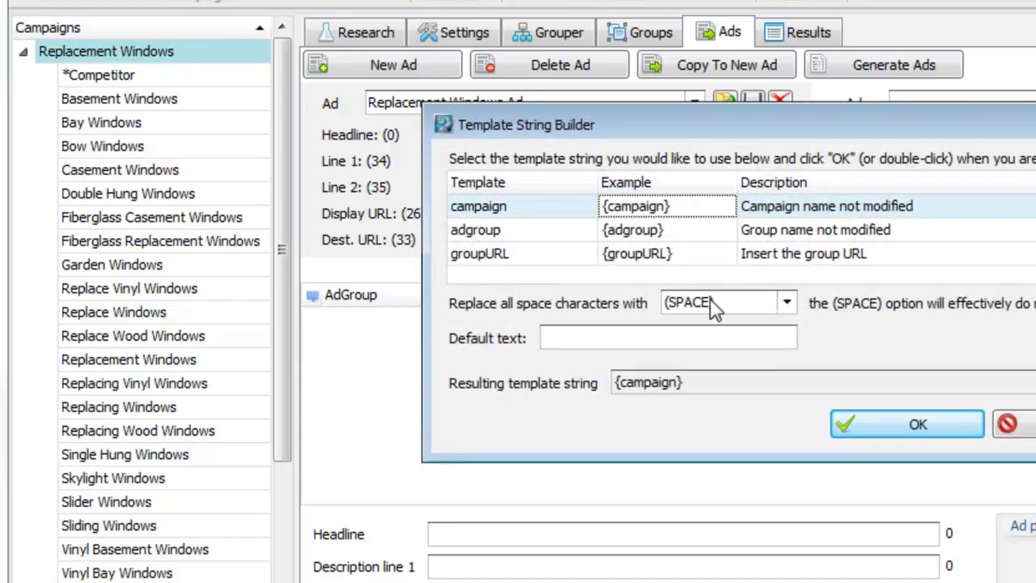
left_click(684, 335)
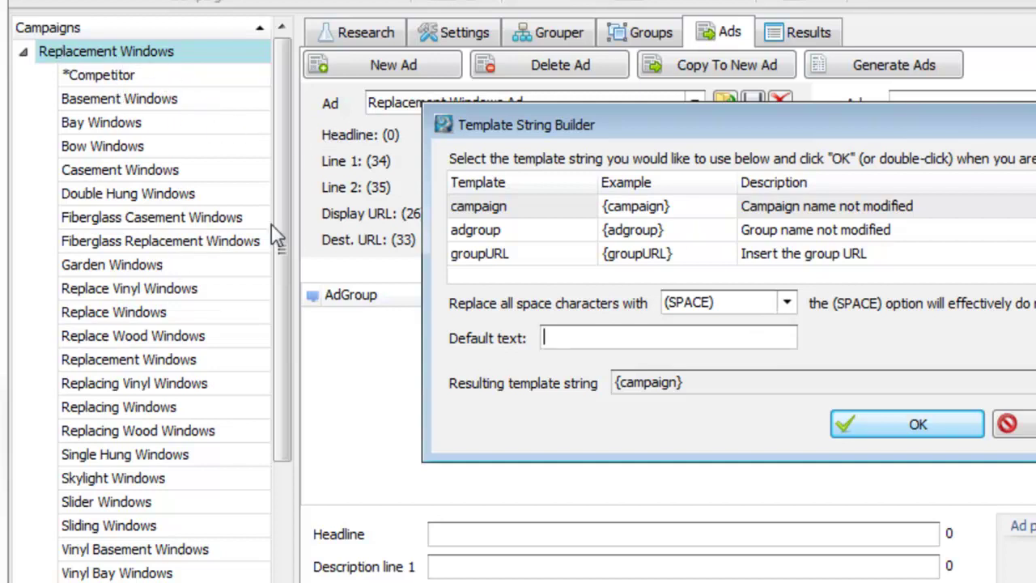
left_click_drag(731, 132, 744, 176)
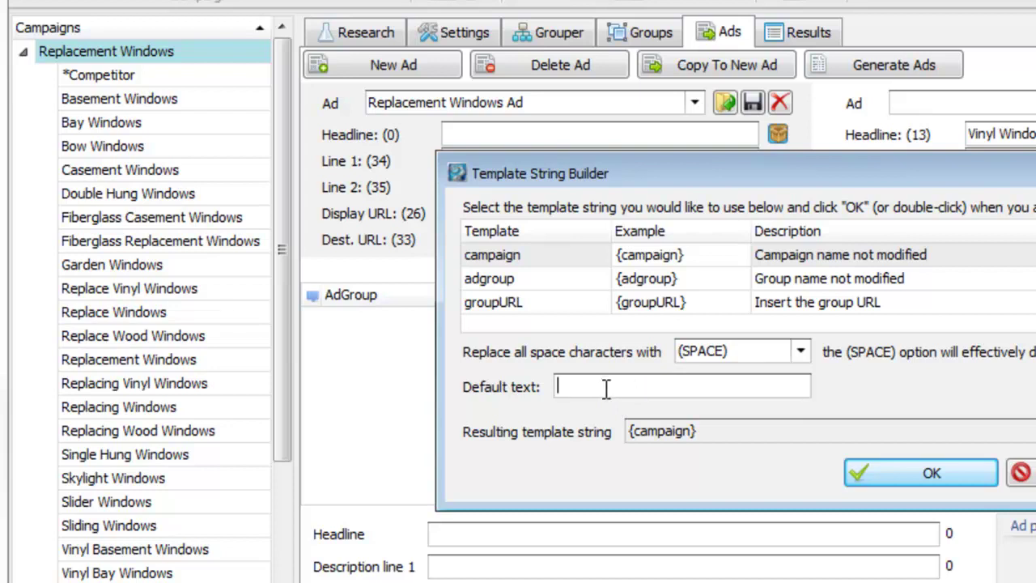
type("Quality Wi")
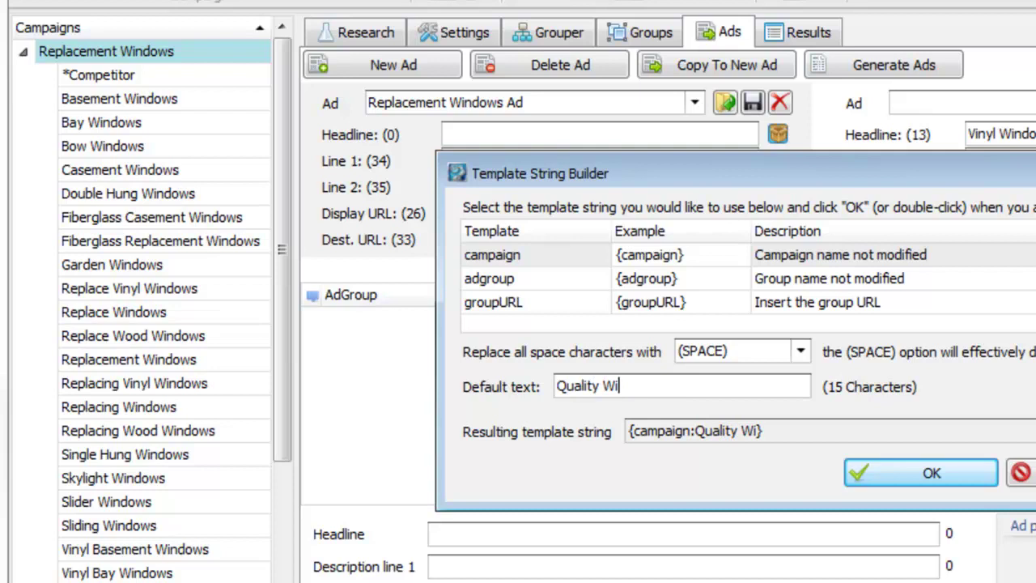
type("ndows for Les")
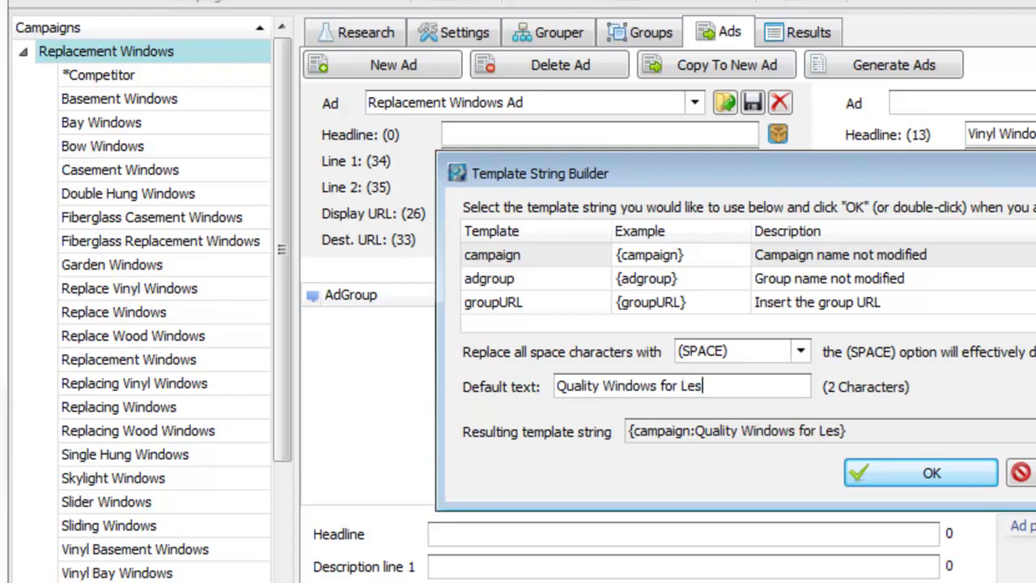
type("s")
Leave space replacement as (SPACE) and apply {campaign:Quality Windows for Less} to the headline.
left_click_drag(844, 431, 628, 433)
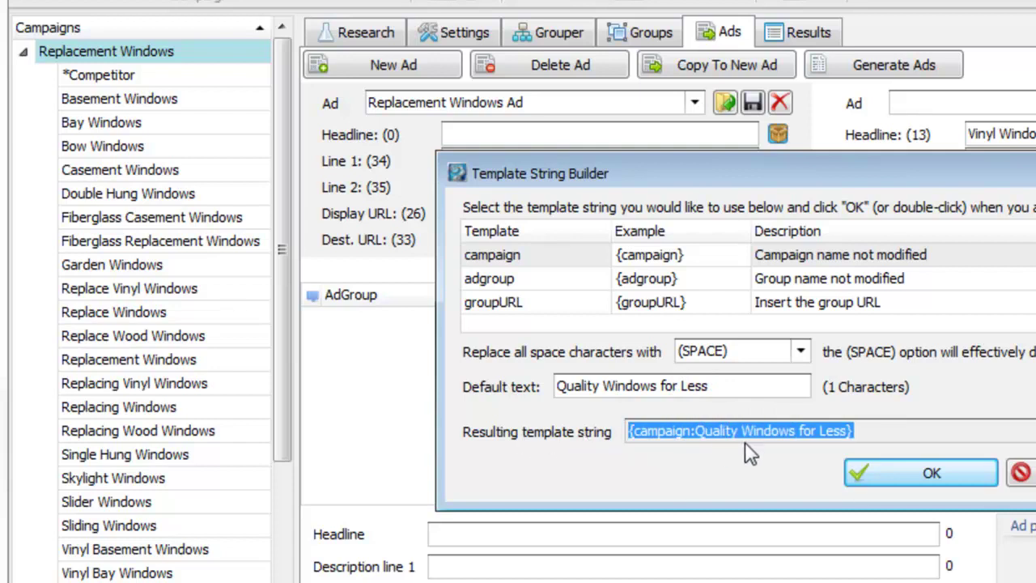
left_click(800, 351)
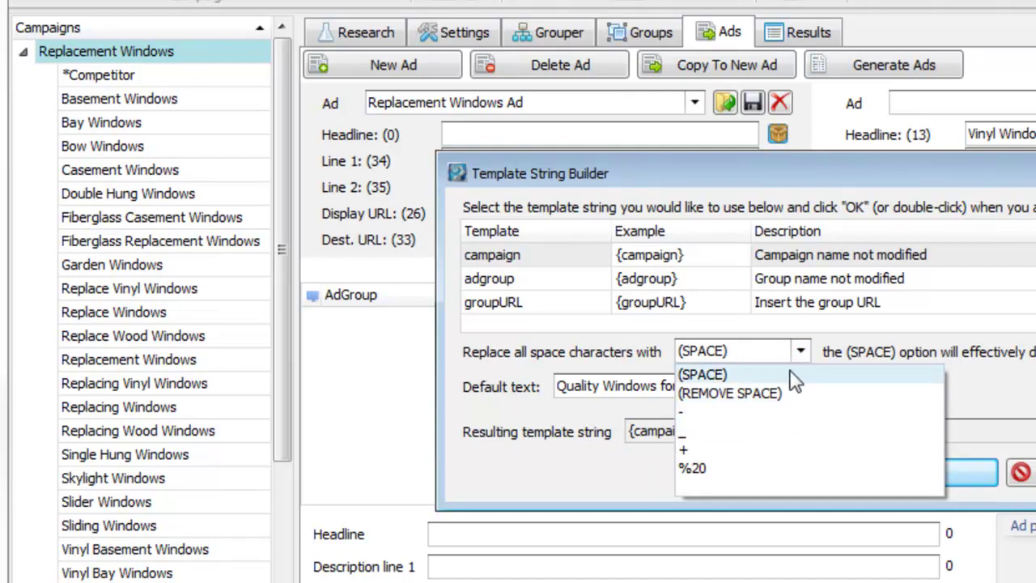
left_click(804, 351)
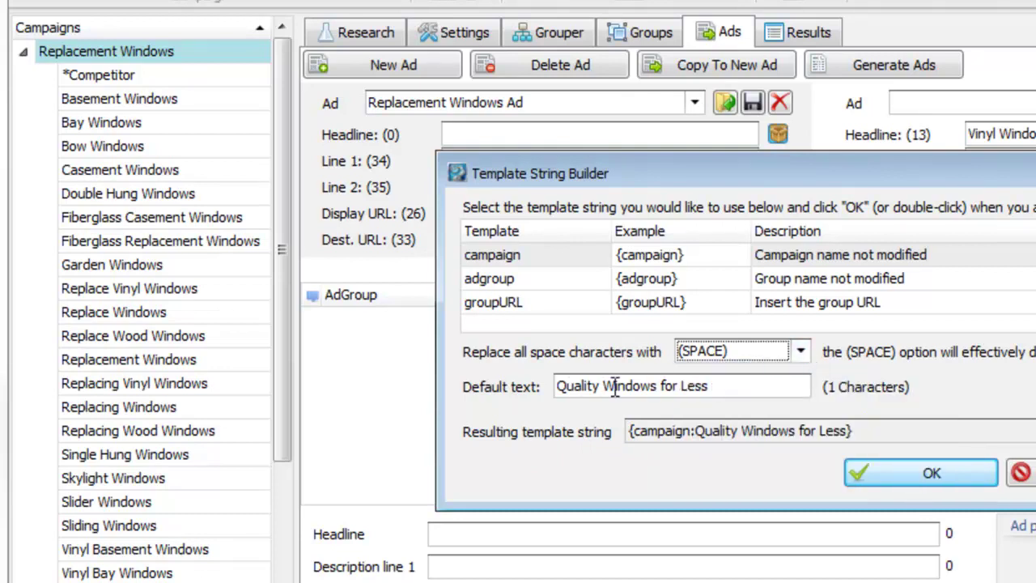
left_click_drag(600, 388, 607, 391)
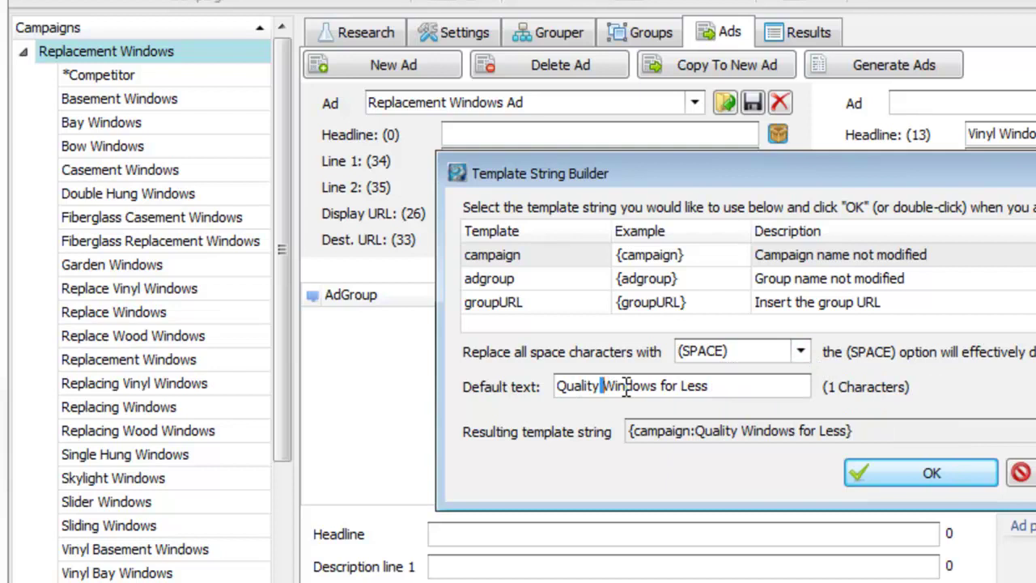
left_click_drag(675, 388, 678, 390)
left_click(800, 351)
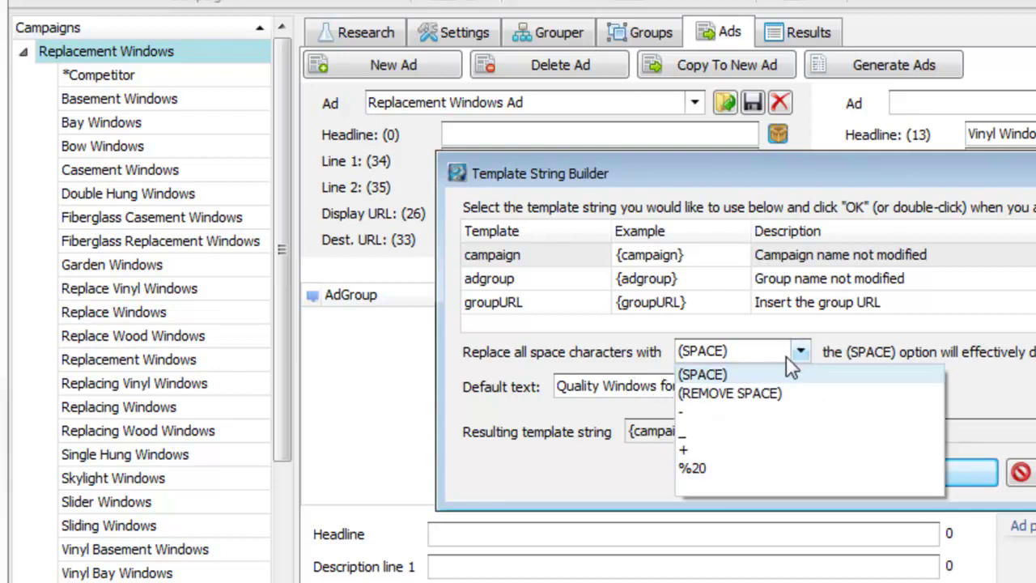
left_click(852, 351)
left_click_drag(746, 385, 428, 385)
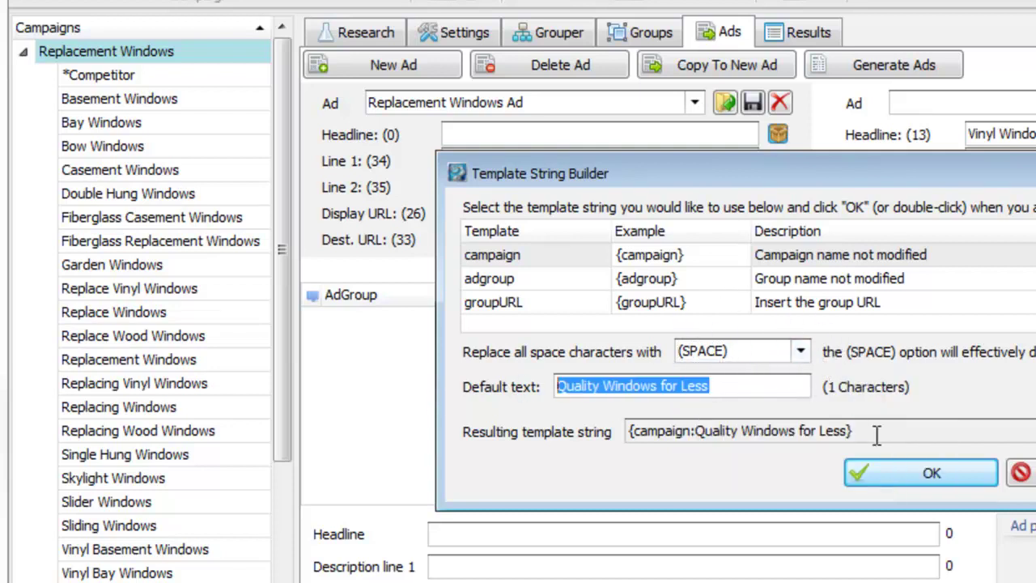
left_click(925, 476)
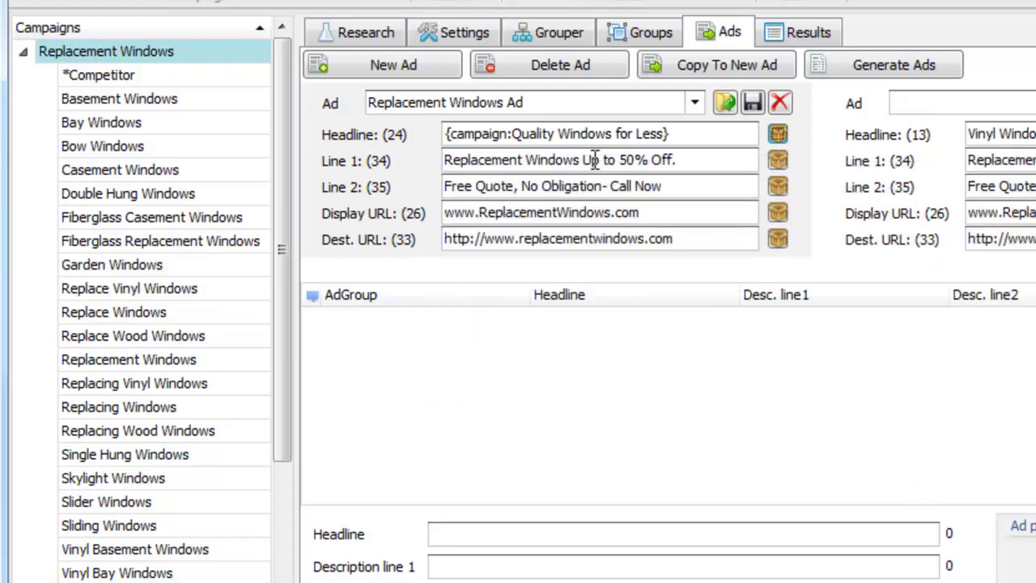
left_click_drag(703, 136, 443, 134)
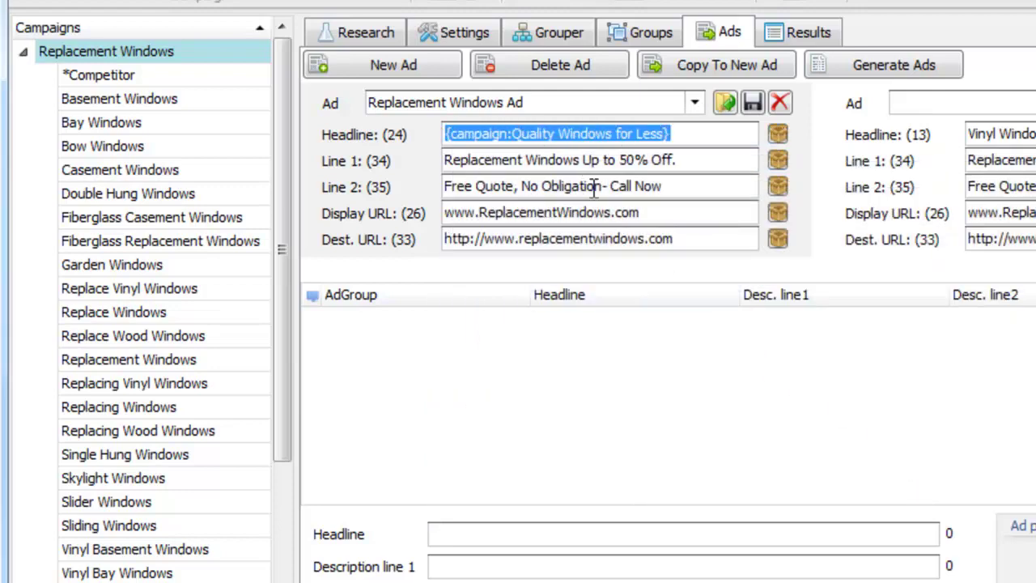
left_click_drag(682, 134, 393, 136)
left_click(680, 133)
left_click_drag(680, 133, 385, 138)
left_click(671, 135)
left_click_drag(670, 134, 445, 133)
left_click(645, 134)
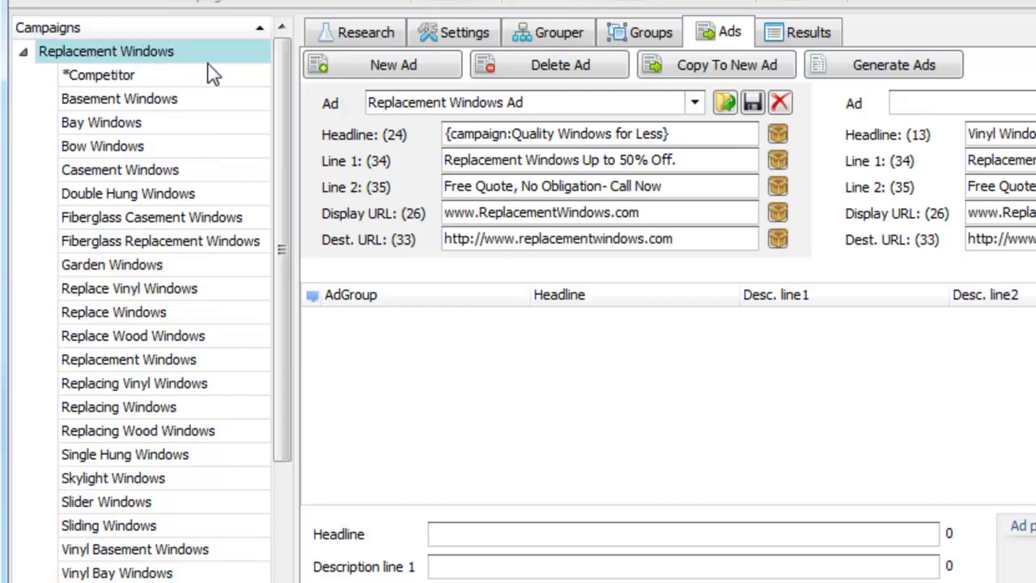
left_click_drag(677, 134, 438, 125)
left_click(508, 134)
left_click_drag(666, 133, 522, 134)
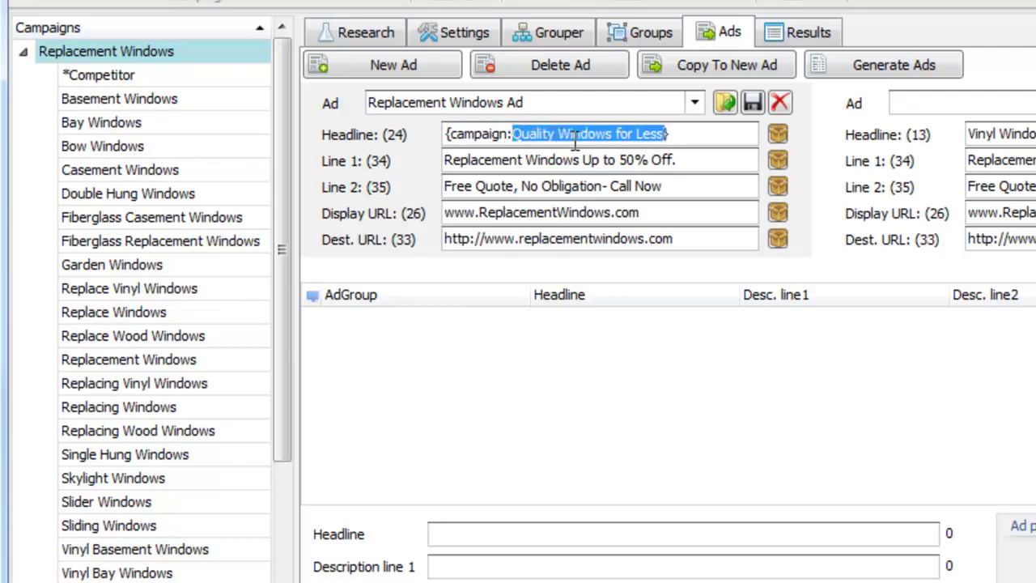
left_click(702, 133)
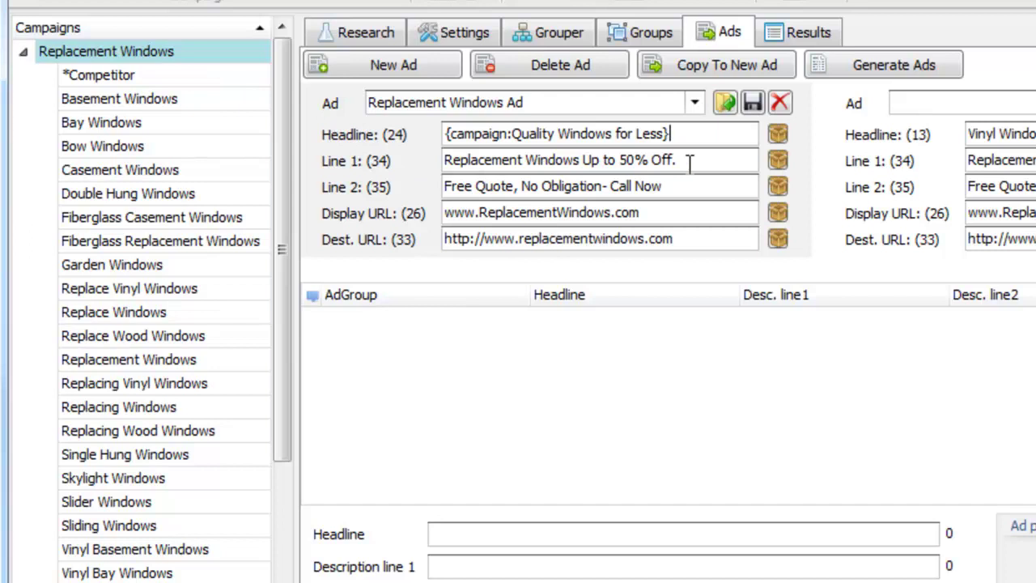
left_click_drag(693, 134, 405, 130)
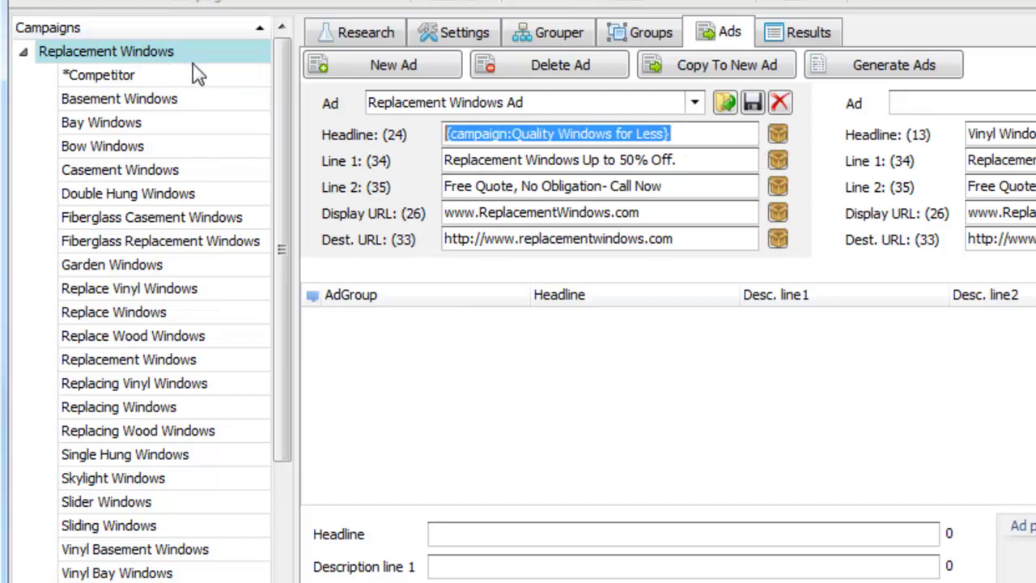
left_click(666, 135)
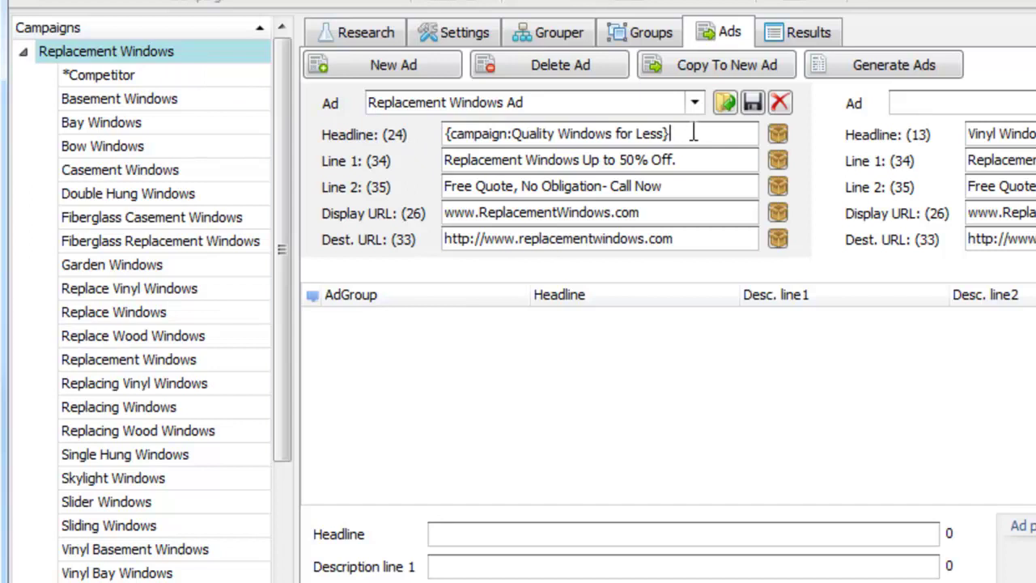
left_click_drag(696, 134, 357, 129)
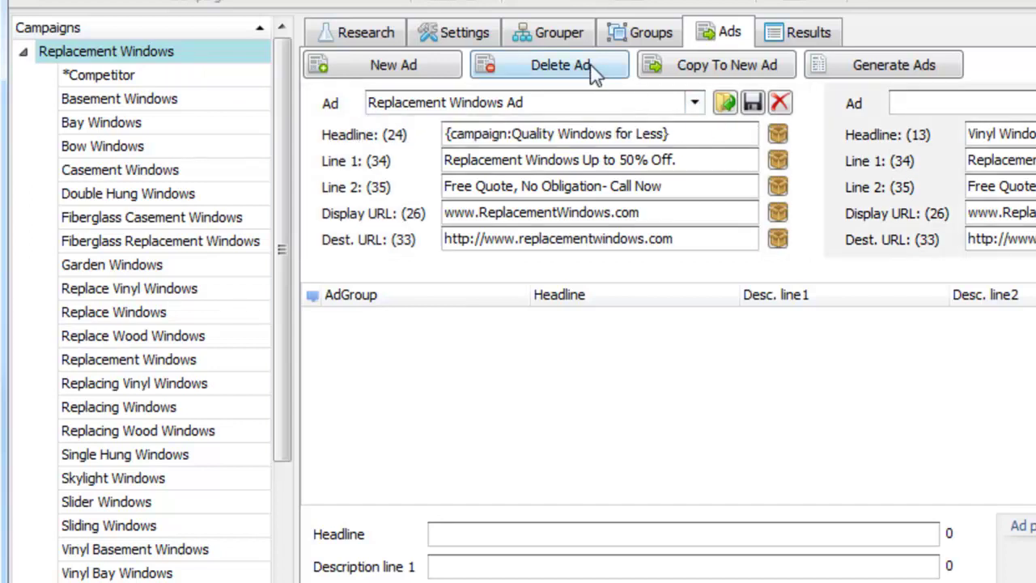
Remove the second ad, generate ads for all groups, review them, then blank the headline.
left_click(590, 63)
left_click(870, 73)
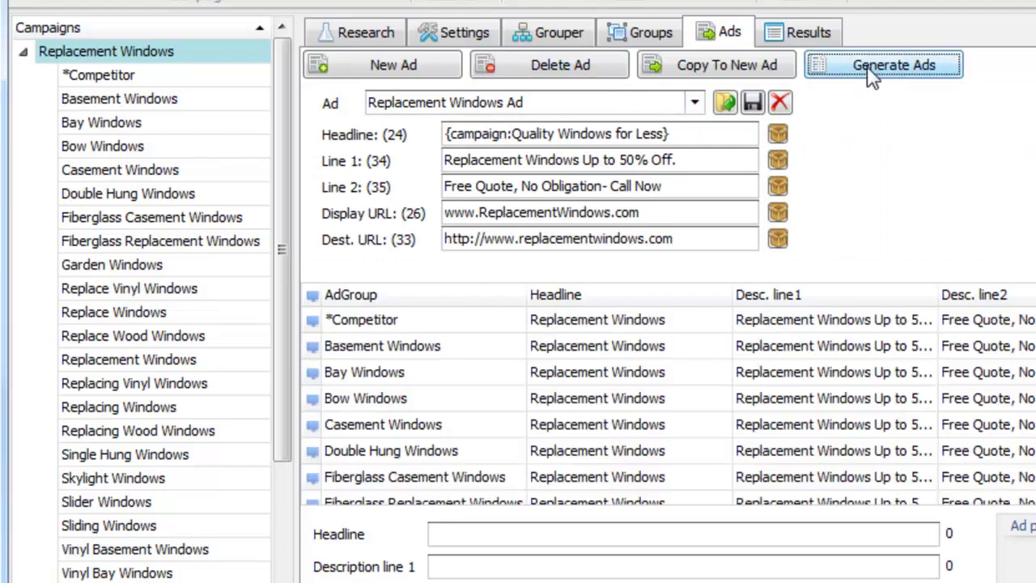
left_click(746, 378)
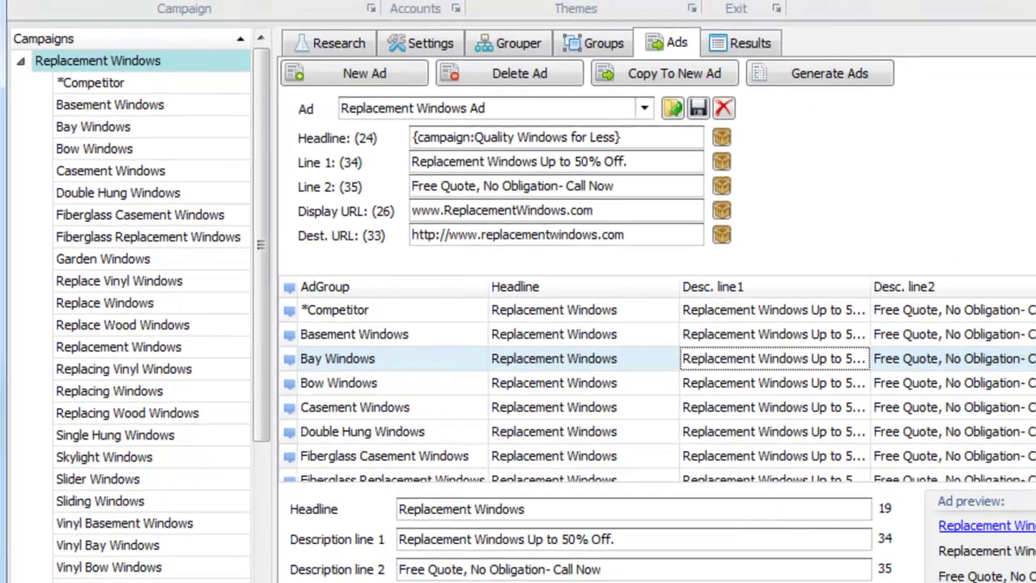
scroll(648, 405, "down", 10)
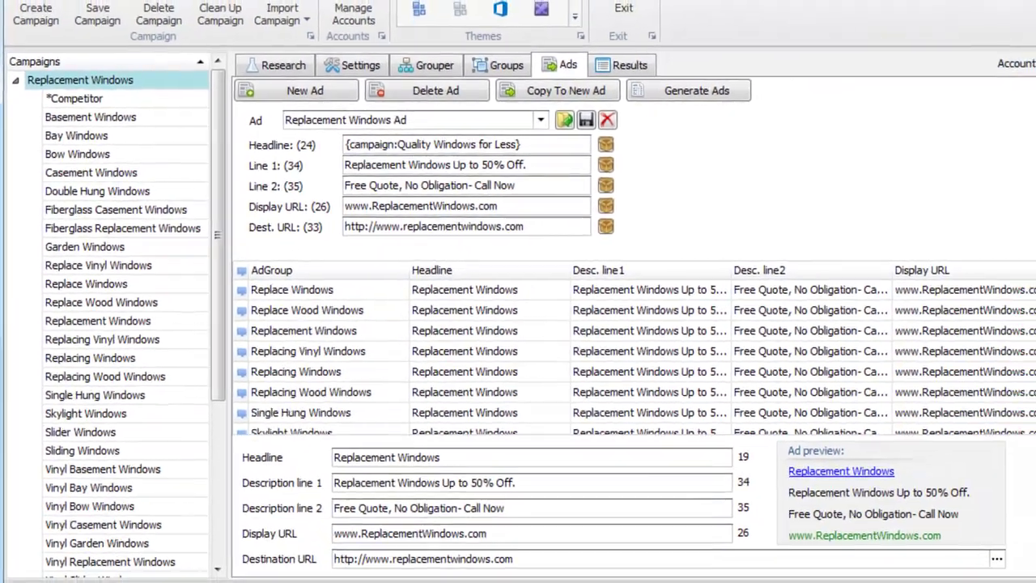
scroll(631, 348, "up", 10)
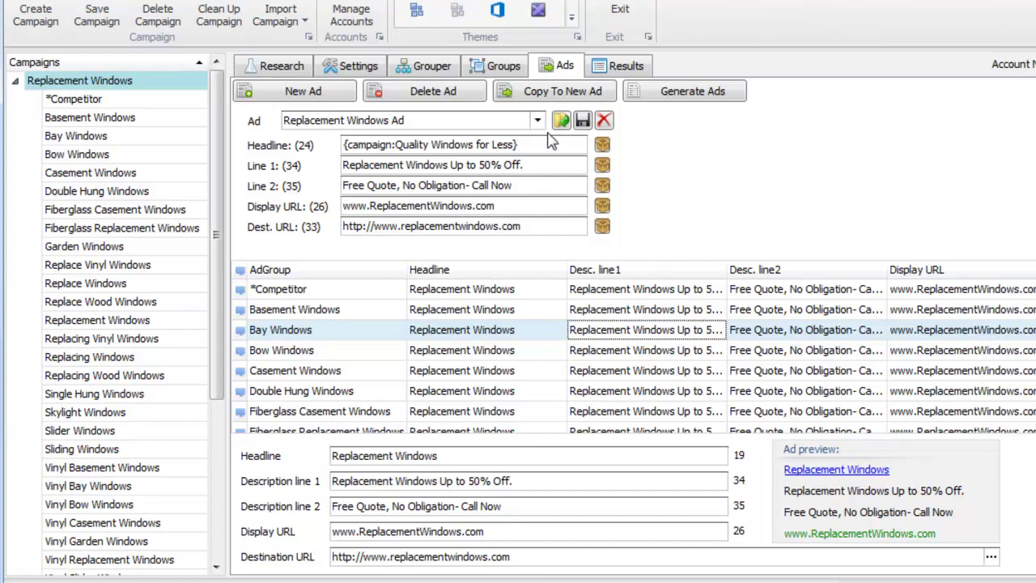
left_click_drag(532, 144, 318, 151)
key("BackSpace")
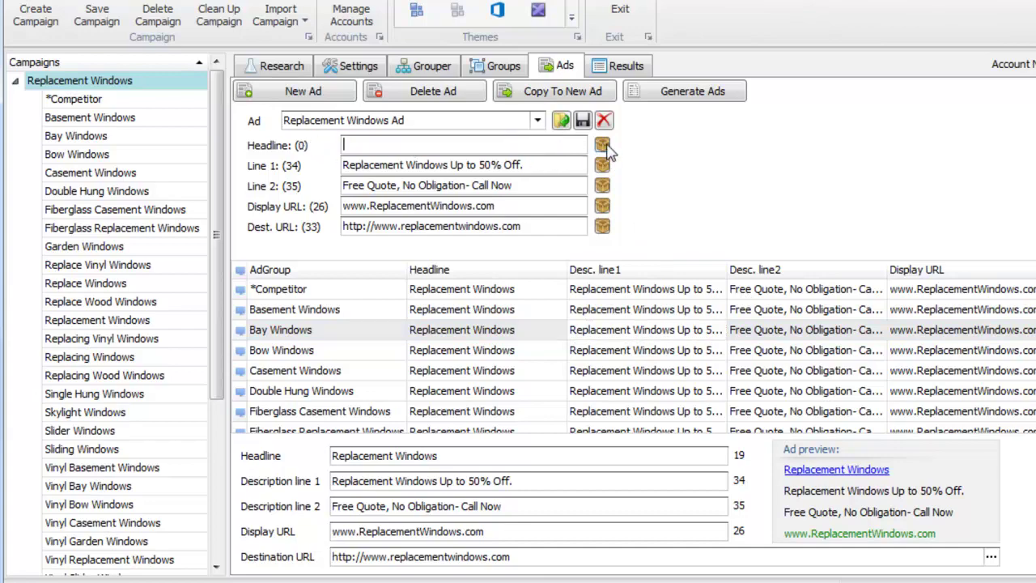
Set the headline to the adgroup template with default text 'Replacement Windows'.
left_click(601, 145)
left_click(530, 220)
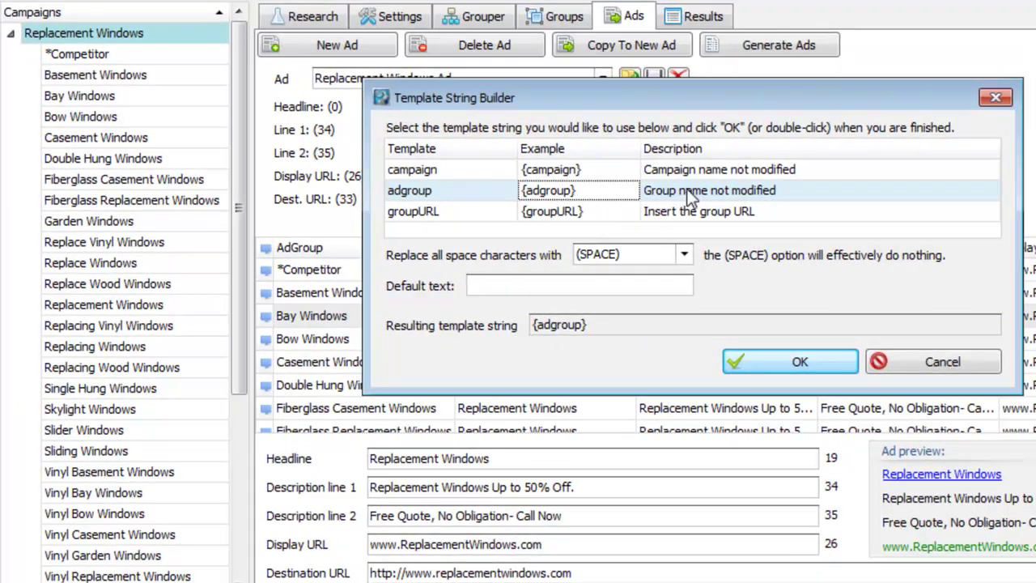
left_click(608, 281)
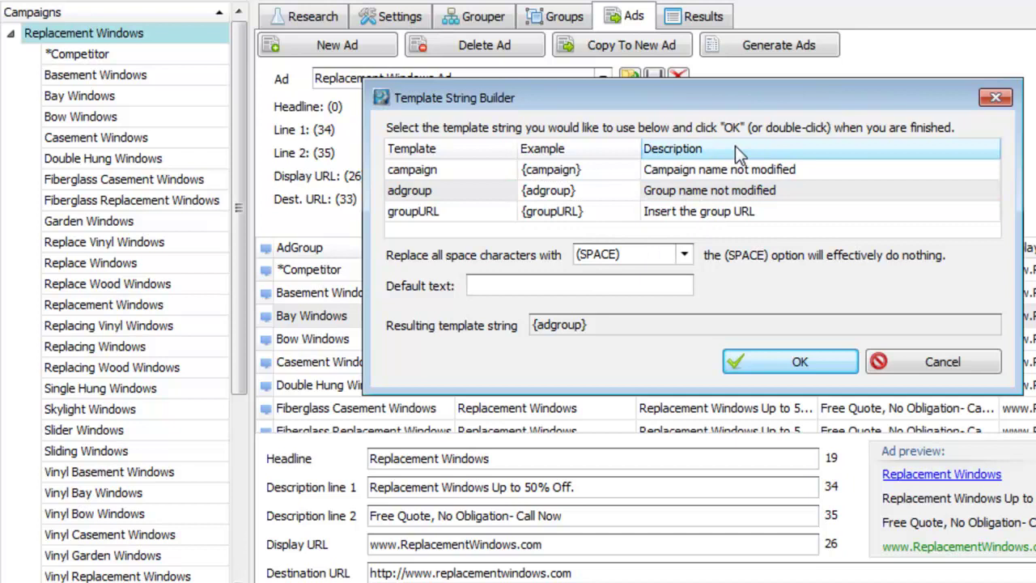
type("Replacement Windows")
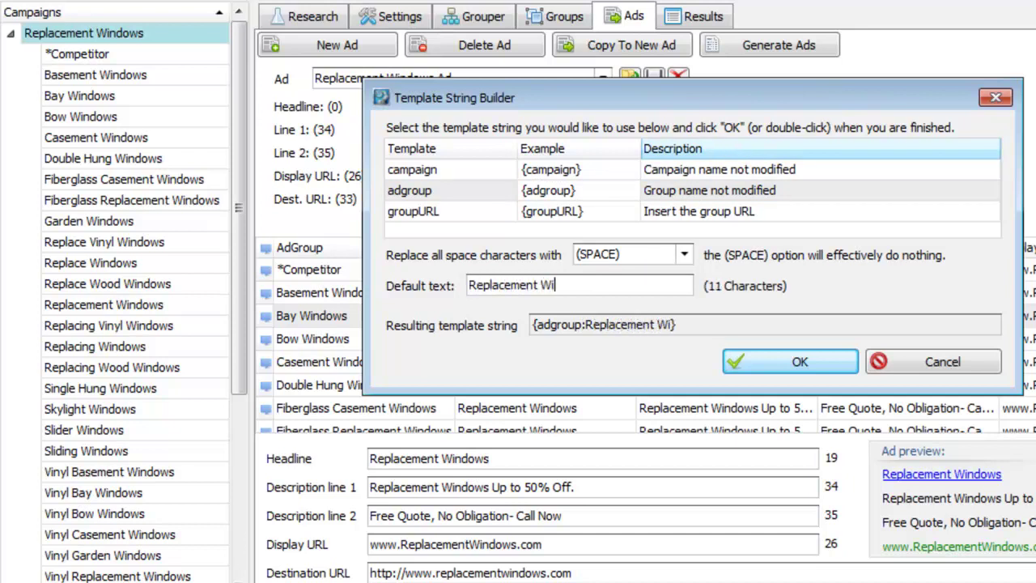
left_click_drag(717, 323, 488, 324)
left_click(726, 324)
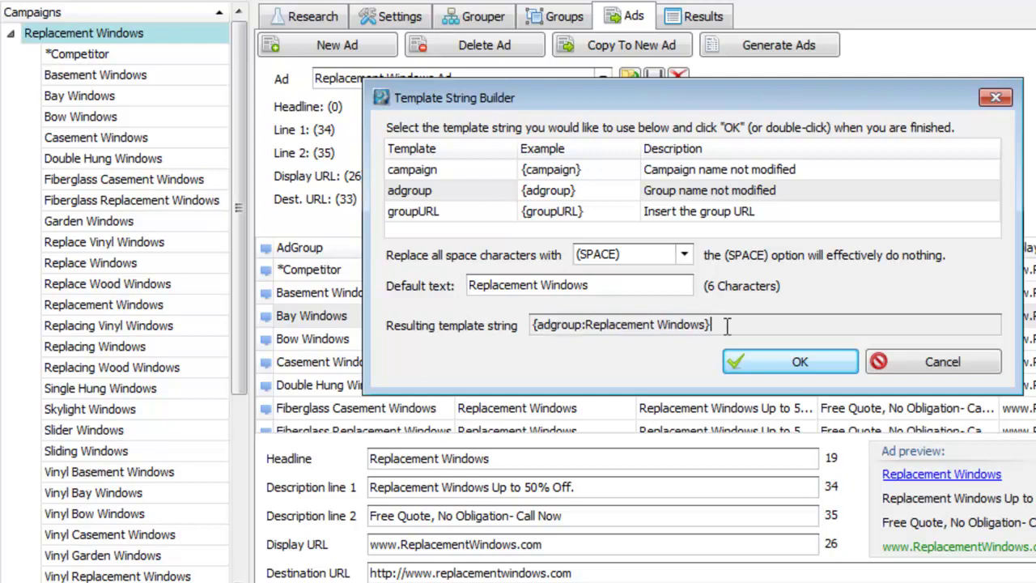
left_click(798, 362)
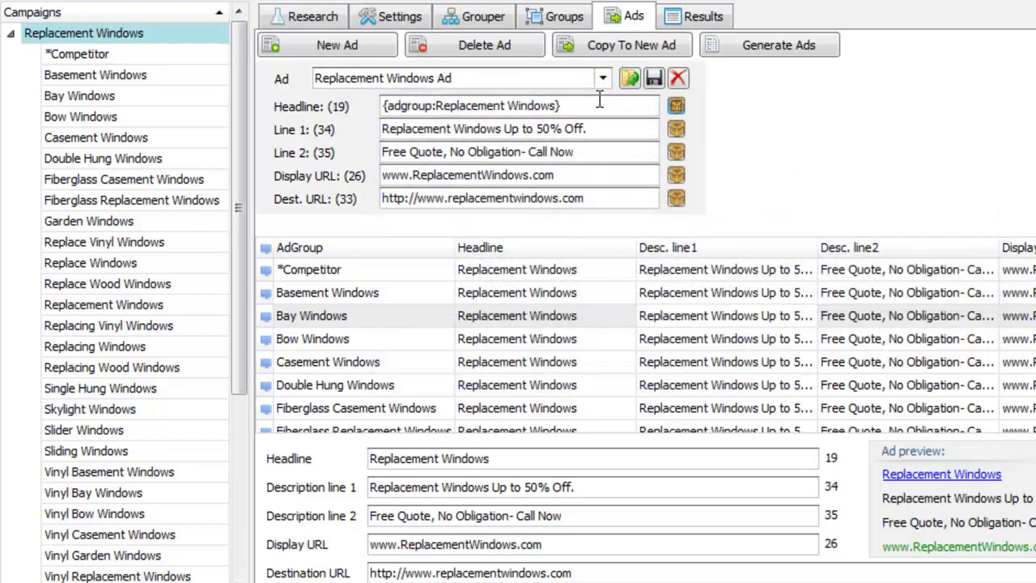
Prefix the template headline with 'Vinyl' so it reads Vinyl {adgroup:Replacement Windows}.
left_click(585, 102)
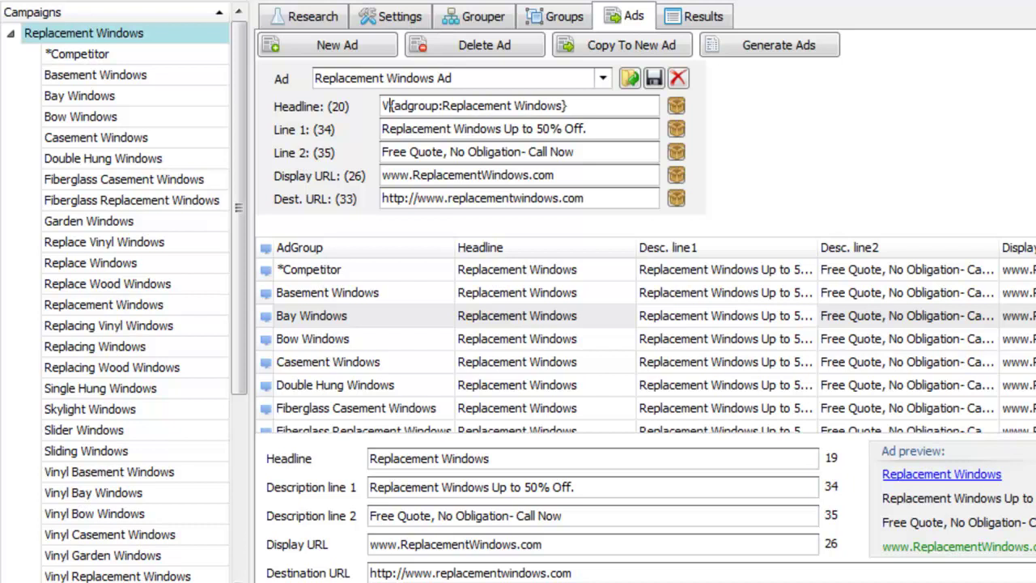
type("inyl")
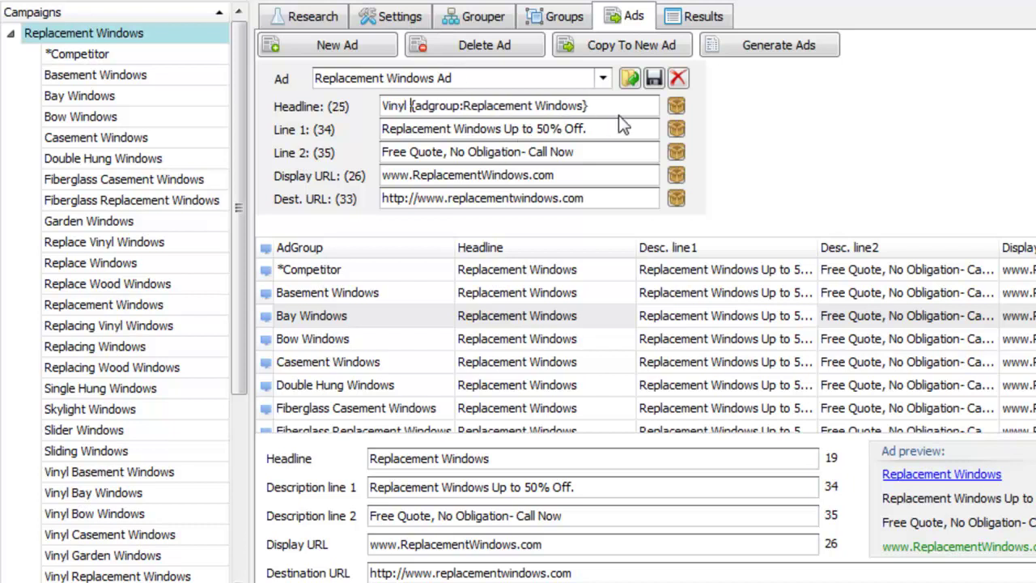
left_click_drag(588, 106, 416, 110)
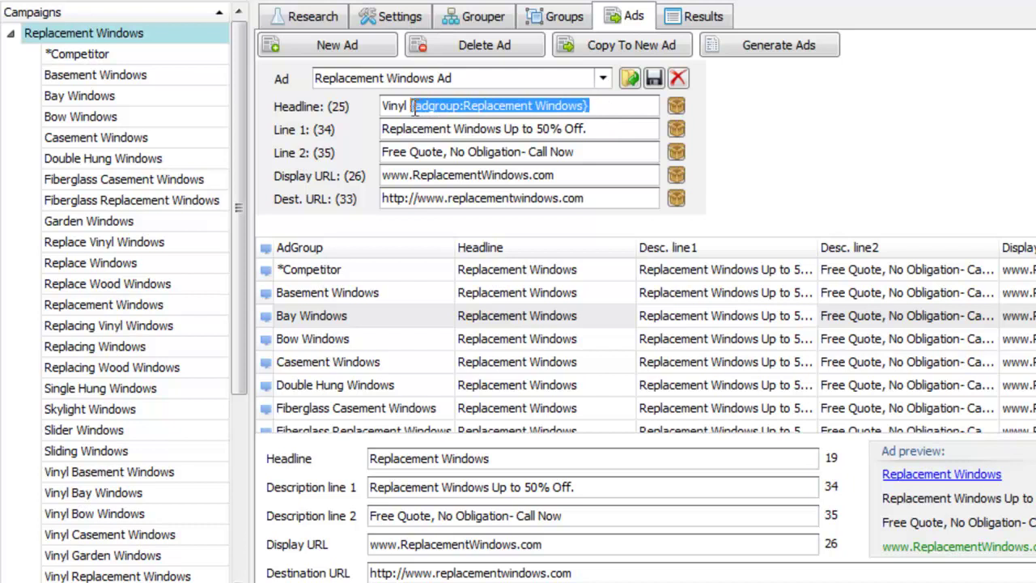
double_click(393, 105)
left_click(566, 105)
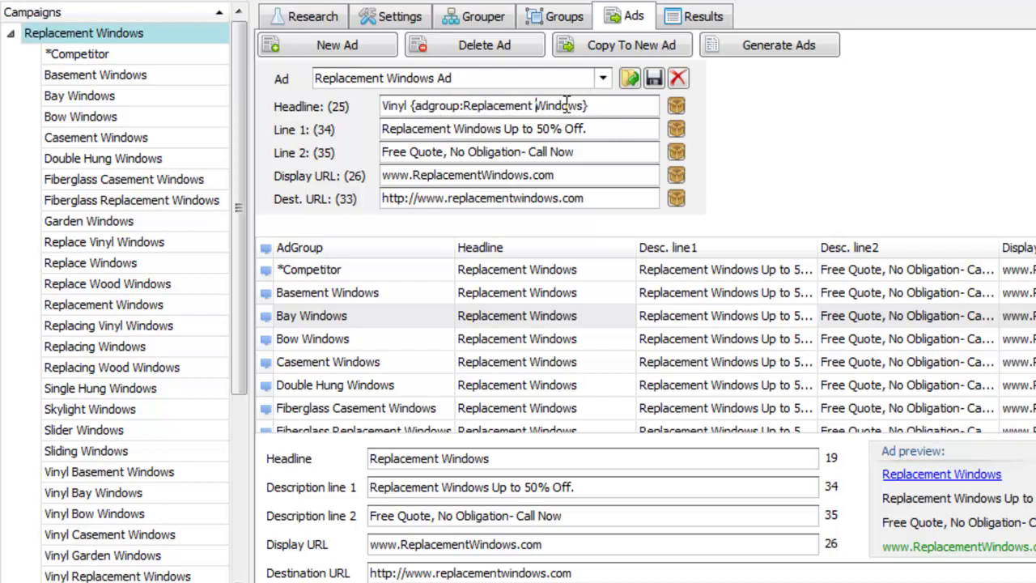
left_click_drag(604, 106, 416, 110)
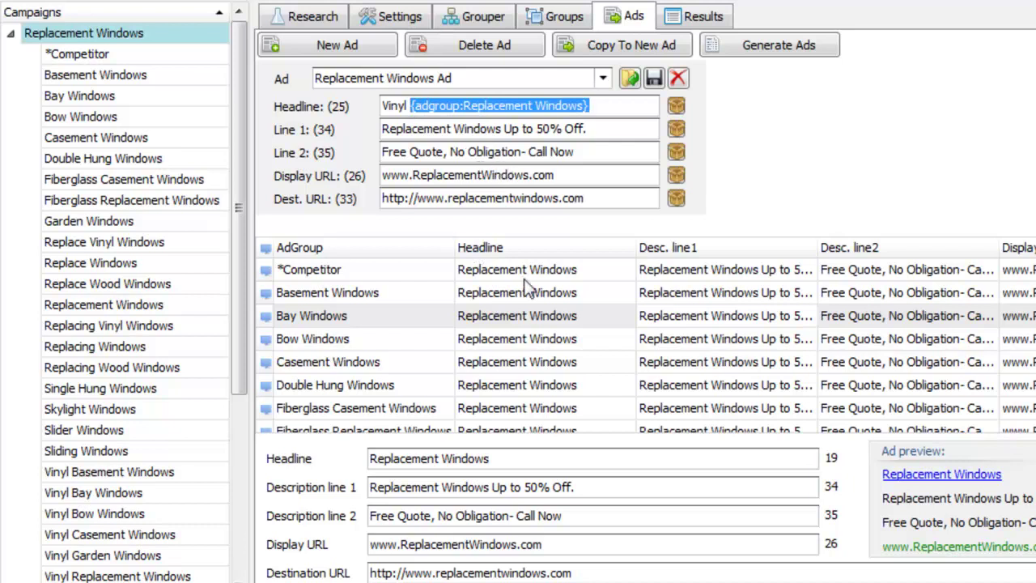
Delete all existing ads and generate new ads for every ad group.
left_click(564, 317)
key("ctrl+a")
key("Delete")
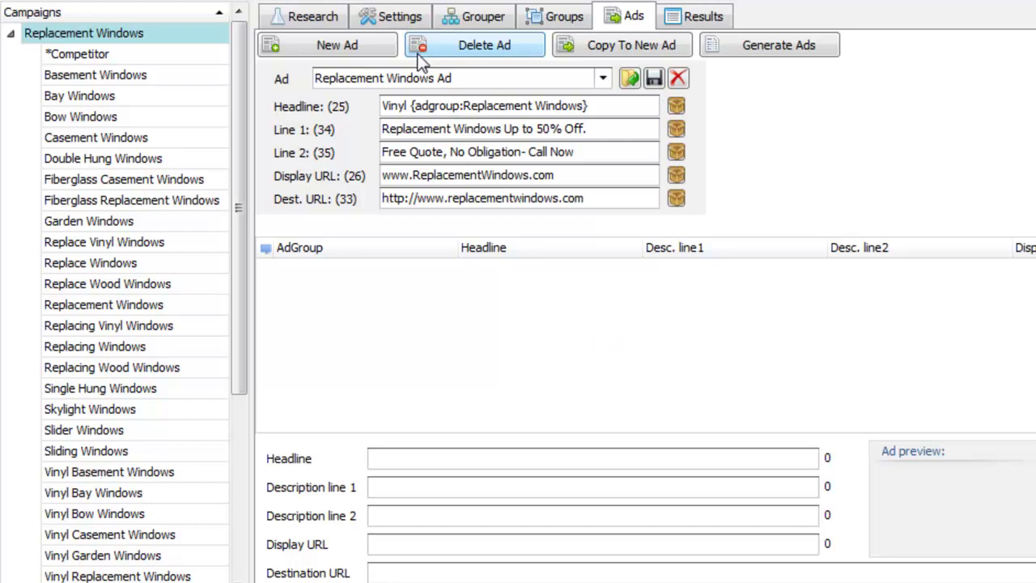
left_click(797, 46)
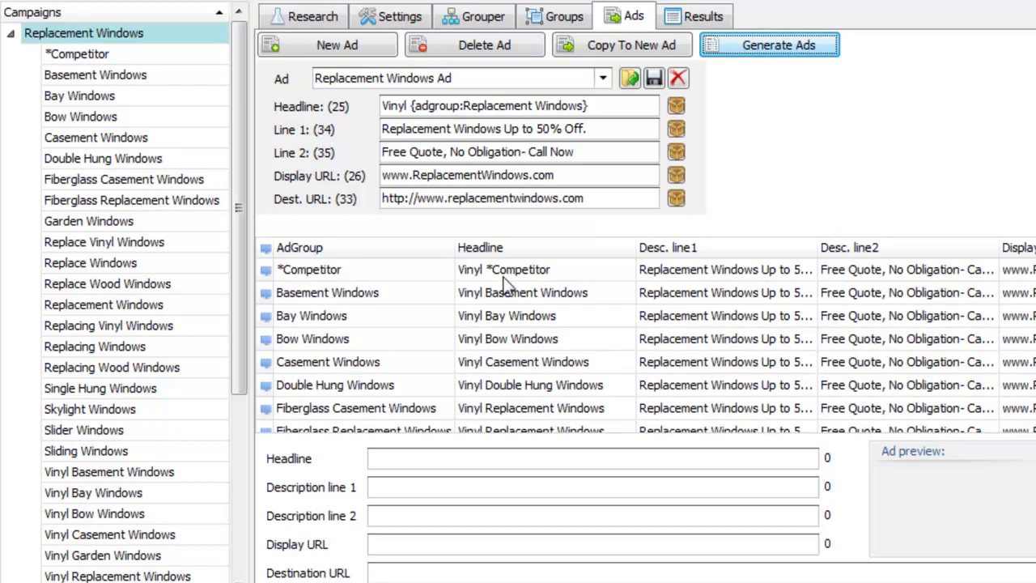
Inspect the generated *Competitor ad's headline against the Vinyl template.
left_click(446, 277)
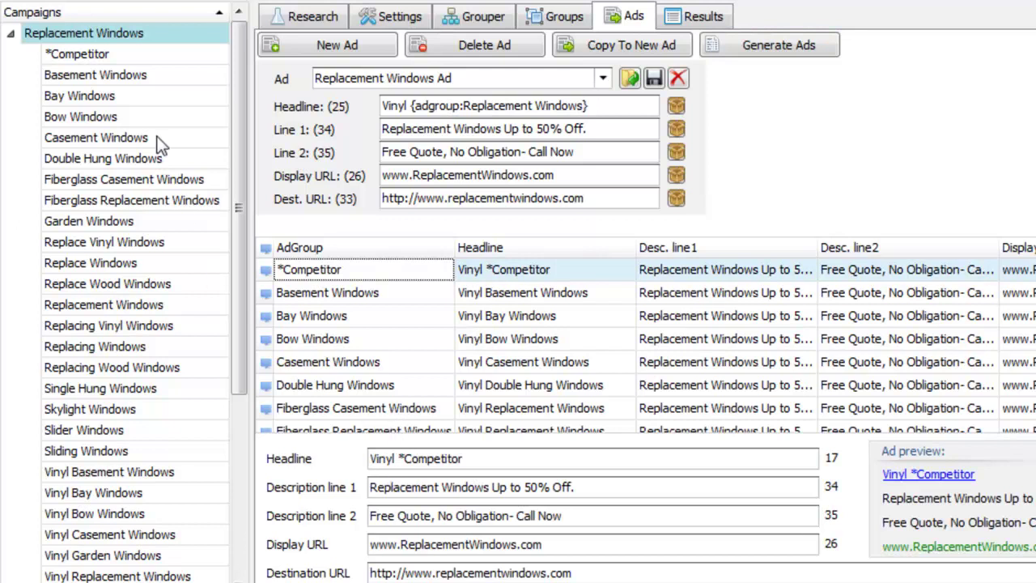
double_click(399, 109)
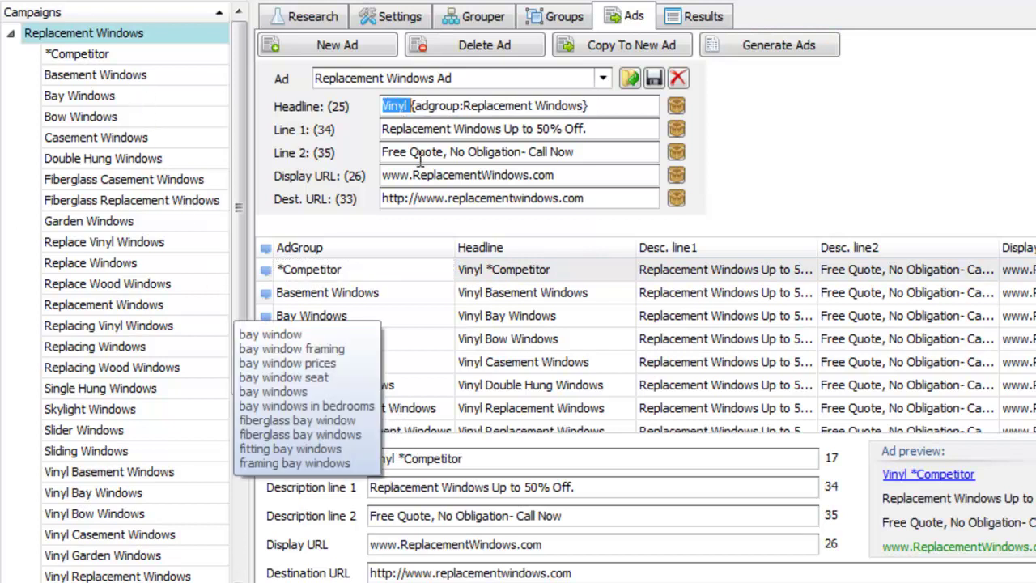
left_click(462, 459)
left_click_drag(469, 459, 402, 465)
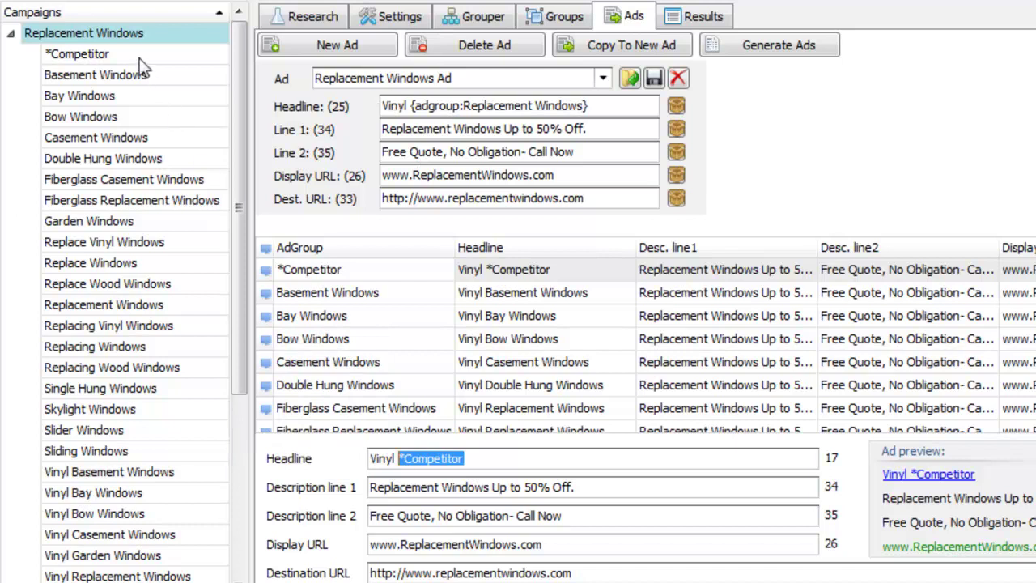
left_click(477, 458)
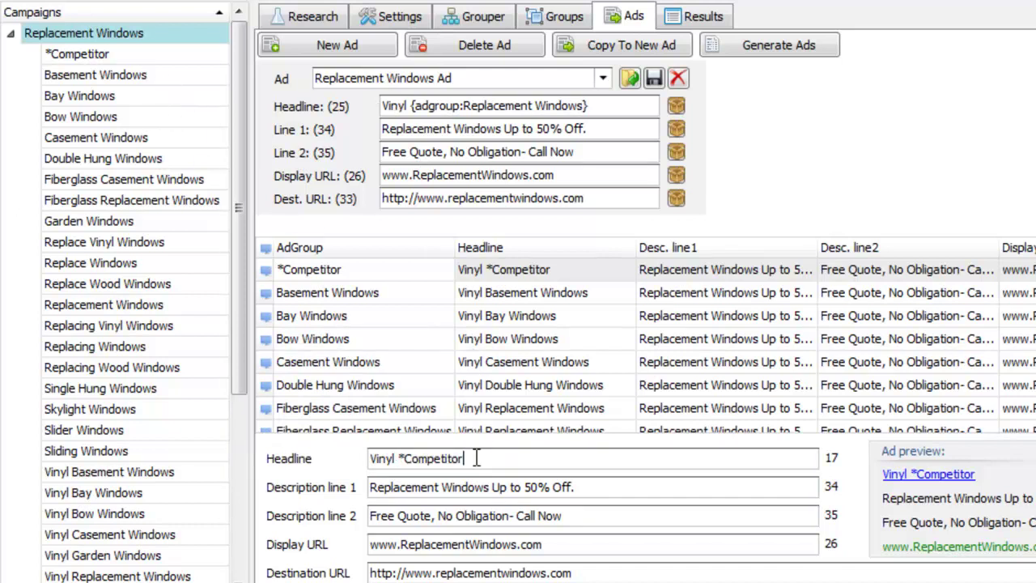
double_click(451, 458)
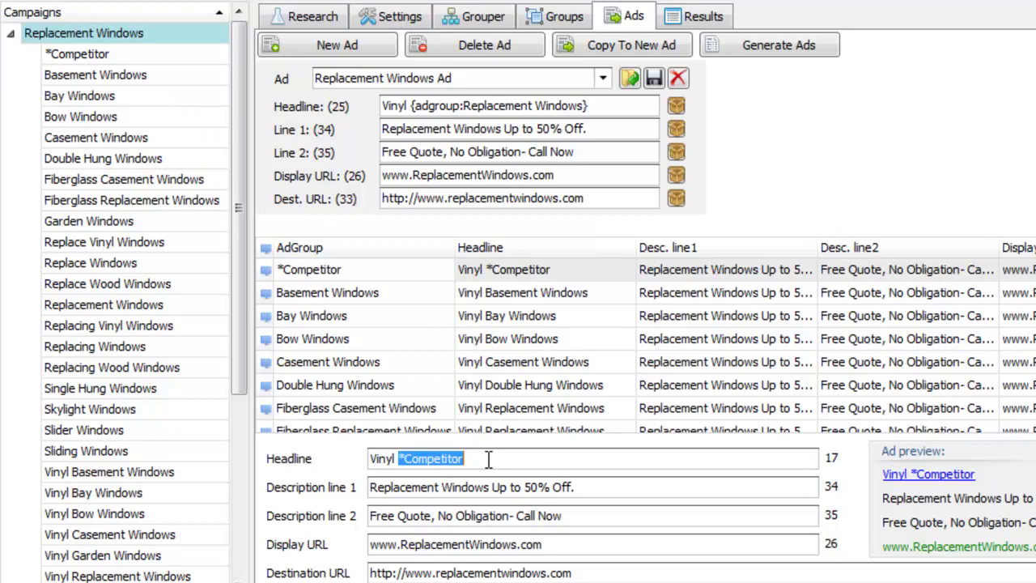
Browse the Basement Windows group's keywords, then return to the ads view.
left_click(181, 59)
left_click(185, 78)
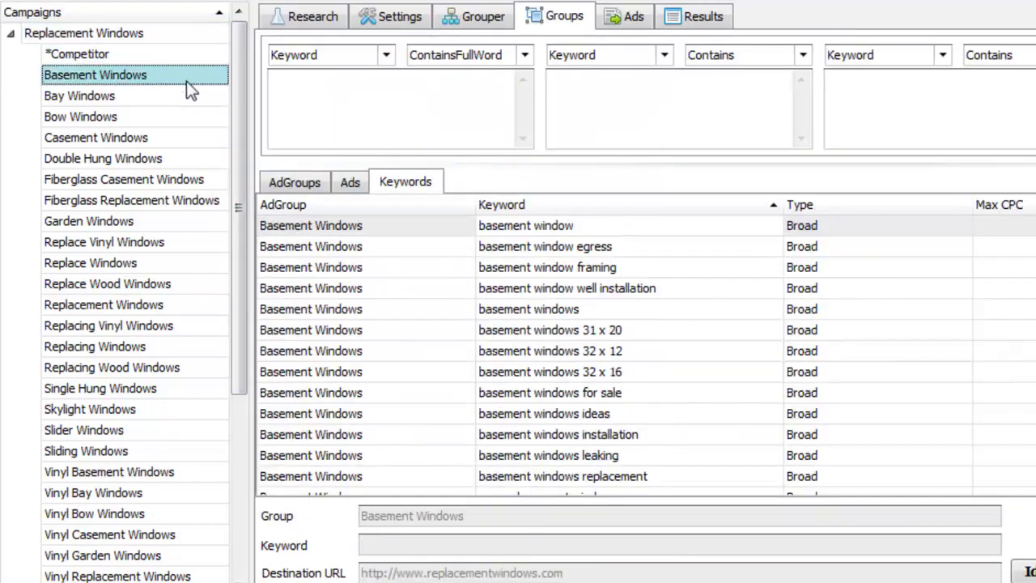
left_click(174, 36)
left_click(630, 20)
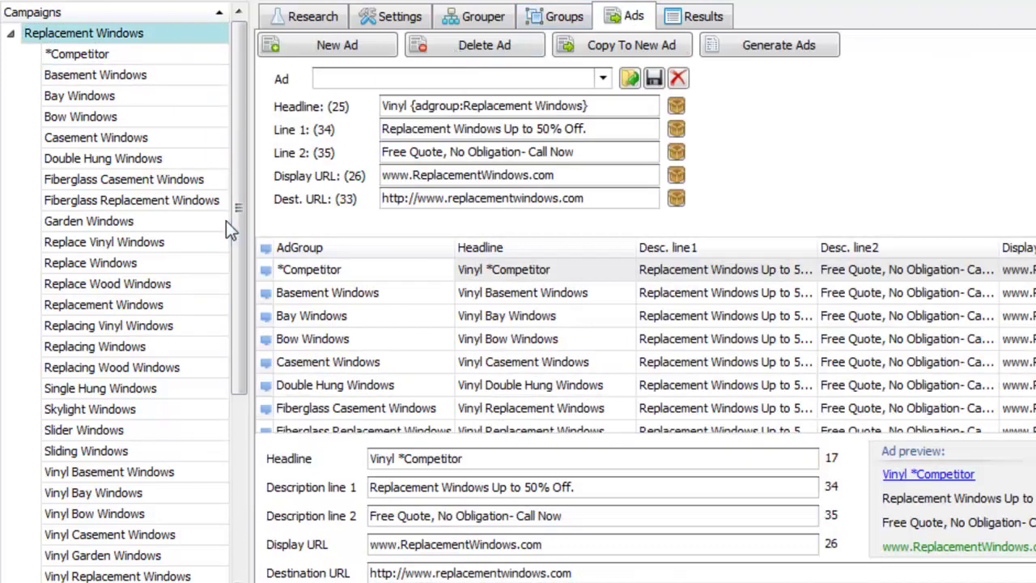
Review the Vinyl headlines of the generated Basement, Bay and Casement Windows ads.
left_click(483, 298)
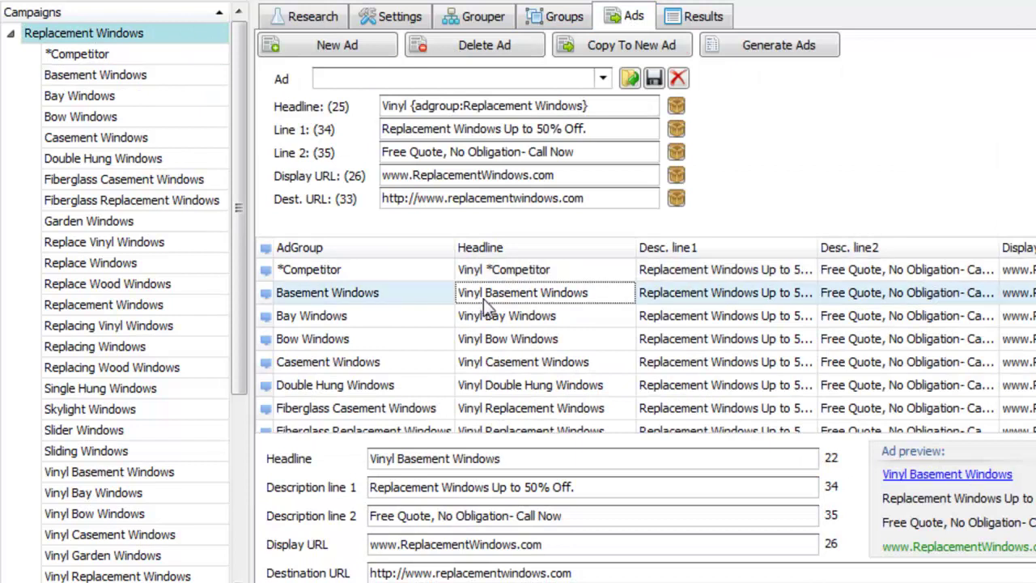
left_click(427, 458)
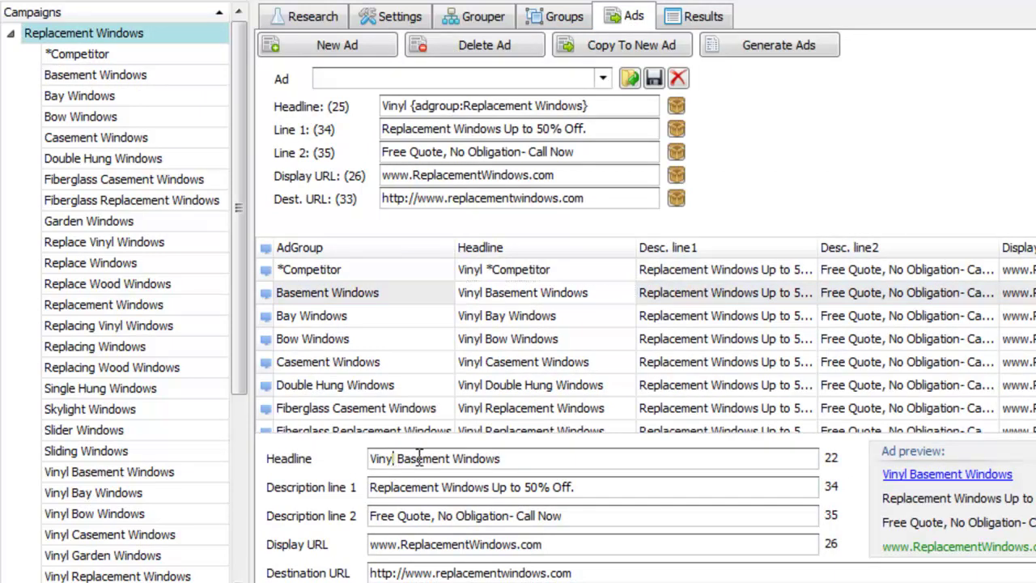
left_click_drag(520, 463, 361, 460)
left_click(525, 462)
left_click(673, 316)
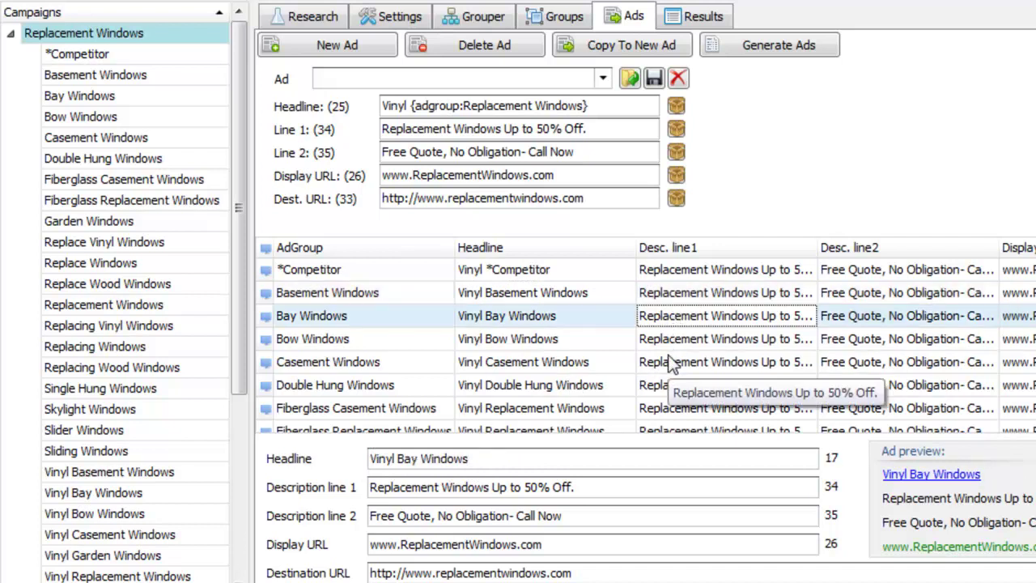
left_click(670, 361)
left_click_drag(587, 112, 419, 112)
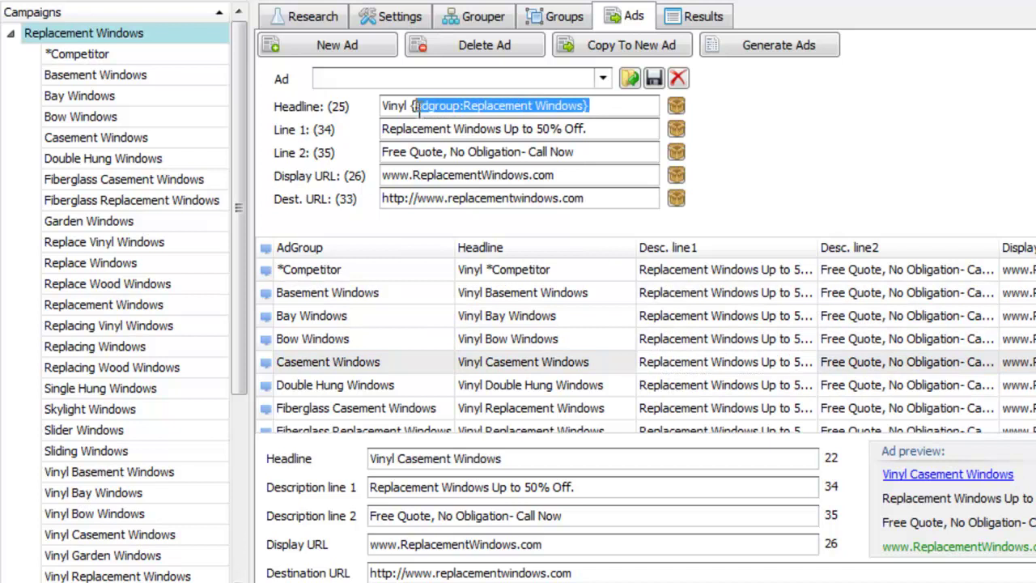
left_click(597, 110)
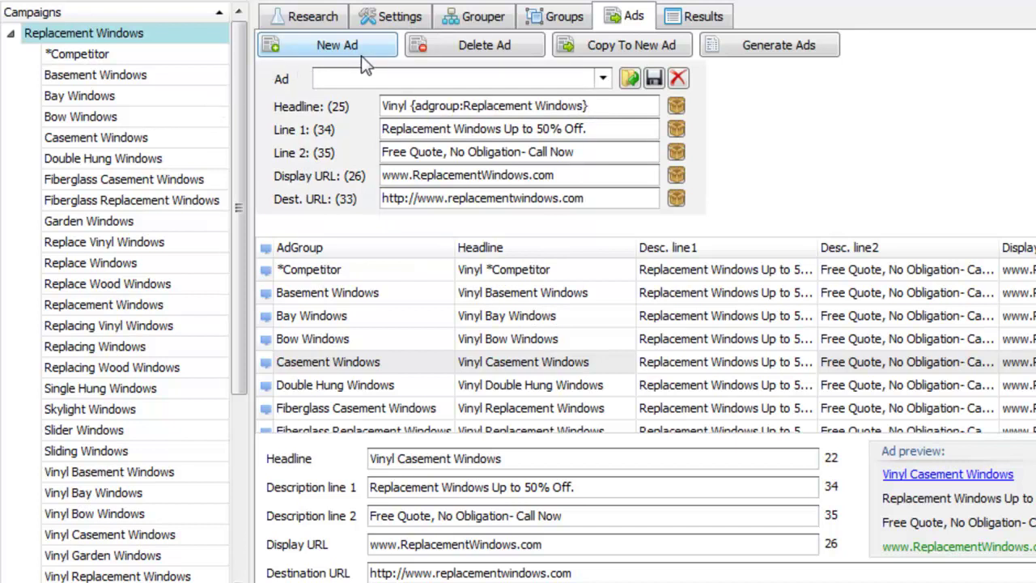
left_click(174, 138)
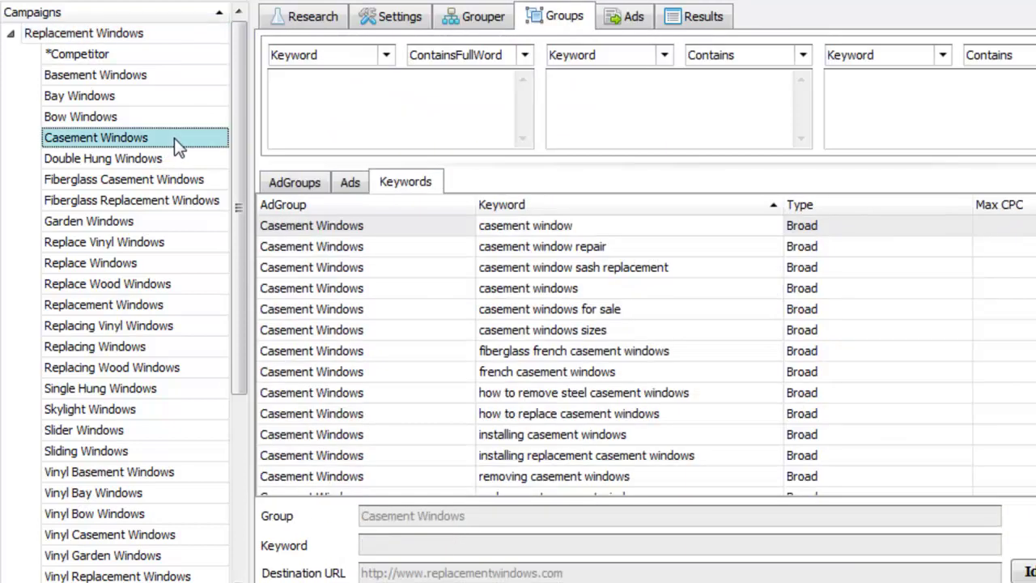
Replace 'Replacement Windows' with 'Casement Windows' in the Casement Windows ad's description line 1.
left_click(361, 183)
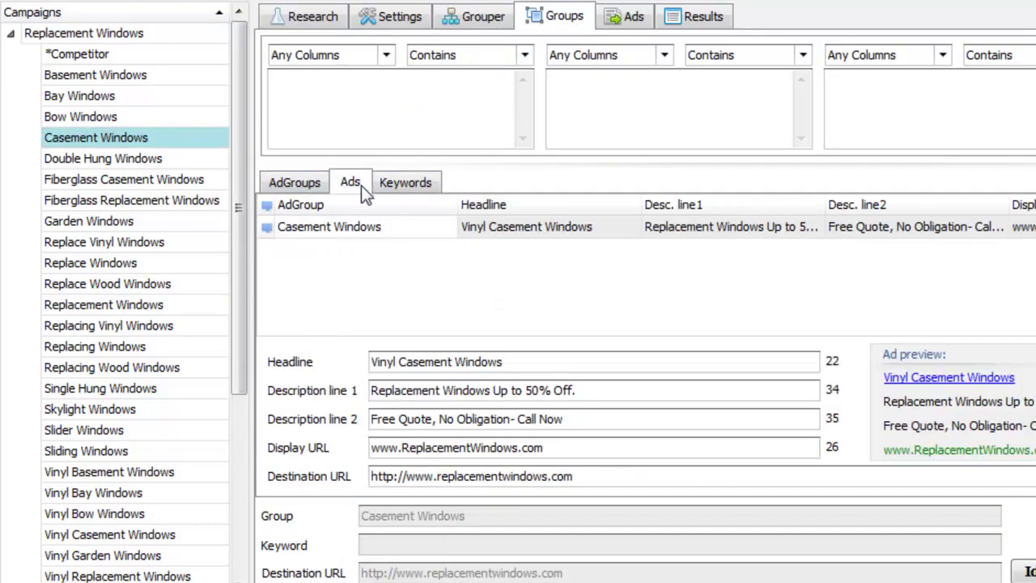
left_click(368, 229)
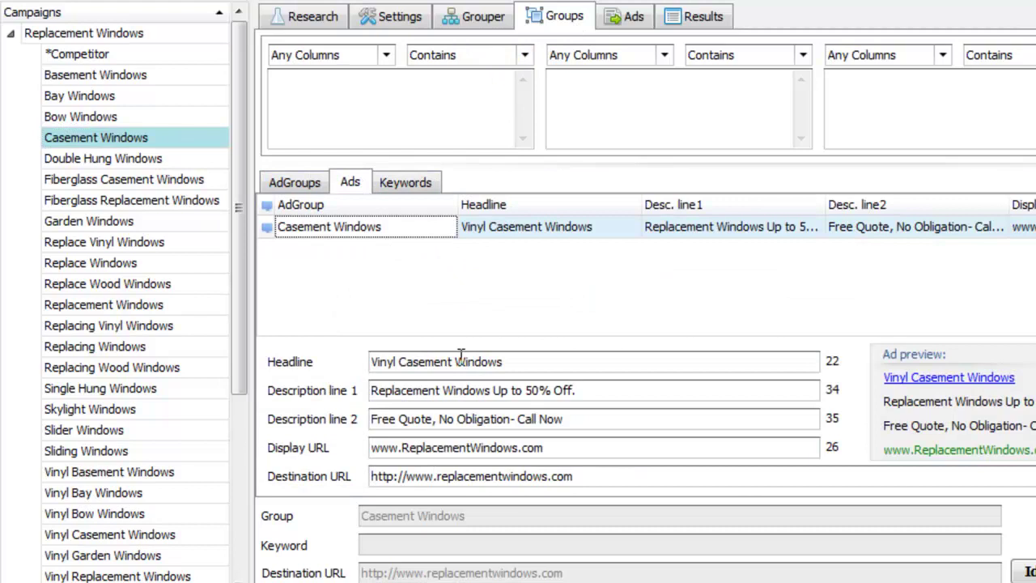
left_click_drag(507, 362, 374, 362)
left_click(685, 237)
left_click_drag(591, 390, 352, 380)
left_click(598, 278)
left_click_drag(495, 390, 305, 362)
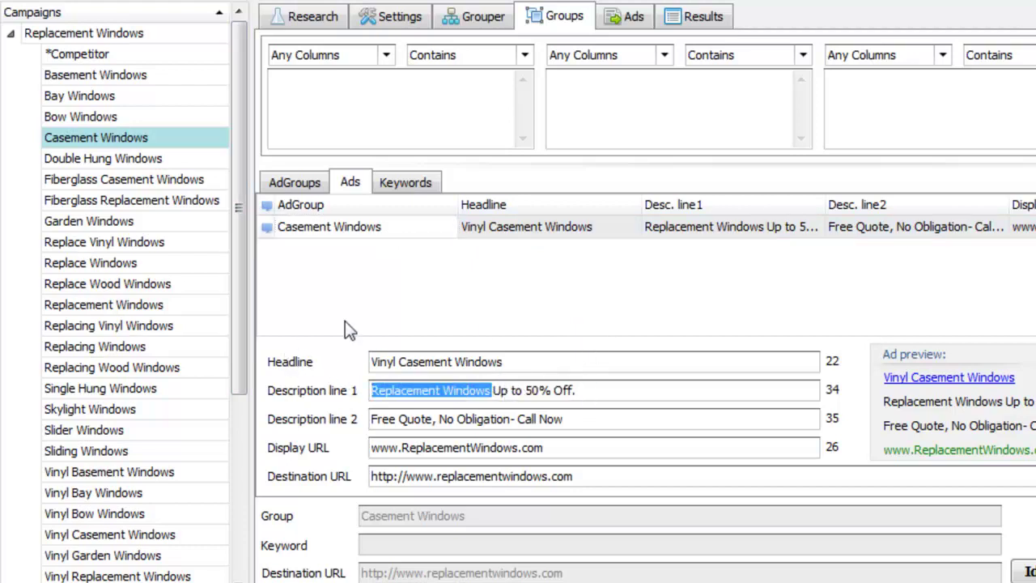
type("Casement Windows")
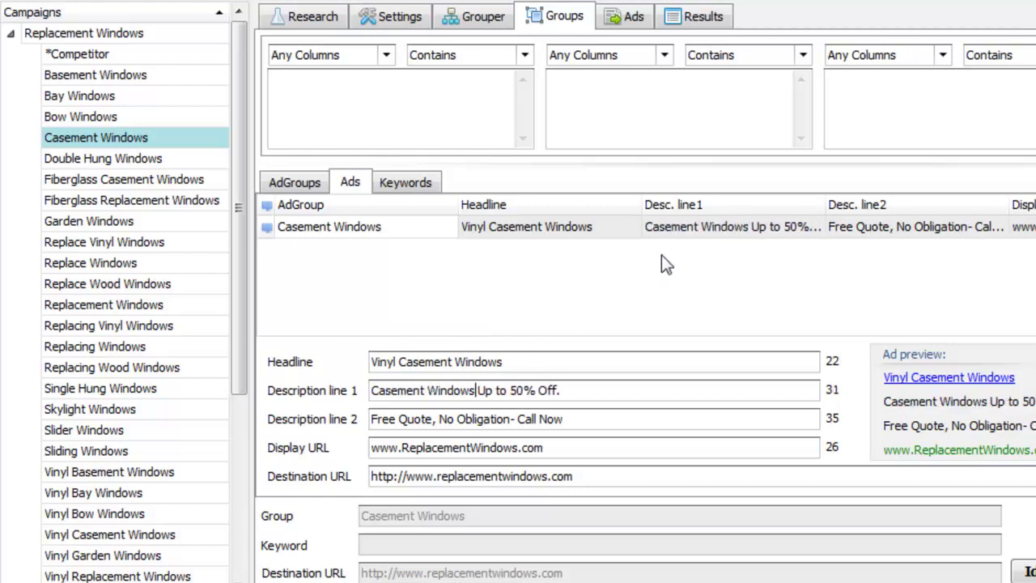
left_click(513, 247)
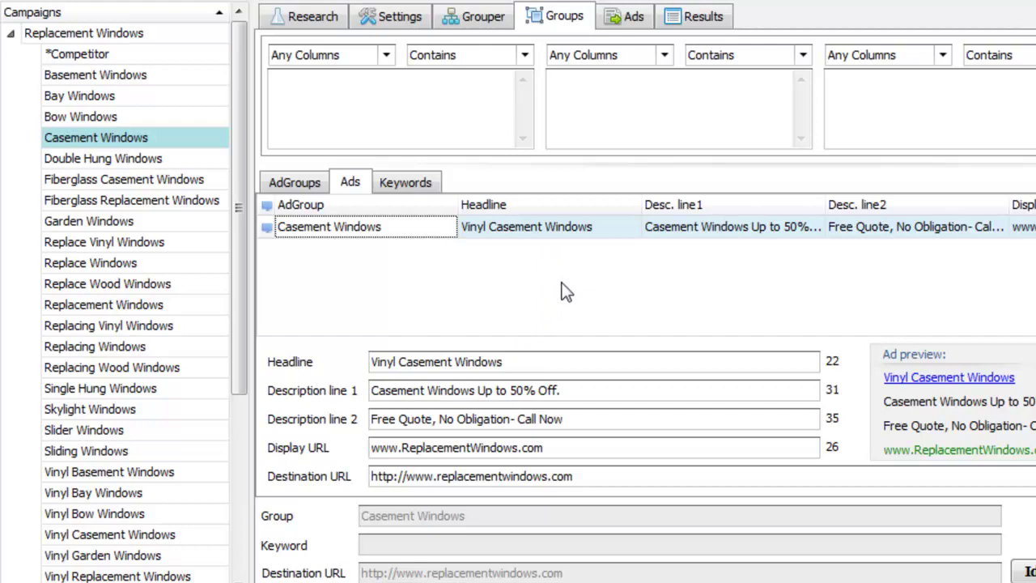
Change the template display URL to begin with 'Windows.com/'.
left_click(146, 32)
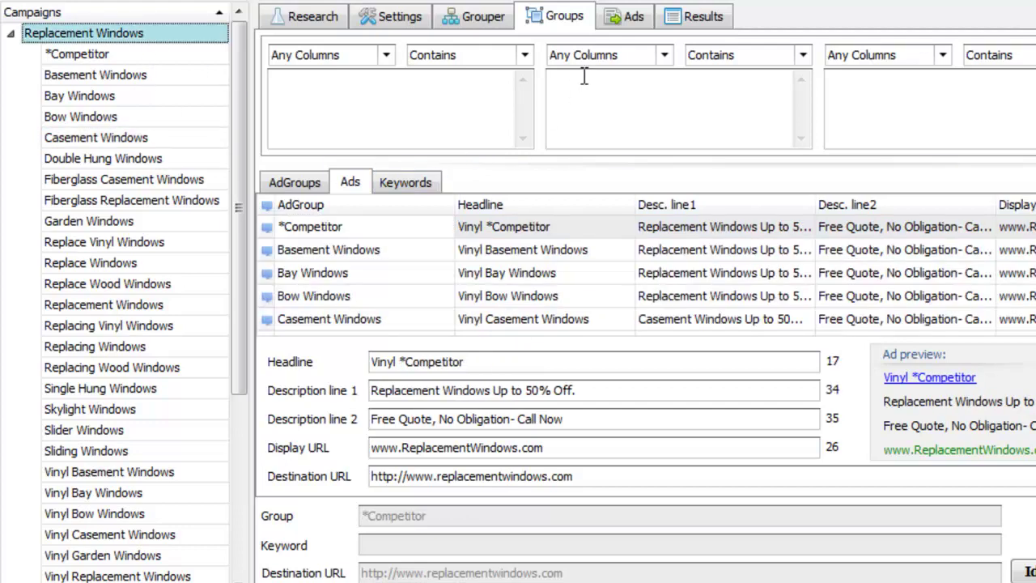
left_click(628, 19)
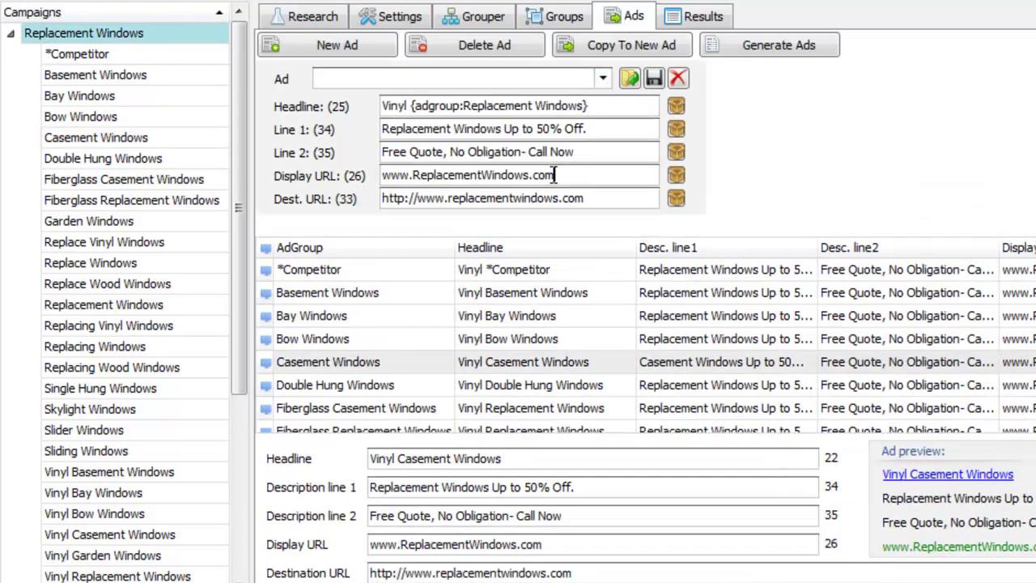
double_click(486, 177)
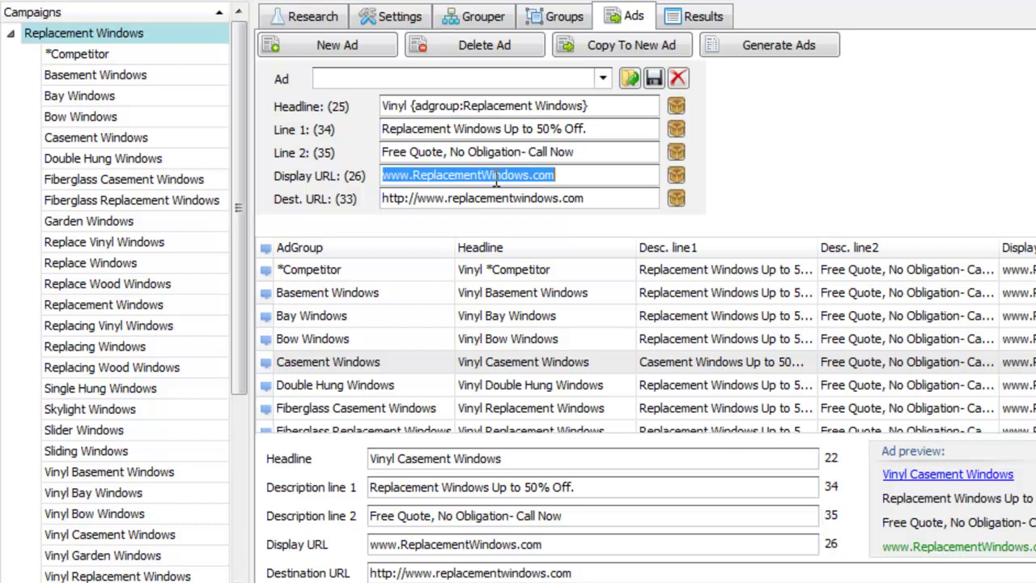
type("Windo")
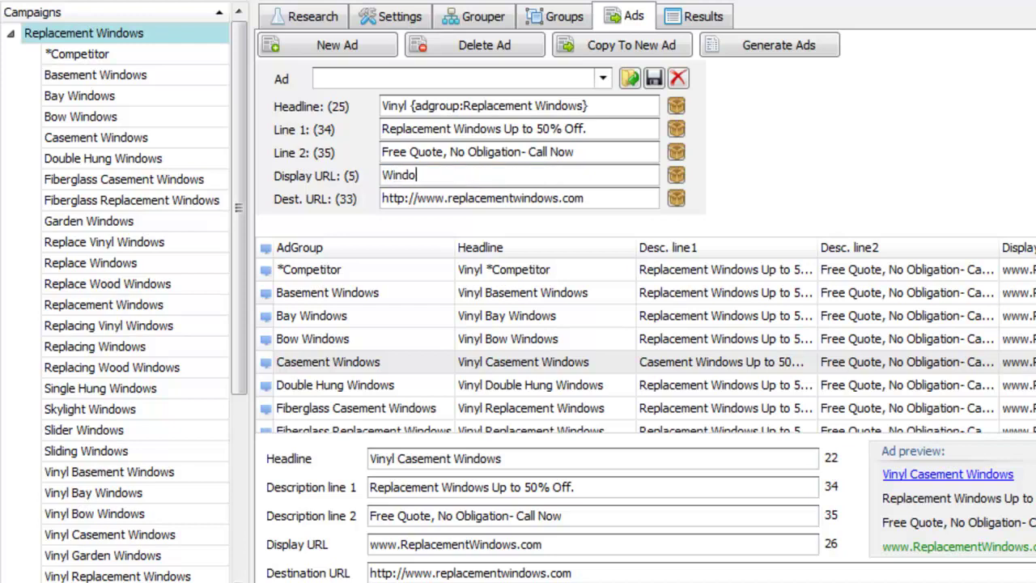
type("ws.com/")
Build an adgroup display URL template with default Replacement-Windows and hyphens for spaces.
left_click(676, 175)
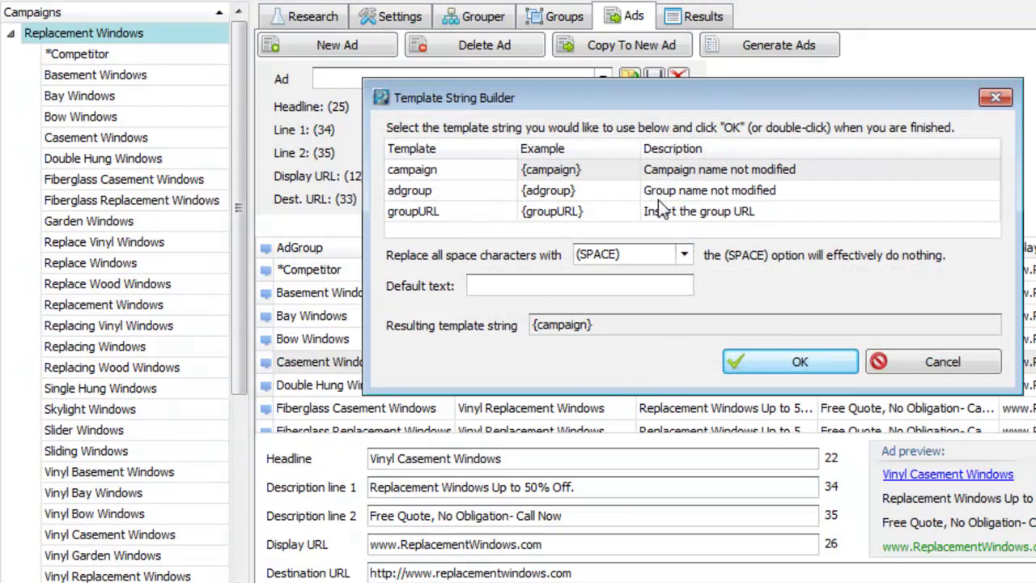
left_click(676, 194)
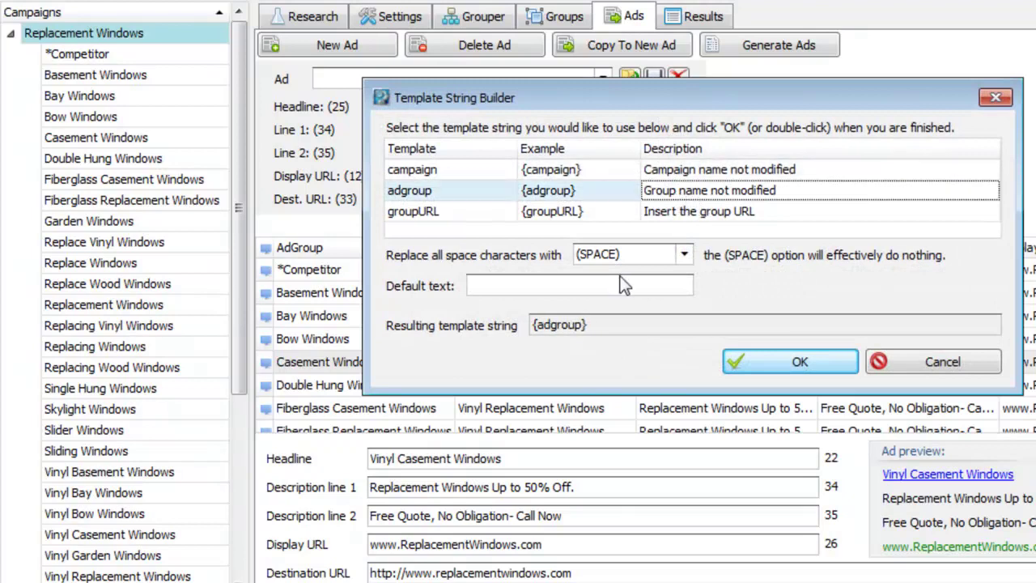
left_click(554, 285)
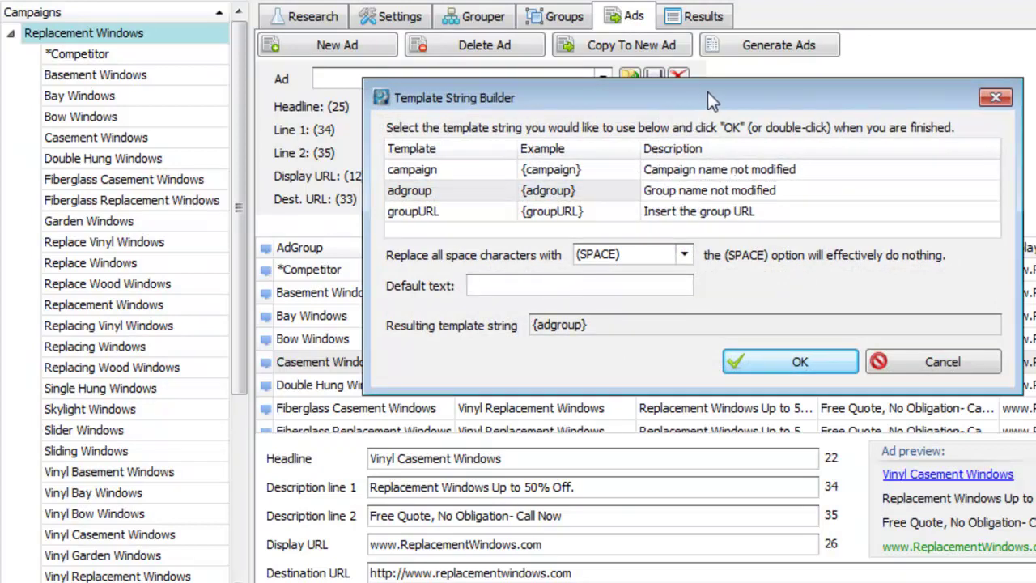
left_click_drag(707, 91, 829, 143)
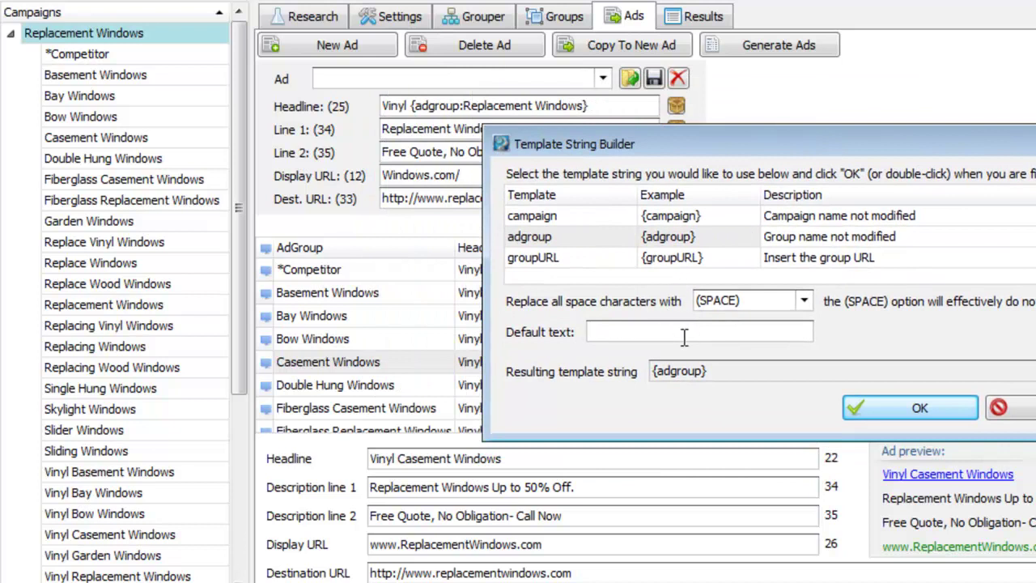
type("Replacem")
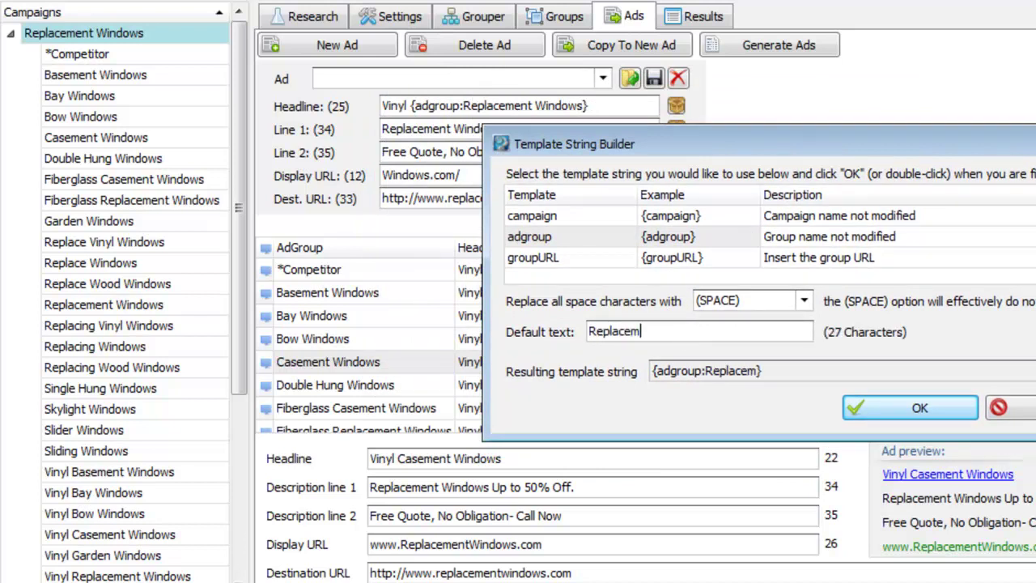
type("ent-Windows")
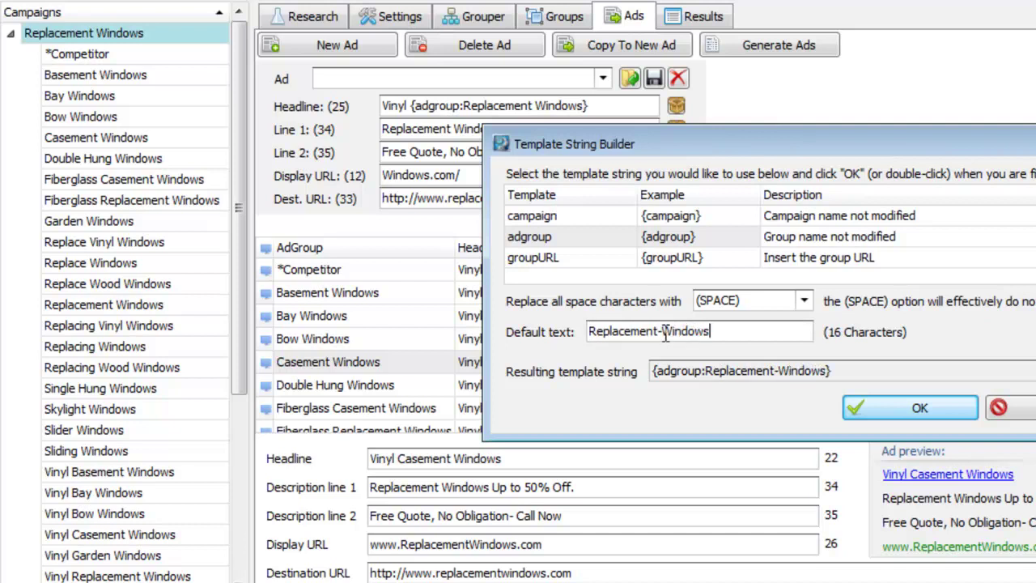
left_click_drag(668, 333, 657, 337)
left_click(673, 332)
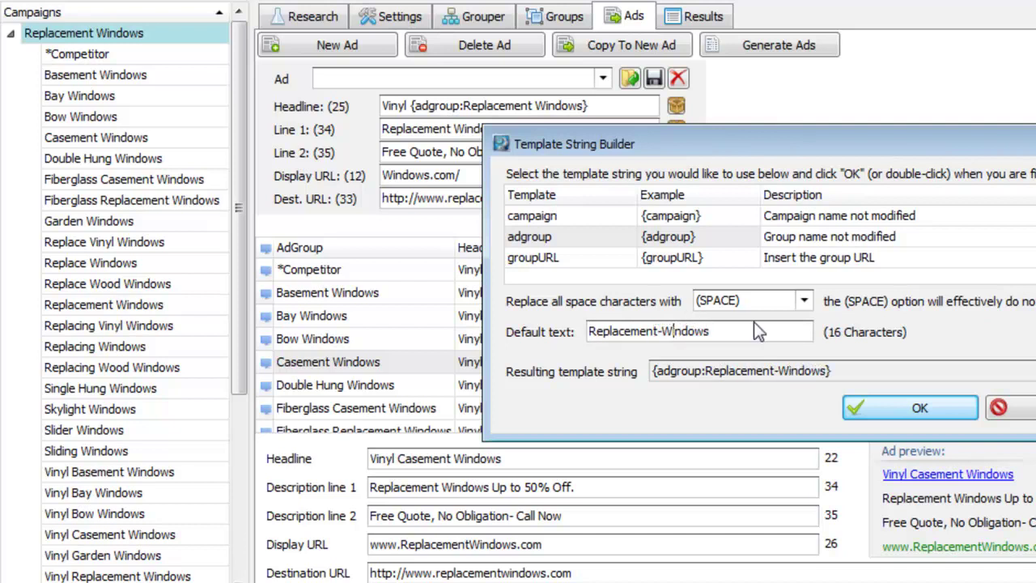
left_click(804, 305)
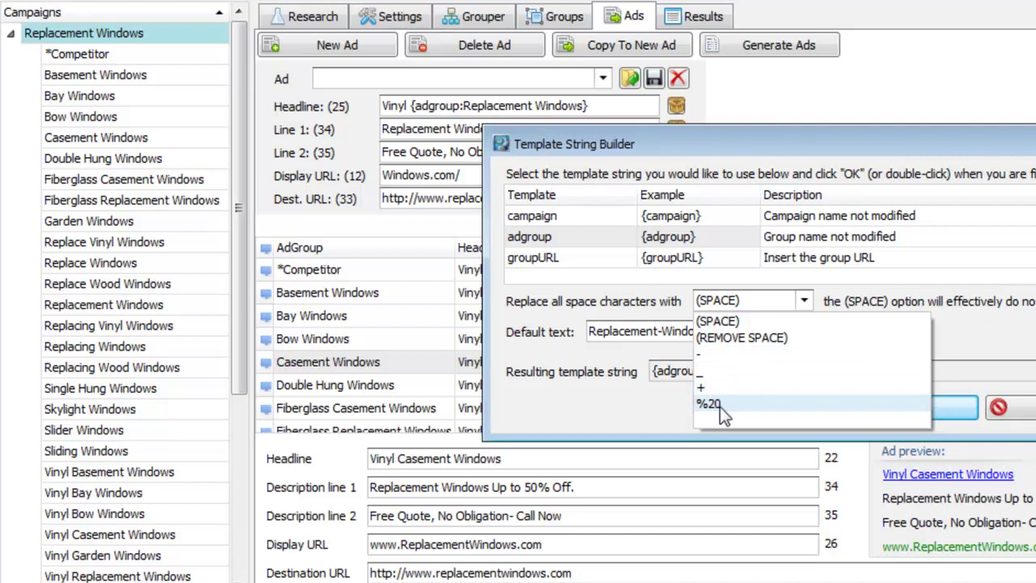
left_click(728, 355)
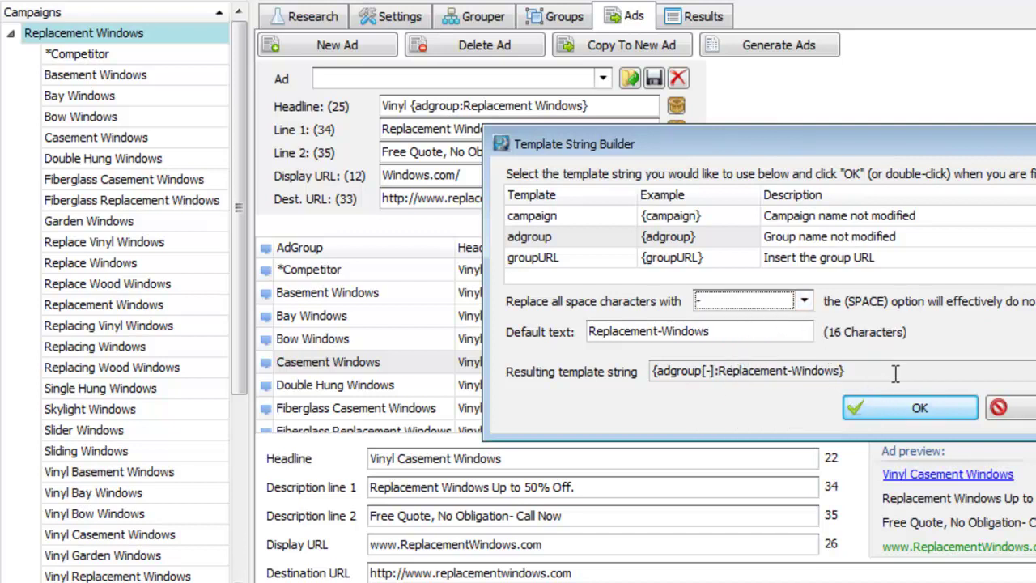
Append the hyphenated adgroup template to the display URL, then delete and regenerate all ads.
left_click(906, 407)
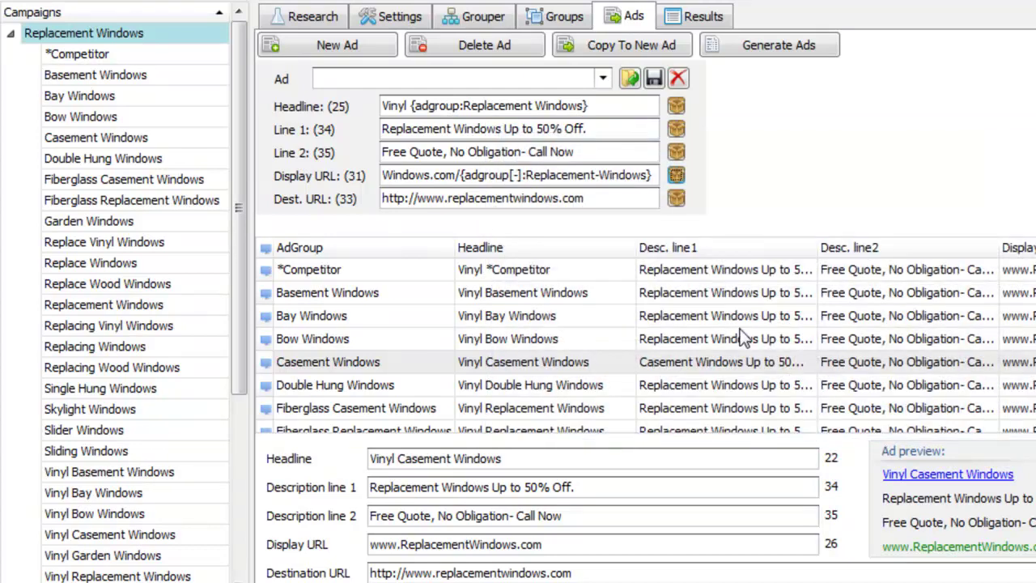
left_click(612, 296)
key("ctrl+a")
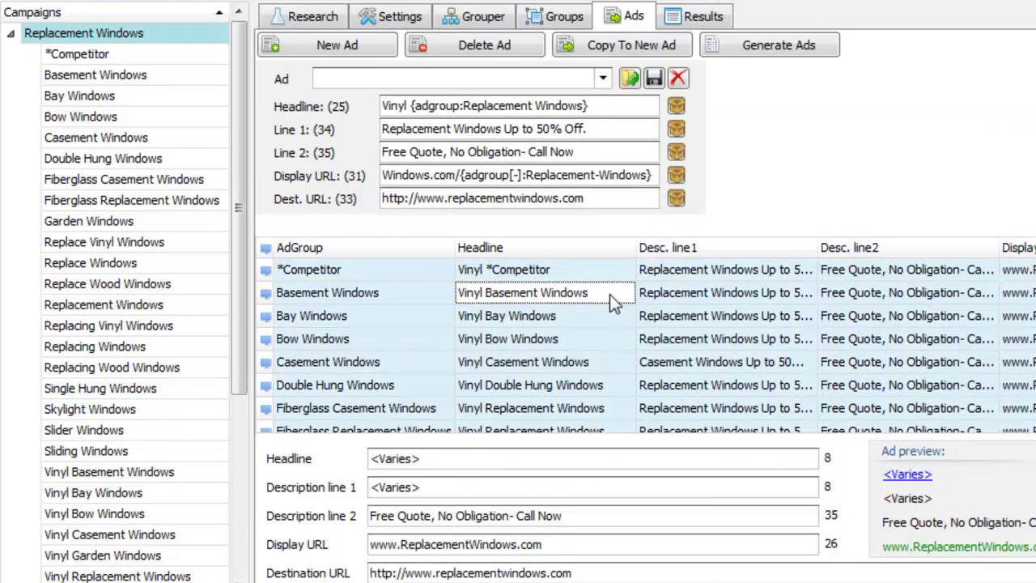
key("Delete")
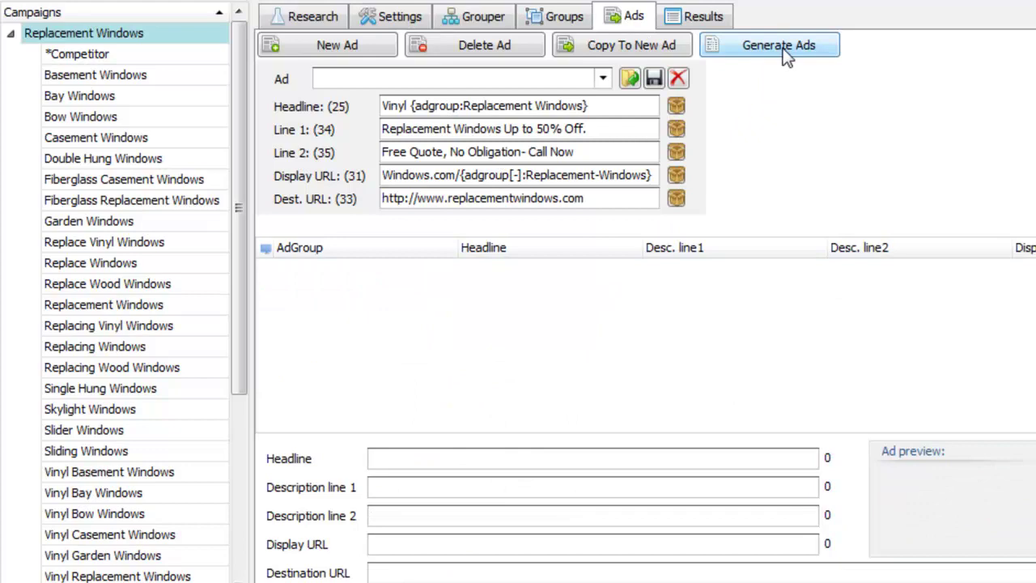
left_click_drag(464, 174, 652, 174)
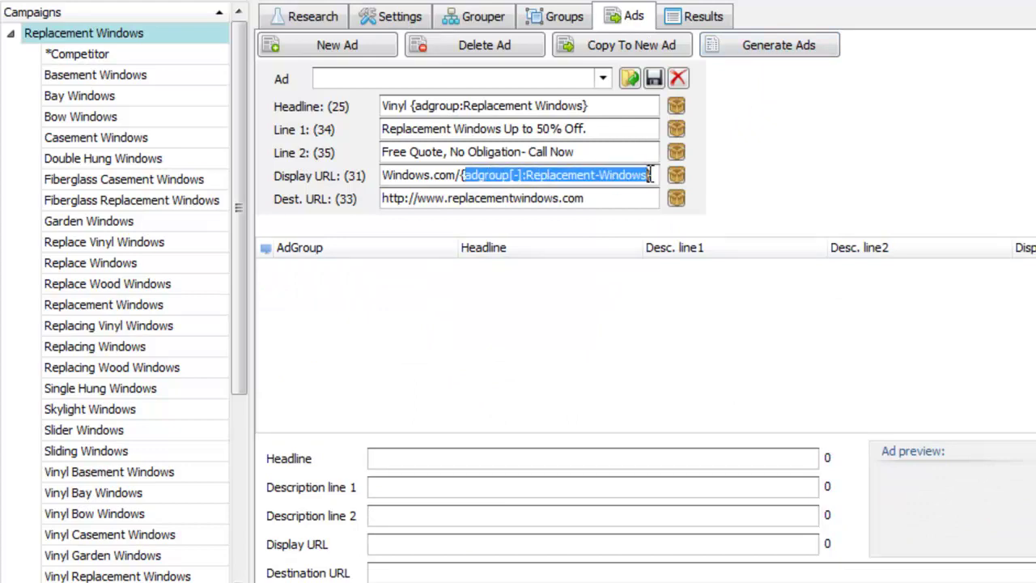
left_click(650, 175)
left_click(775, 50)
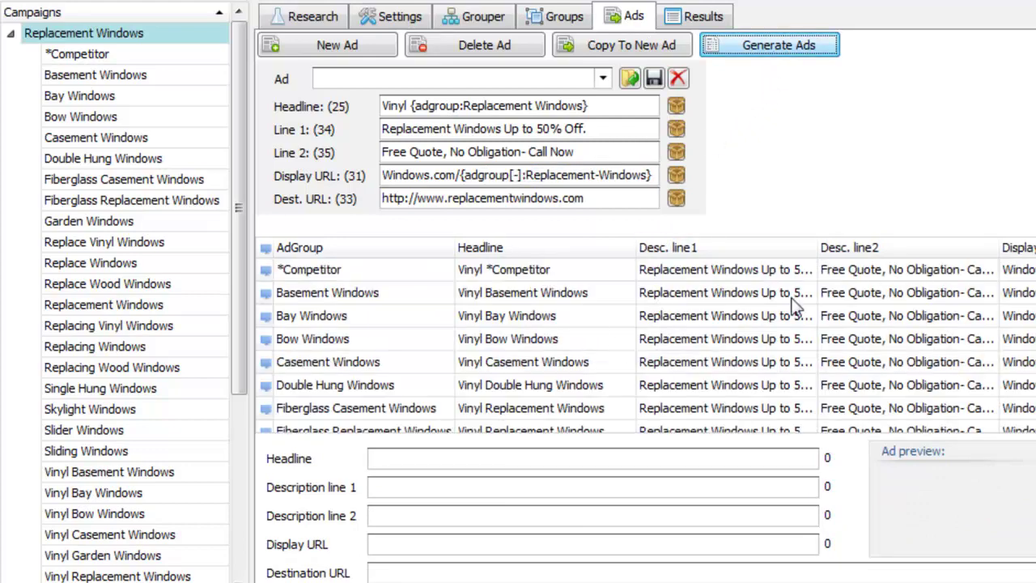
Confirm the Casement Windows ad's display URL ends in Casement-Windows.
left_click(173, 138)
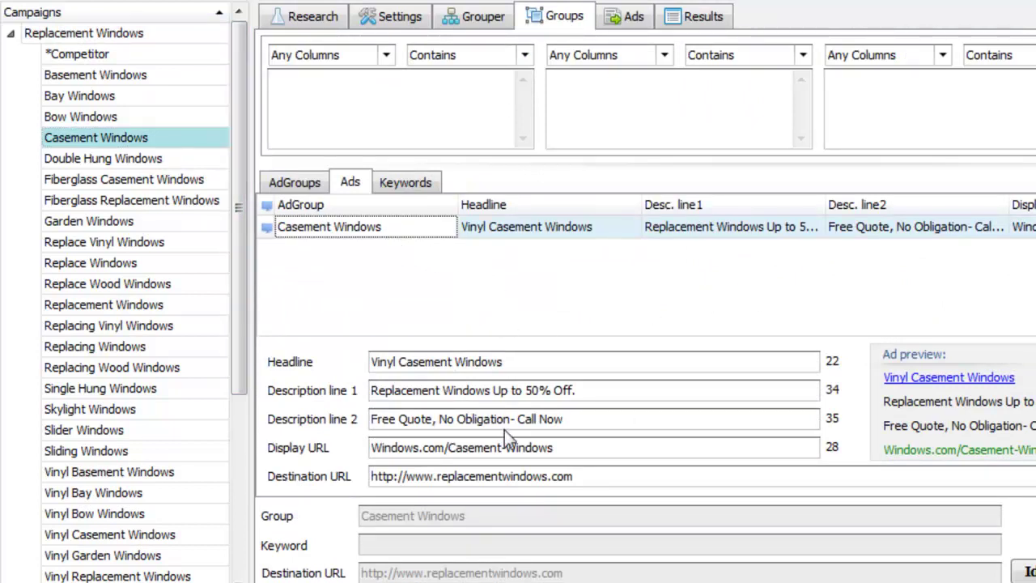
left_click_drag(566, 447, 450, 448)
left_click(465, 447)
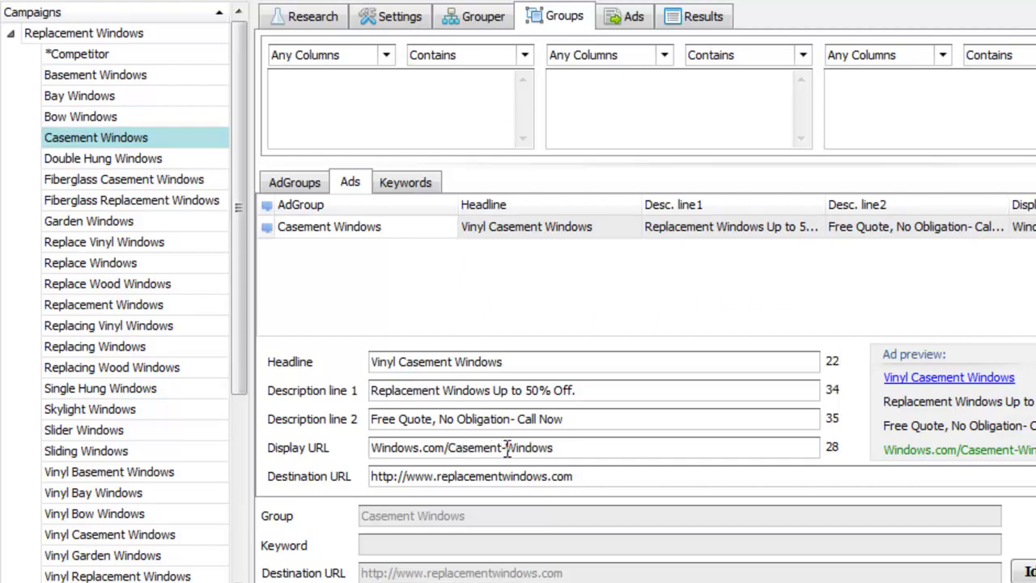
left_click_drag(451, 453, 576, 450)
left_click(509, 453)
left_click_drag(502, 453, 509, 453)
Check the Double Hung, Bow, Bay, Replacement and Replacing Wood Windows ads.
left_click(174, 162)
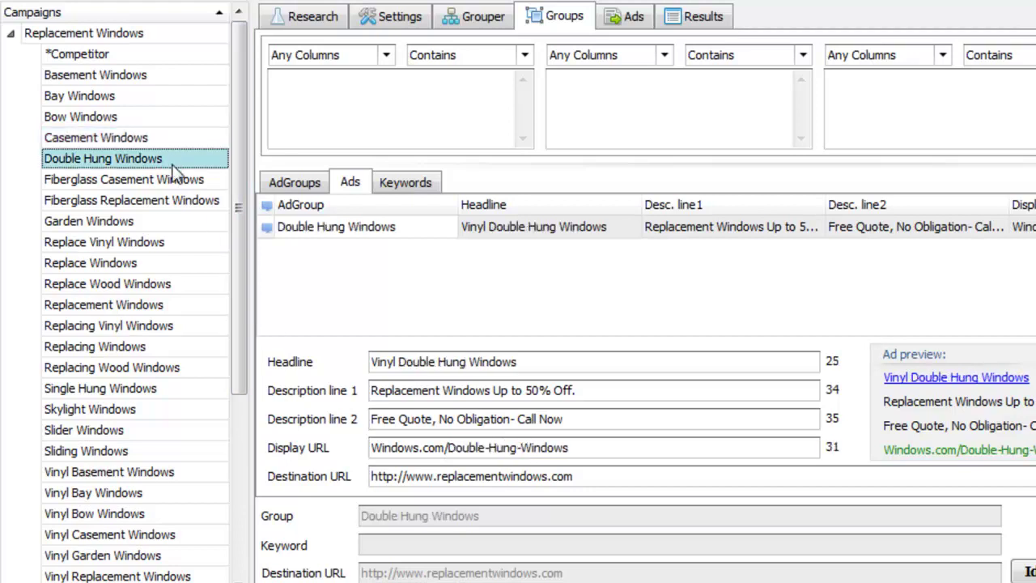
left_click(171, 136)
left_click(172, 120)
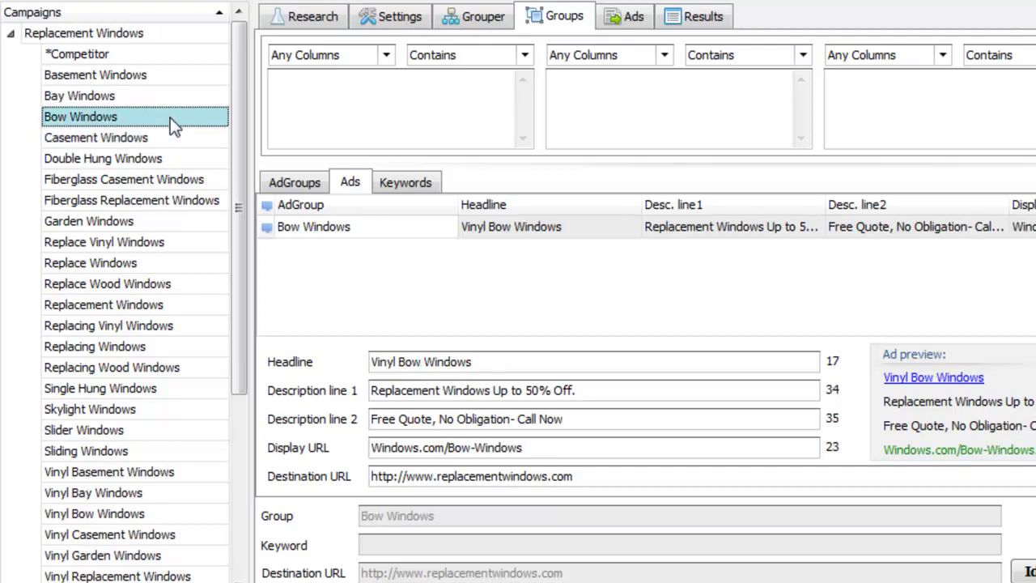
left_click(175, 100)
left_click(152, 306)
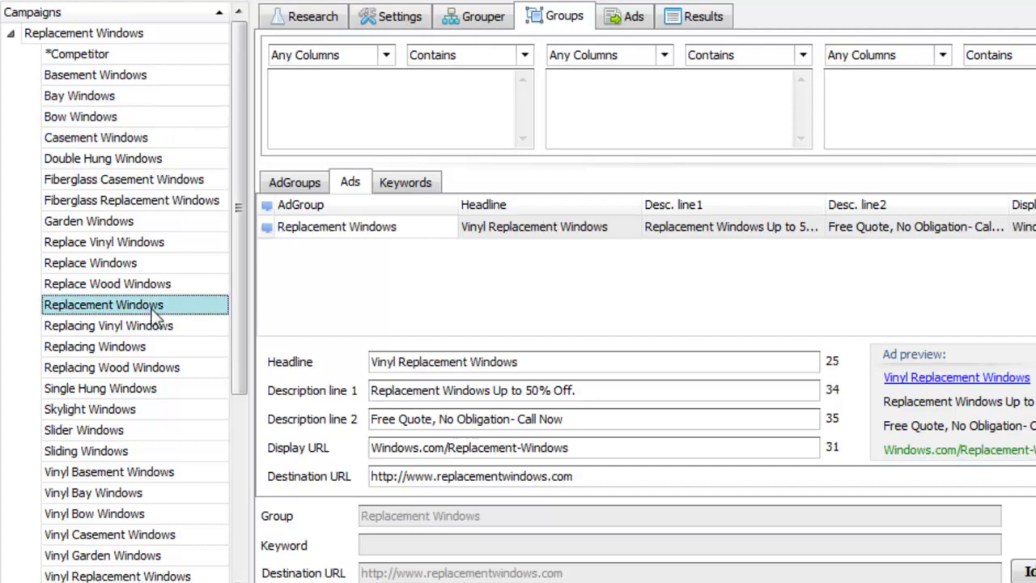
left_click(161, 372)
left_click(624, 21)
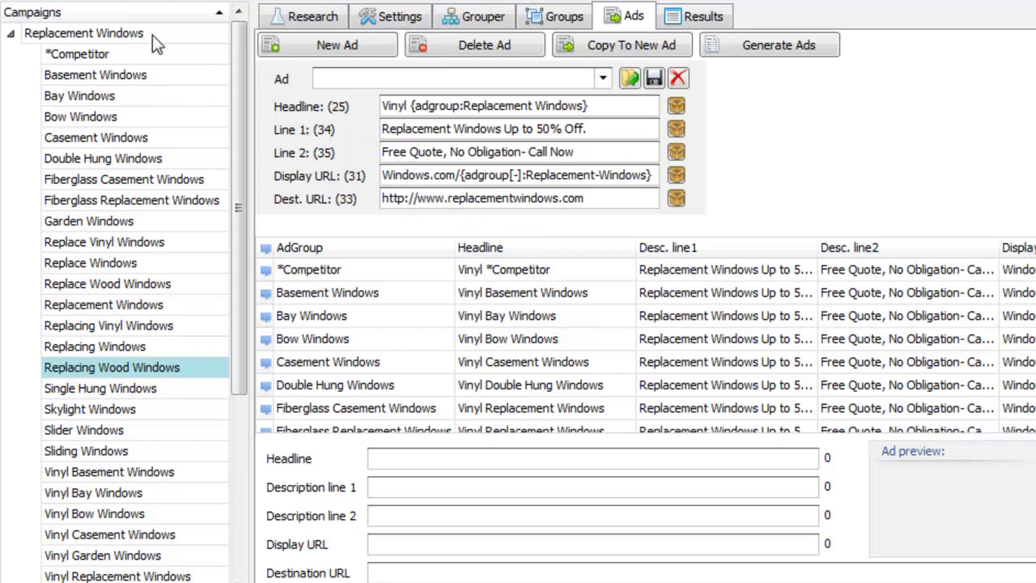
Check the Garden, Replace, Replacing Vinyl, Sliding, Vinyl Bay and Vinyl Bow Windows ads.
left_click(136, 160)
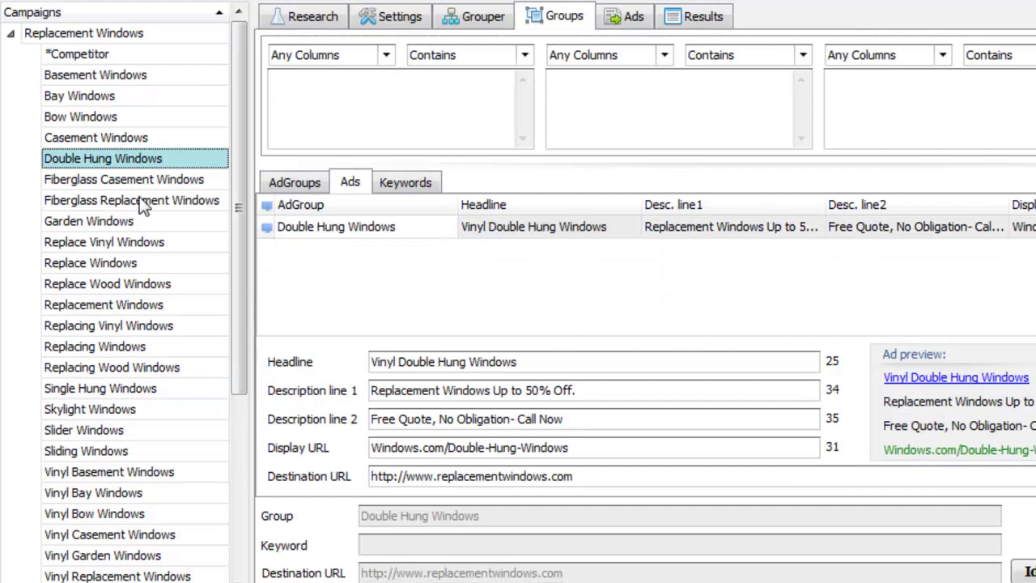
left_click(140, 221)
left_click(135, 95)
left_click(140, 35)
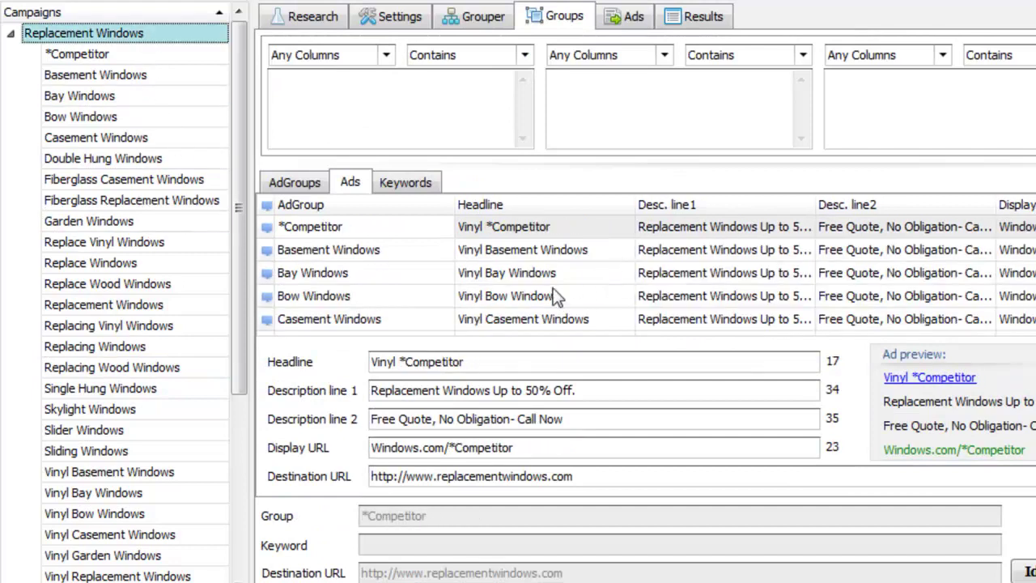
left_click(145, 222)
left_click(145, 265)
left_click(161, 328)
left_click(162, 367)
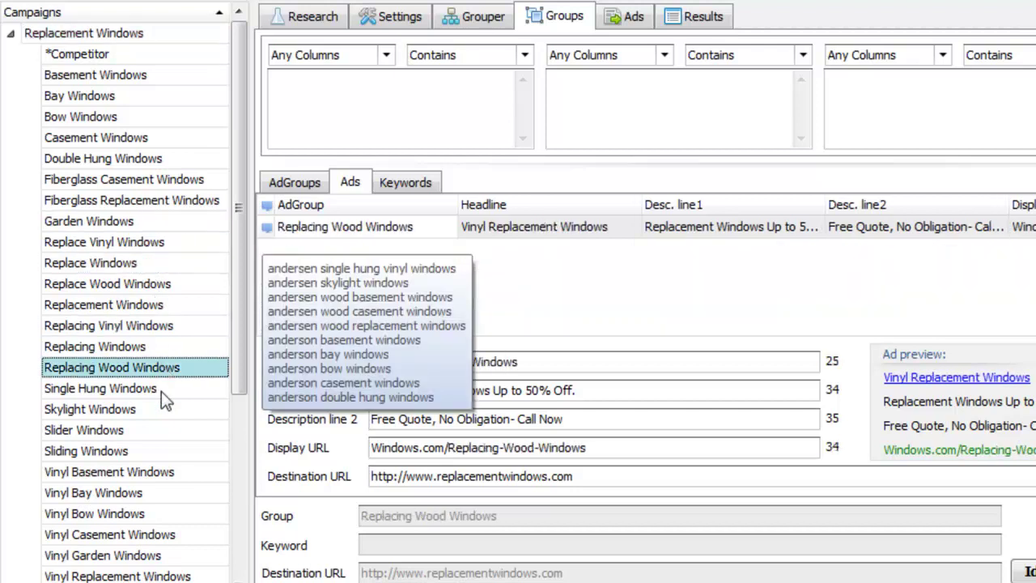
left_click(166, 451)
left_click(161, 490)
left_click(159, 515)
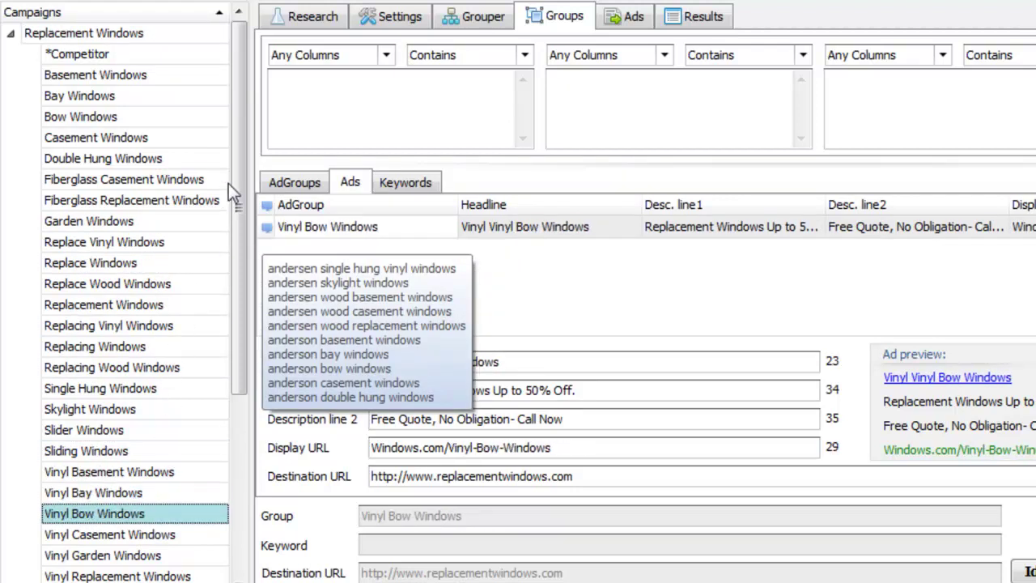
left_click(639, 19)
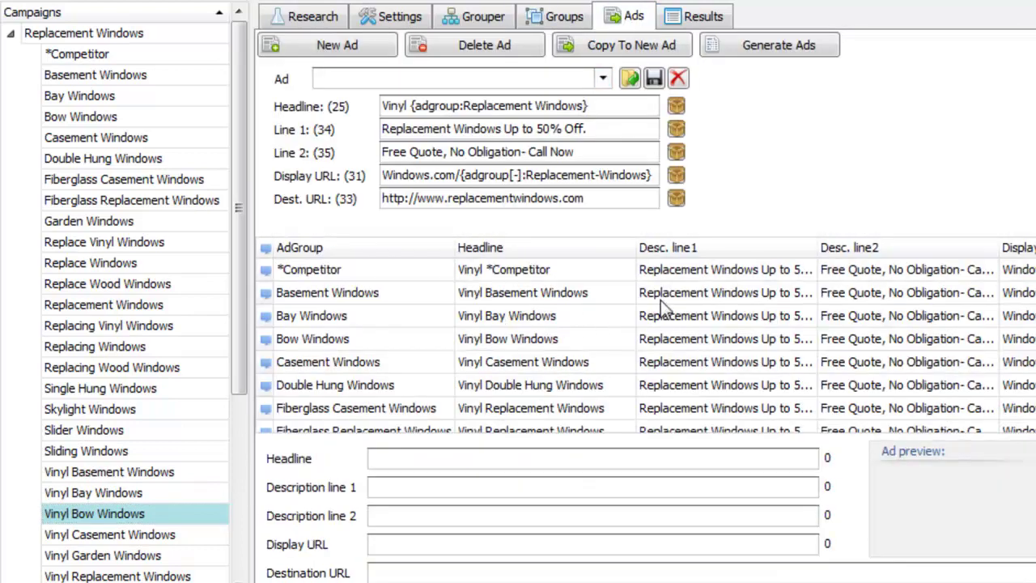
Copy the Vinyl ad template to a new ad and preview the Bow, Basement and Casement ads.
left_click(642, 105)
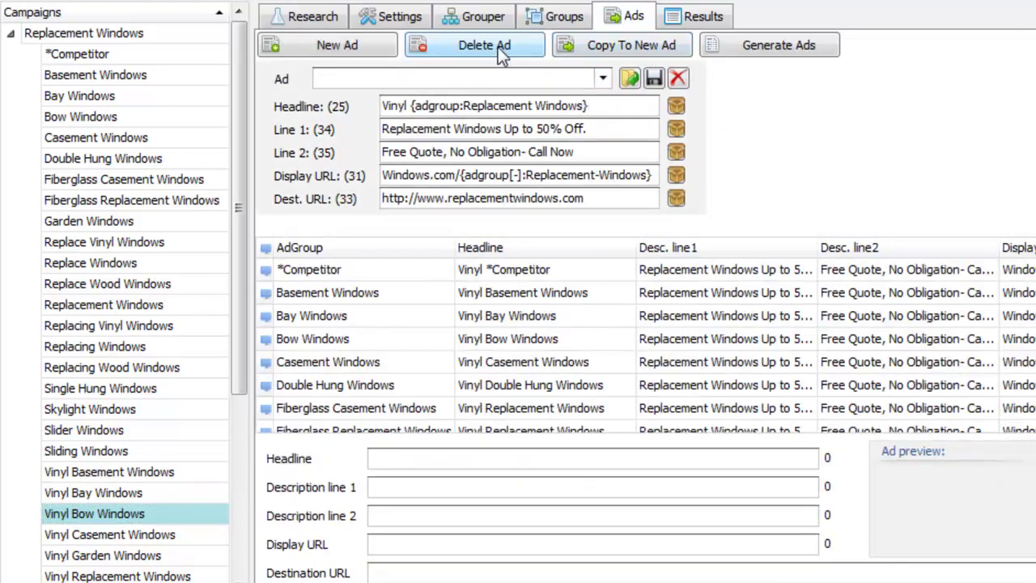
left_click(626, 48)
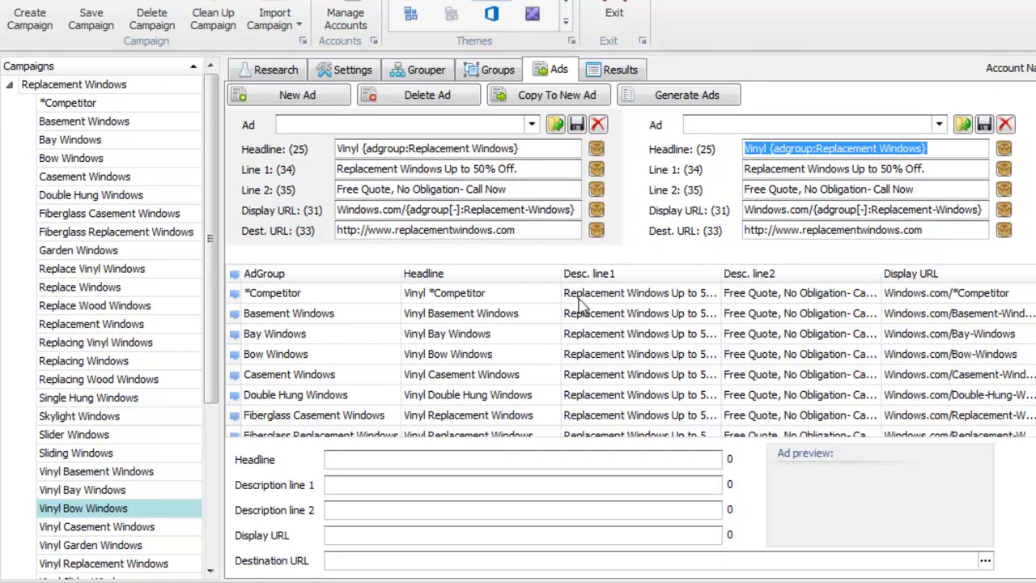
left_click(543, 361)
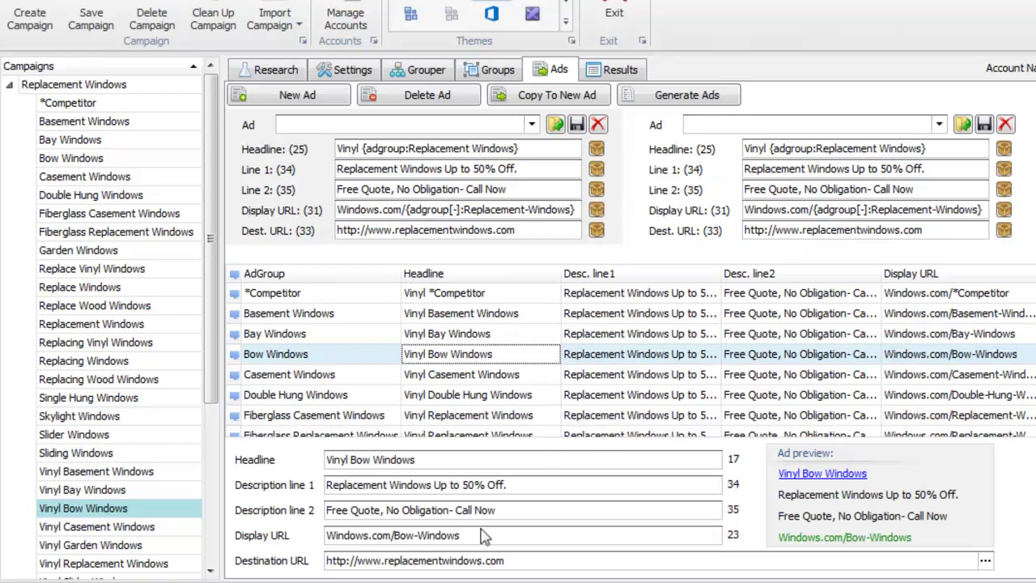
left_click_drag(533, 509, 296, 504)
left_click(663, 317)
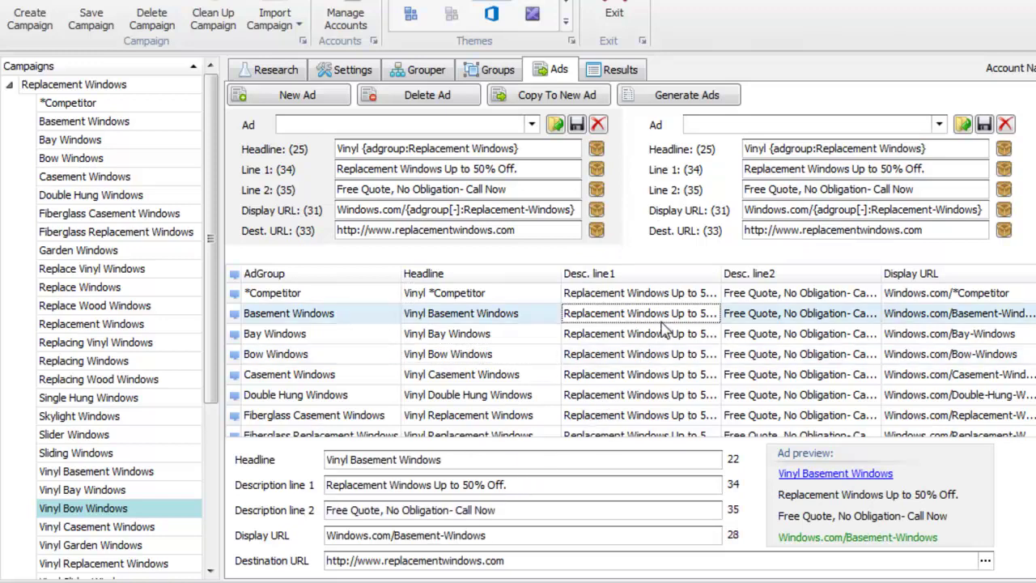
left_click(664, 373)
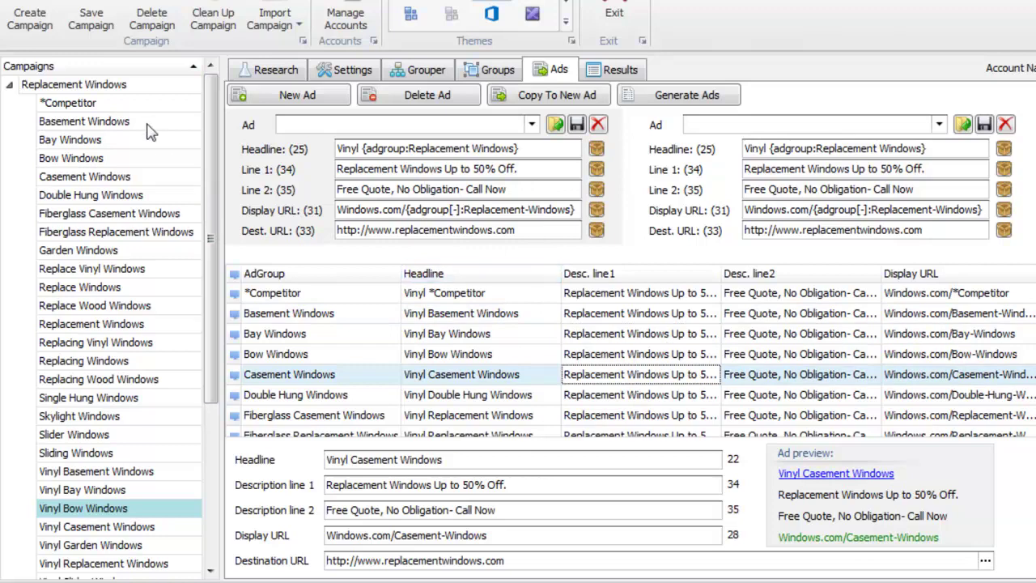
left_click(135, 87)
List the ad groups and check the Garden and Vinyl groups' destination URLs.
left_click(484, 73)
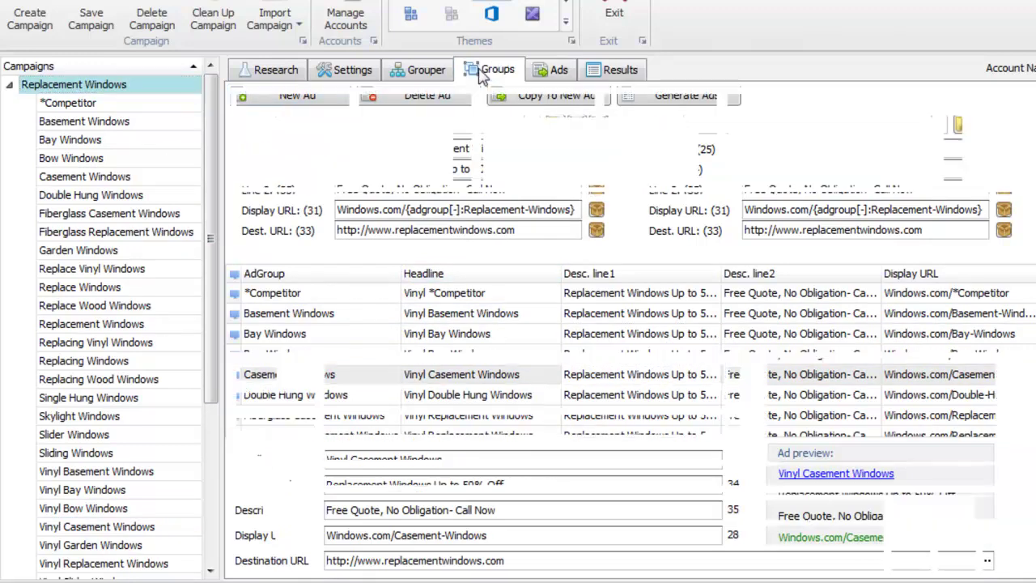
left_click(259, 216)
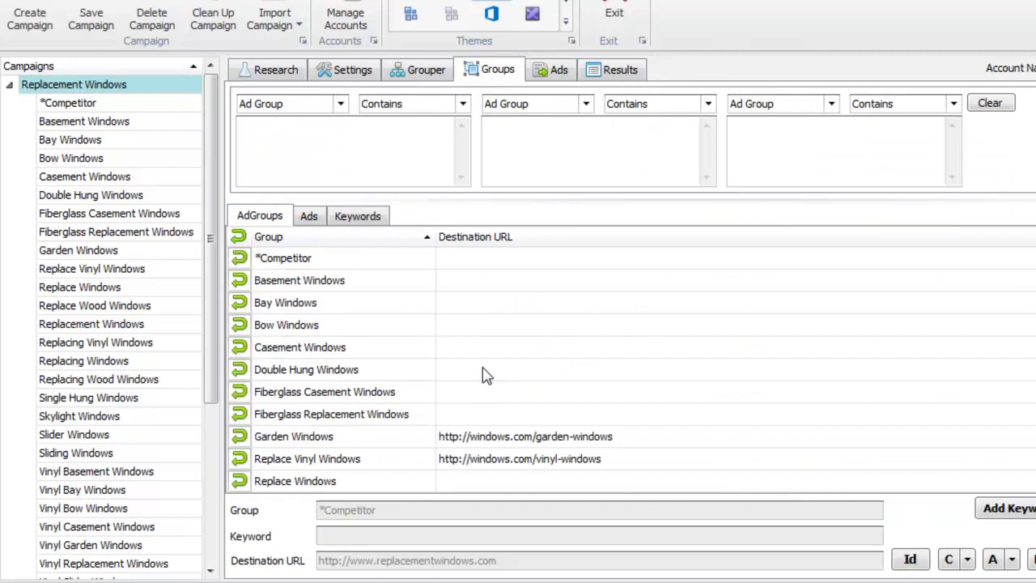
left_click(488, 442)
left_click(516, 456)
scroll(575, 382, "down", 2)
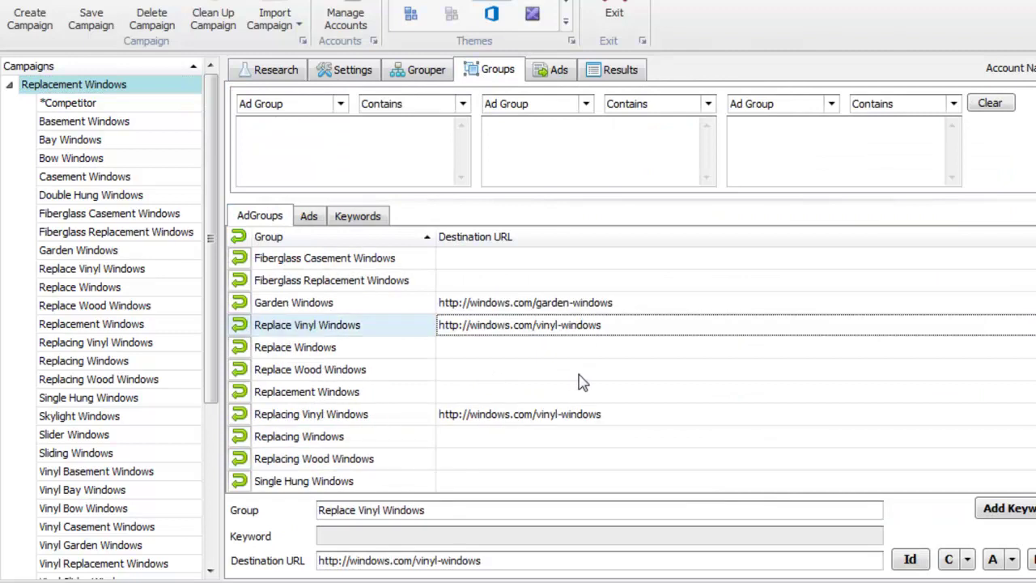
left_click(526, 416)
left_click(558, 324)
left_click(559, 310)
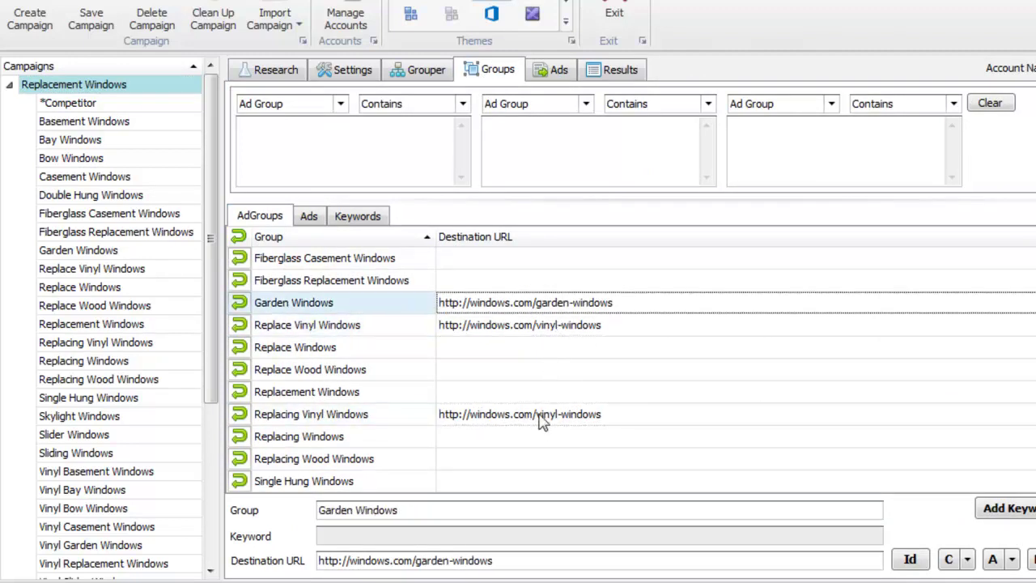
left_click(540, 417)
left_click(467, 241)
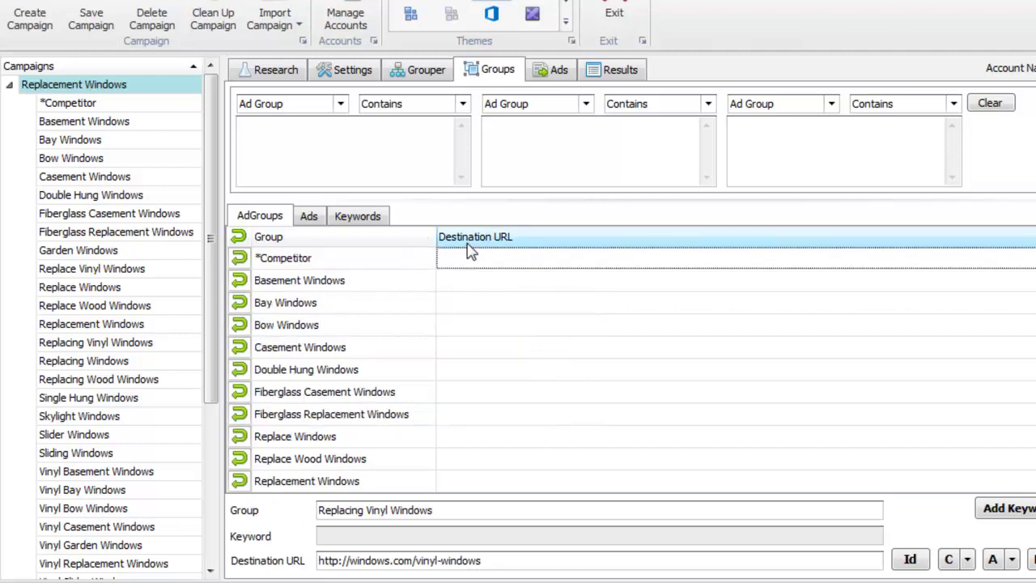
left_click(456, 266)
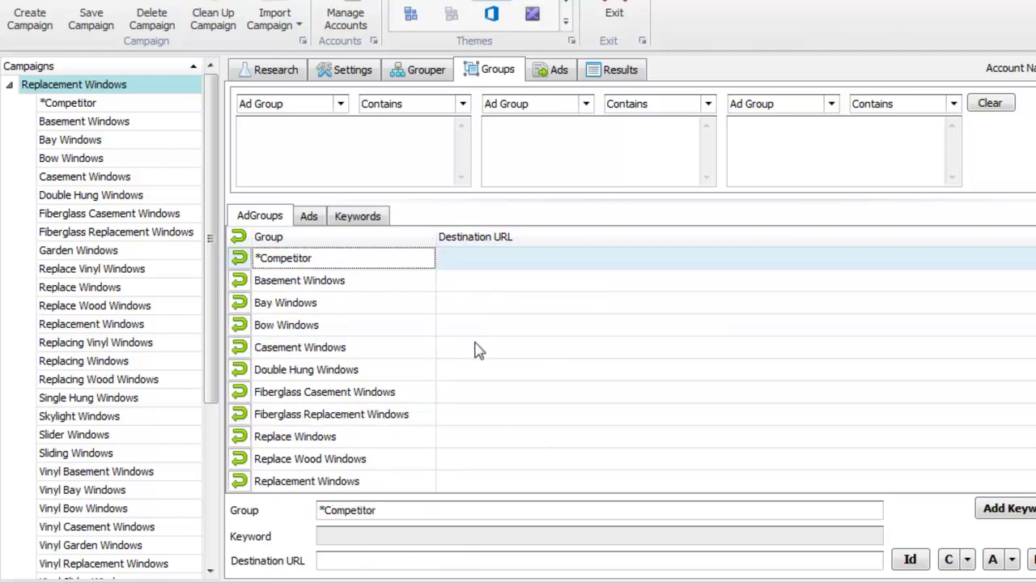
scroll(477, 350, "down", 10)
left_click(518, 330, "shift")
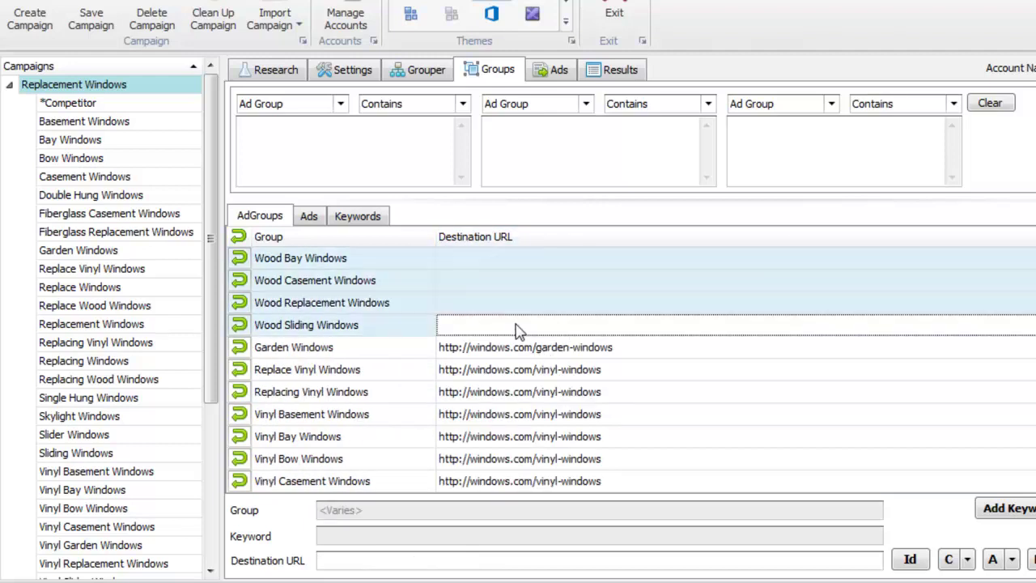
left_click(385, 560)
type("htt")
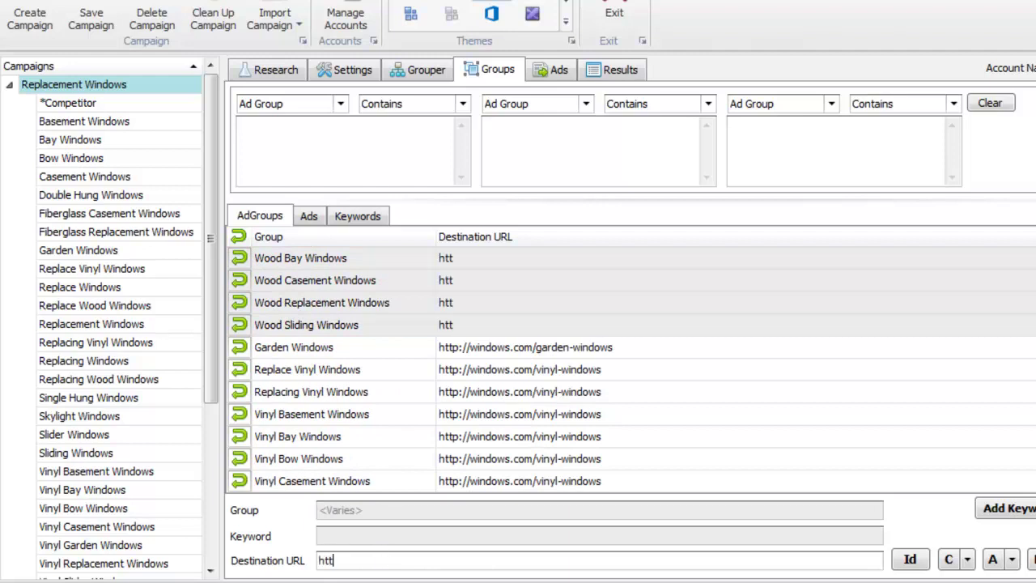
type("p://windows.com")
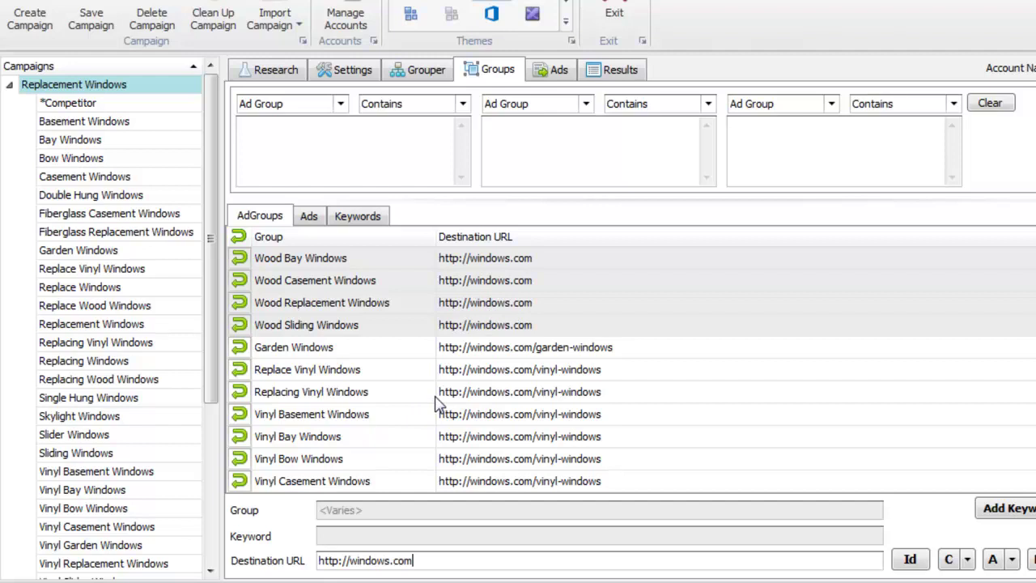
left_click(511, 306)
left_click(512, 306)
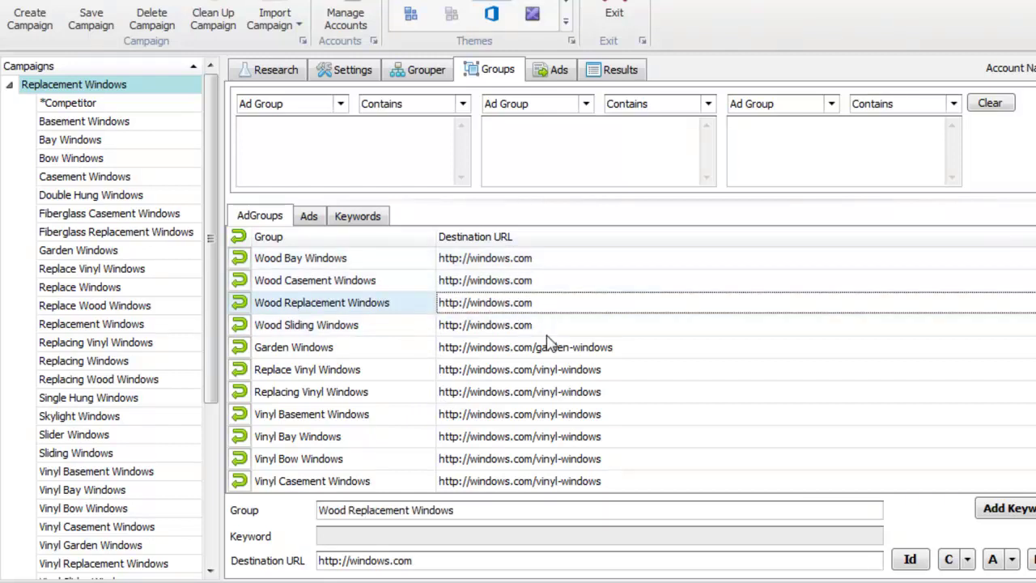
left_click(546, 332)
scroll(546, 333, "up", 6)
scroll(511, 314, "up", 1)
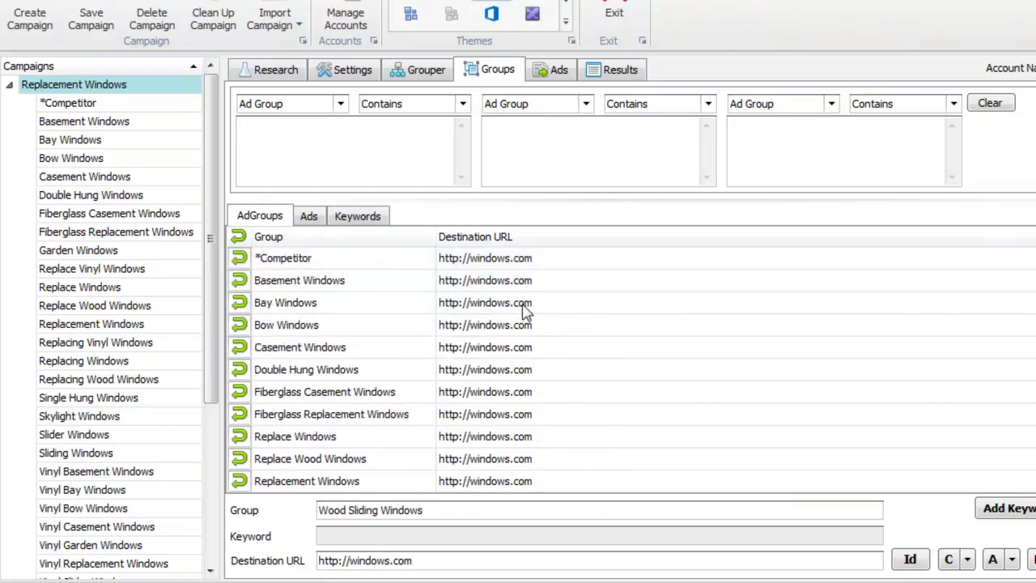
Remove the second ad template and set the template destination URL to {groupURL}.
left_click(558, 71)
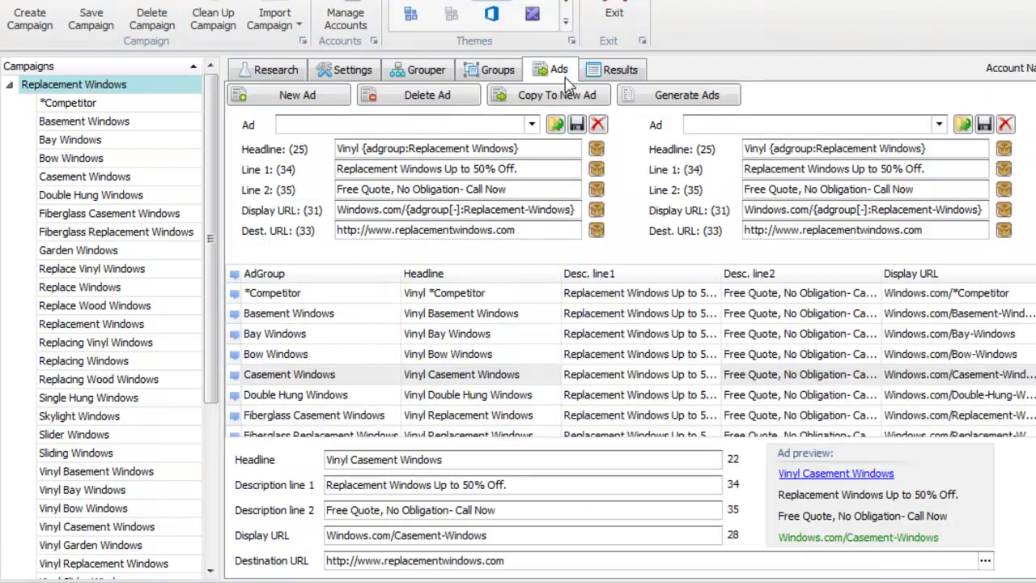
left_click_drag(532, 229, 270, 226)
key("Delete")
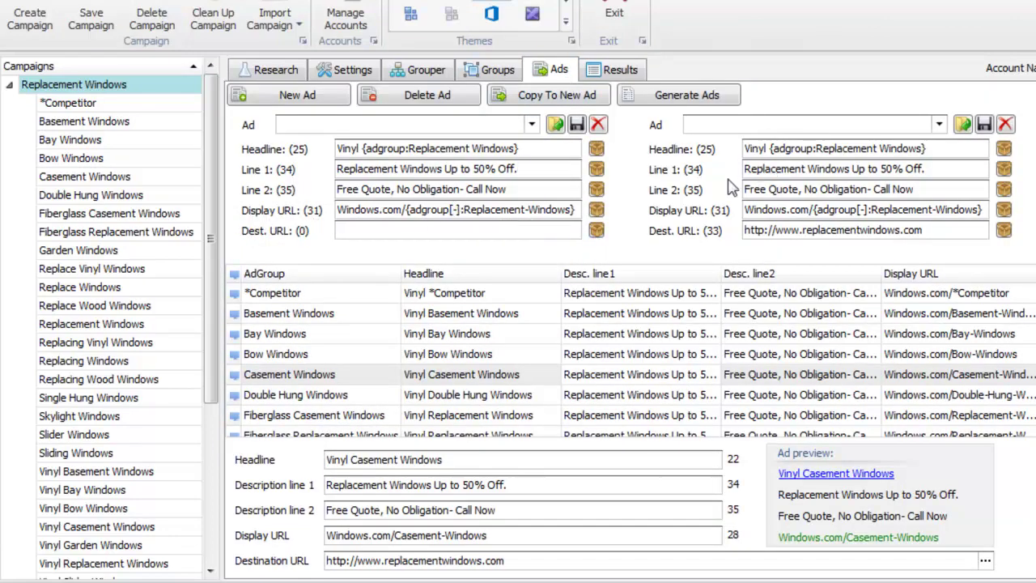
left_click(427, 95)
left_click(537, 232)
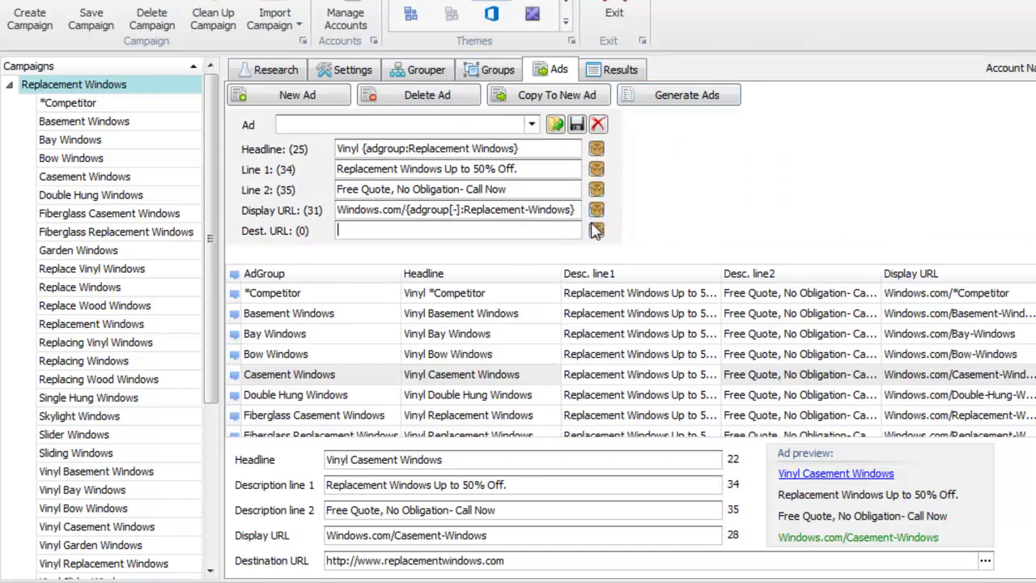
left_click(597, 231)
left_click(549, 244)
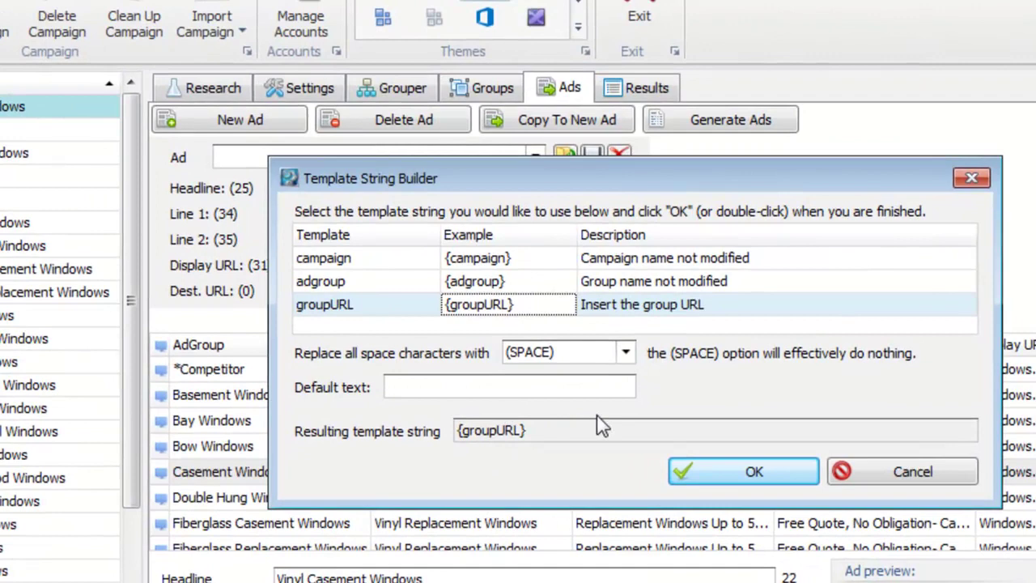
left_click(743, 461)
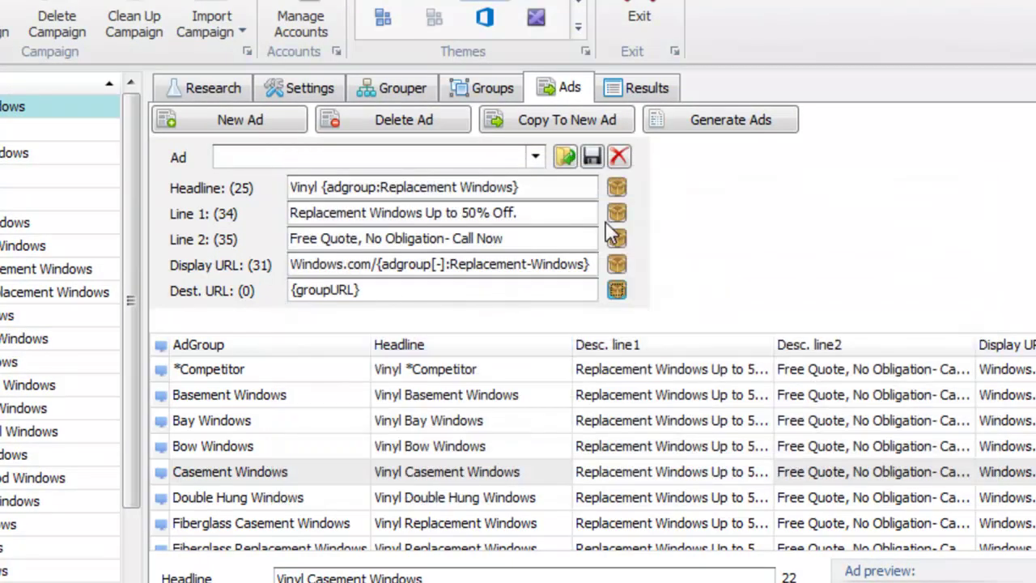
Delete all existing ads and regenerate ads for every ad group.
left_click(506, 471)
key("ctrl+a")
key("Delete")
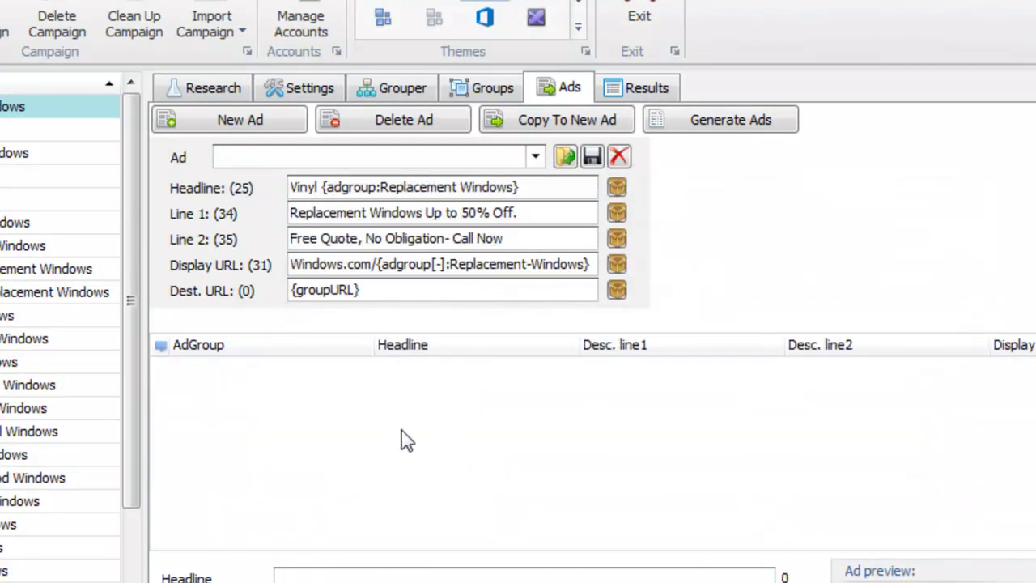
left_click(733, 128)
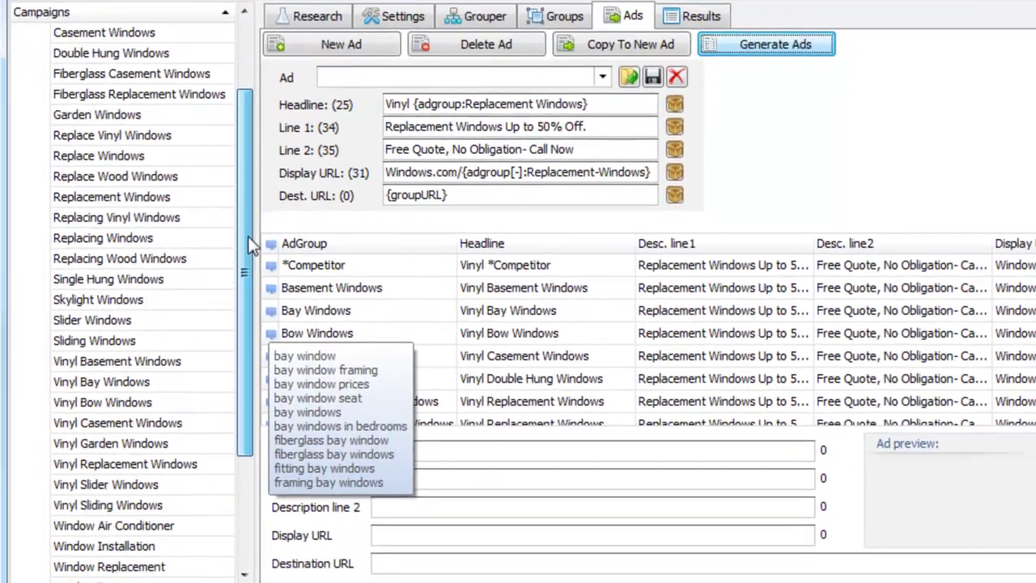
Open the Garden Windows group's ad and check its URL ends in garden-windows.
left_click(178, 306)
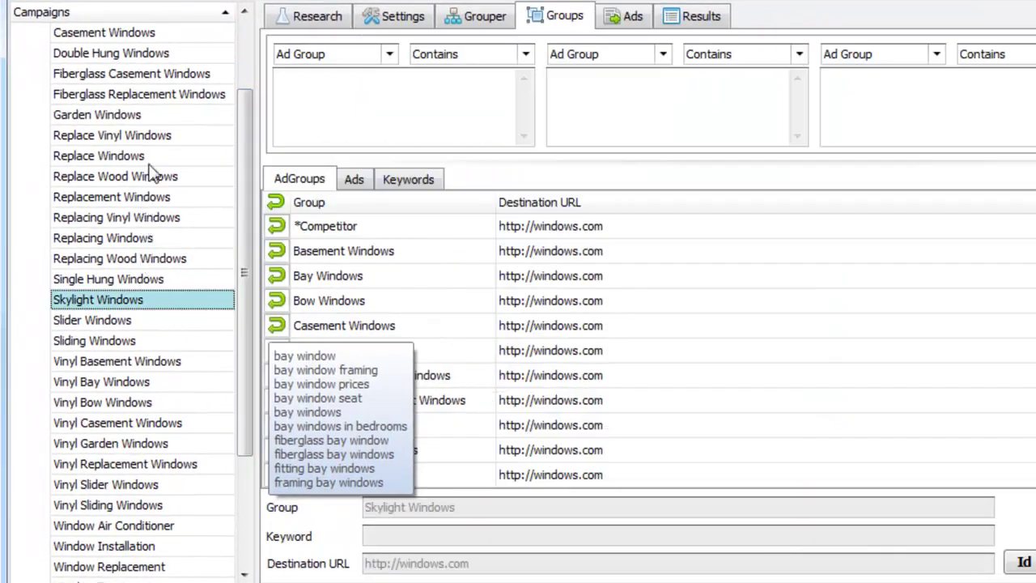
left_click(162, 117)
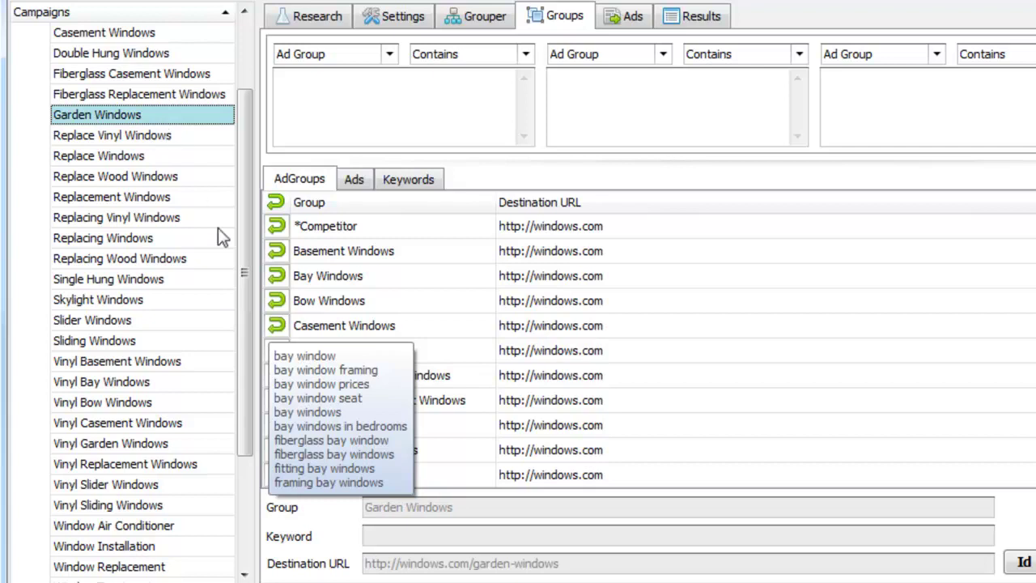
left_click(355, 180)
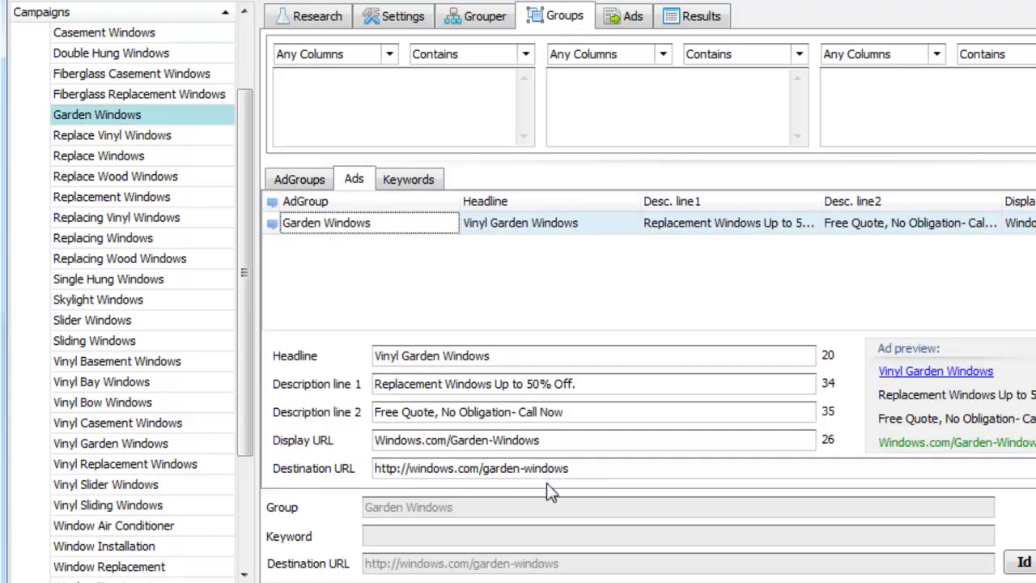
left_click_drag(570, 468, 502, 468)
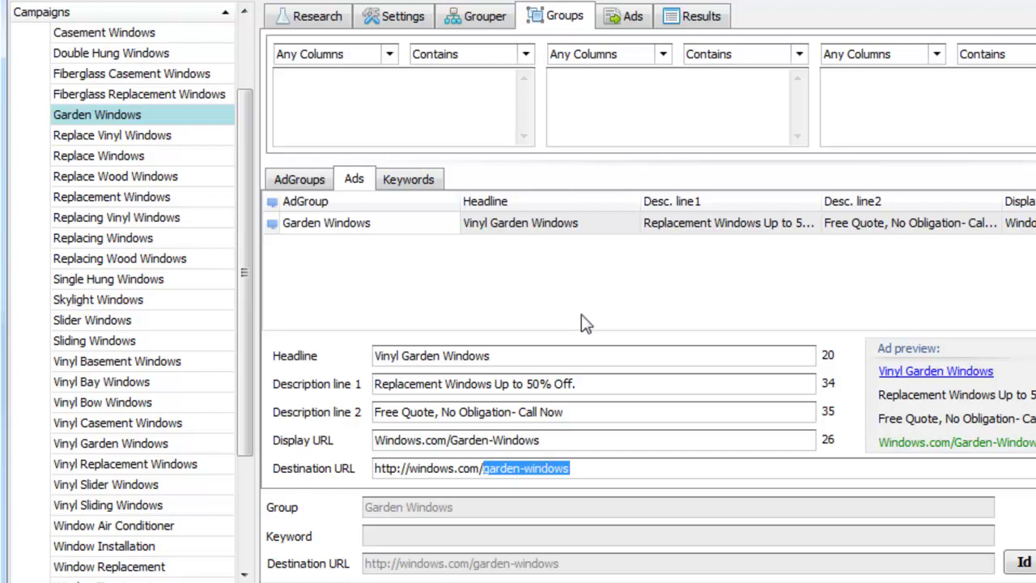
left_click(557, 248)
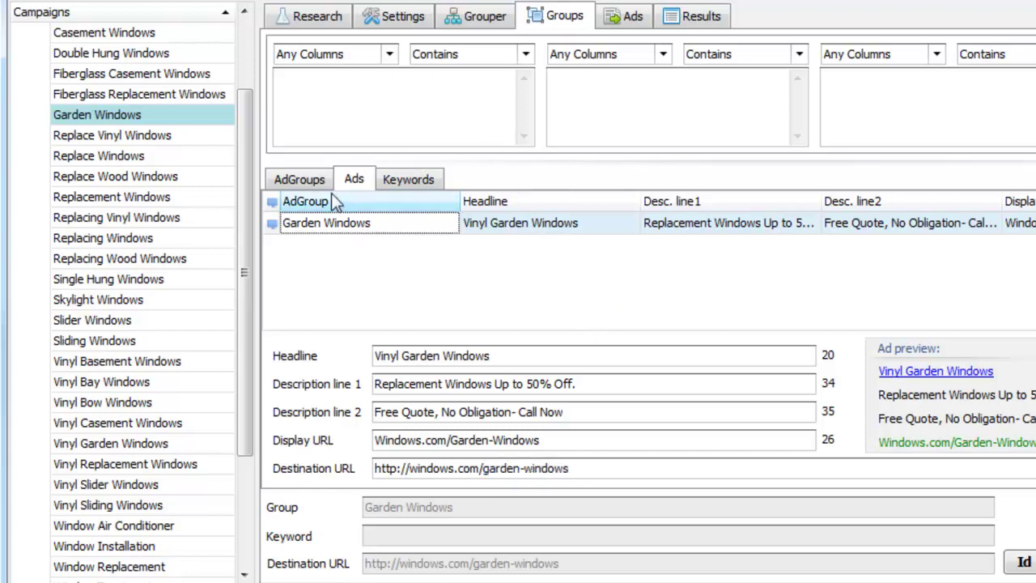
Sort the ad groups by name and compare the Garden, Bow, Double Hung and Casement URLs.
left_click(299, 180)
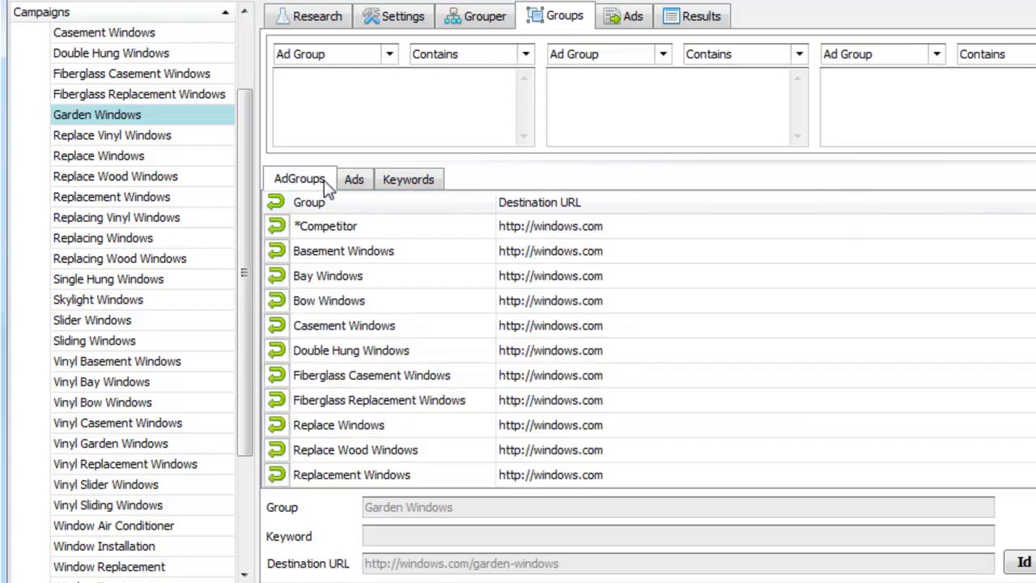
left_click(487, 204)
left_click(581, 428)
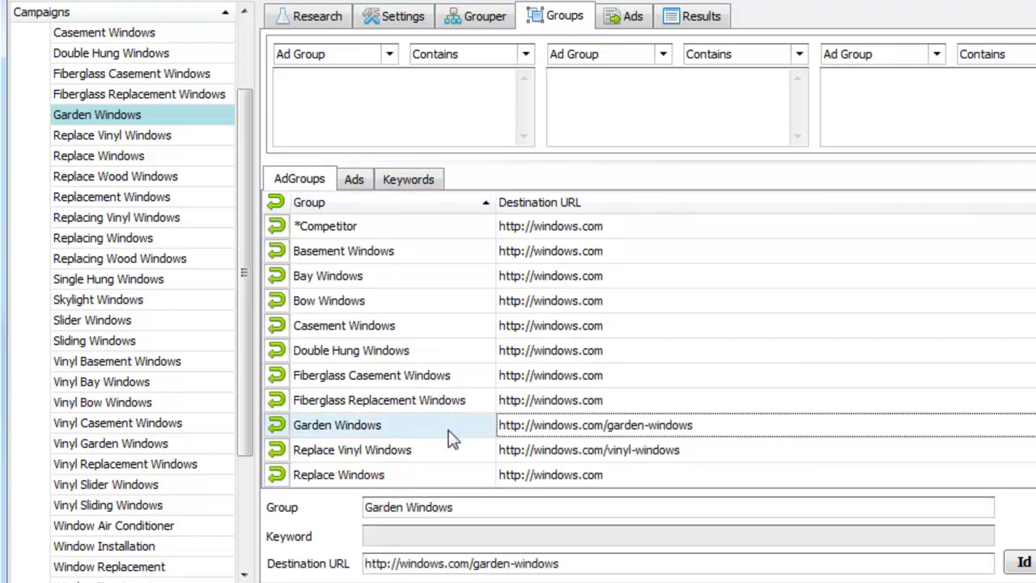
left_click(567, 305)
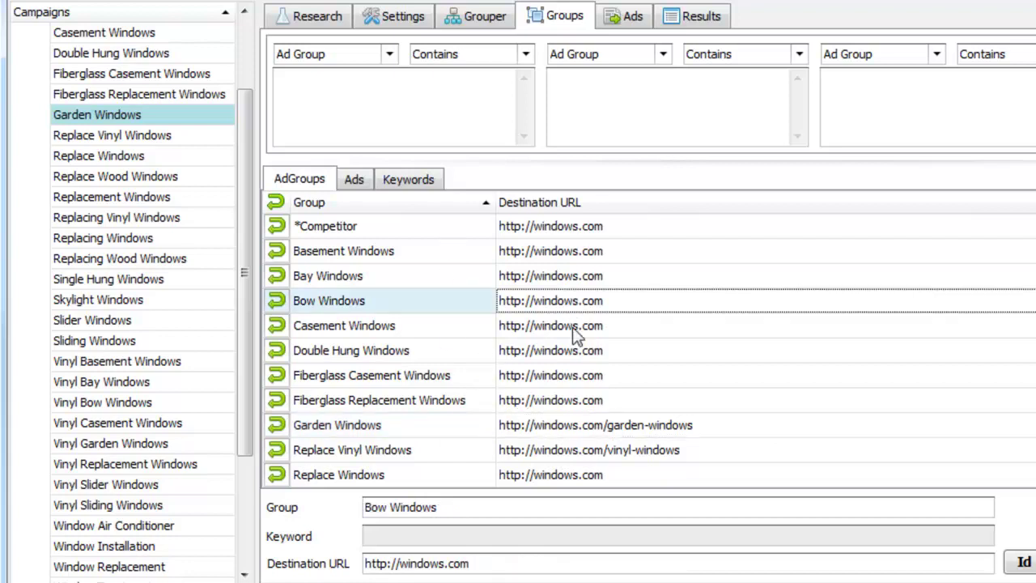
left_click(575, 351)
left_click(581, 323)
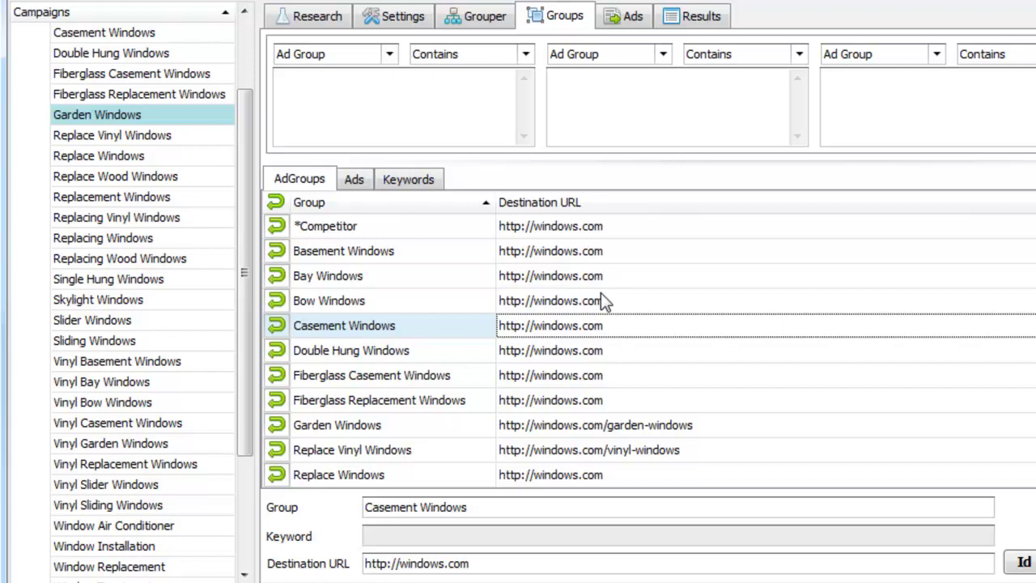
Recheck the ending of the Garden Windows ad's destination URL.
left_click(355, 179)
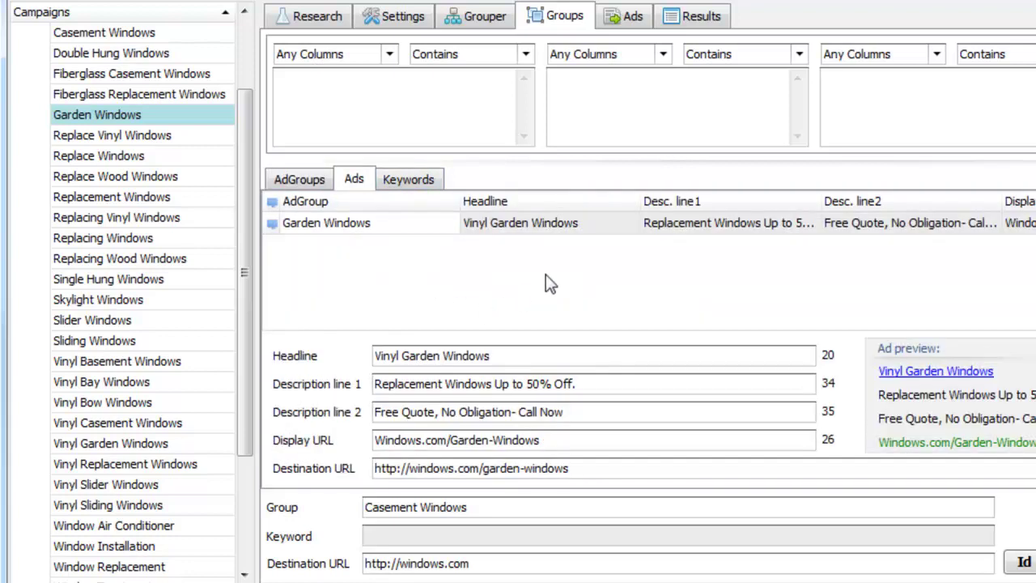
left_click(635, 239)
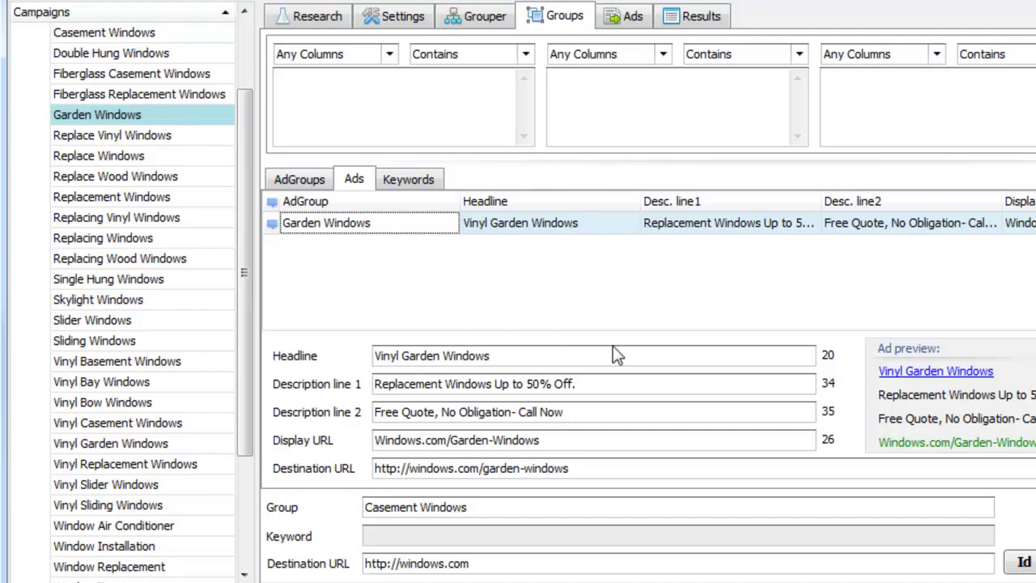
left_click_drag(585, 462, 505, 467)
left_click(688, 271)
Return to the Ads page listing every group's regenerated Vinyl ads.
left_click(631, 24)
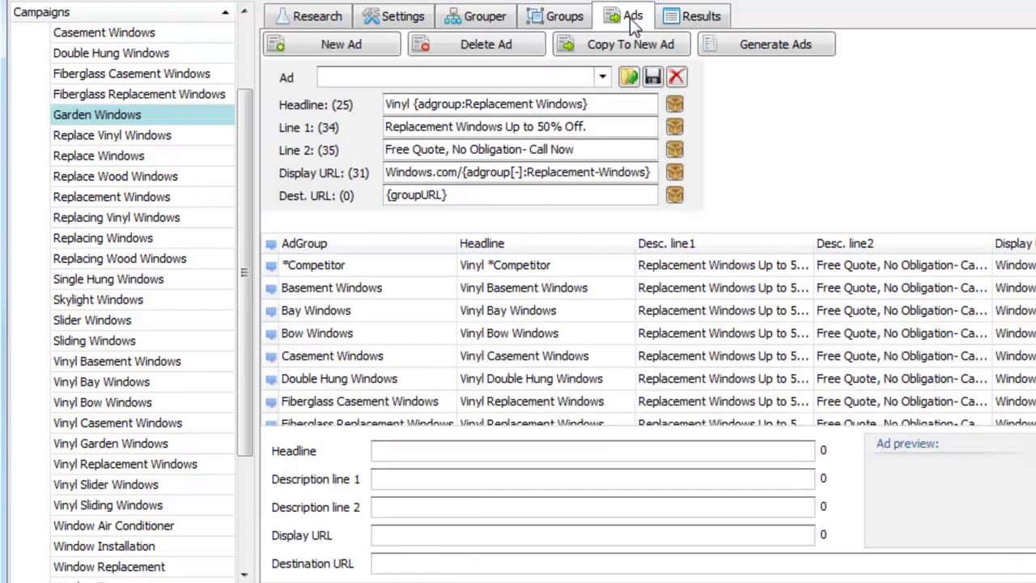